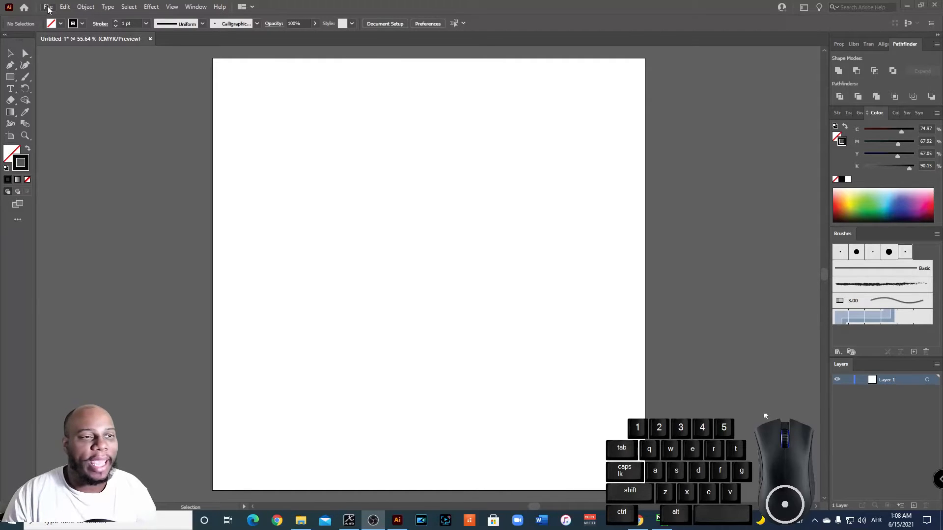
Step: Place the Loki_Digital_KeyArt_Teaser image as a linked file and move it over the artboard
click(49, 8)
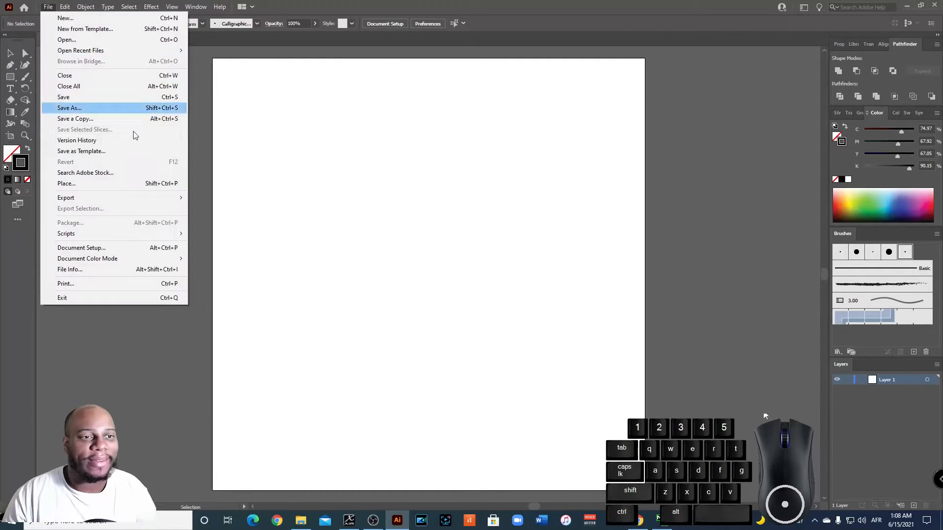
click(88, 189)
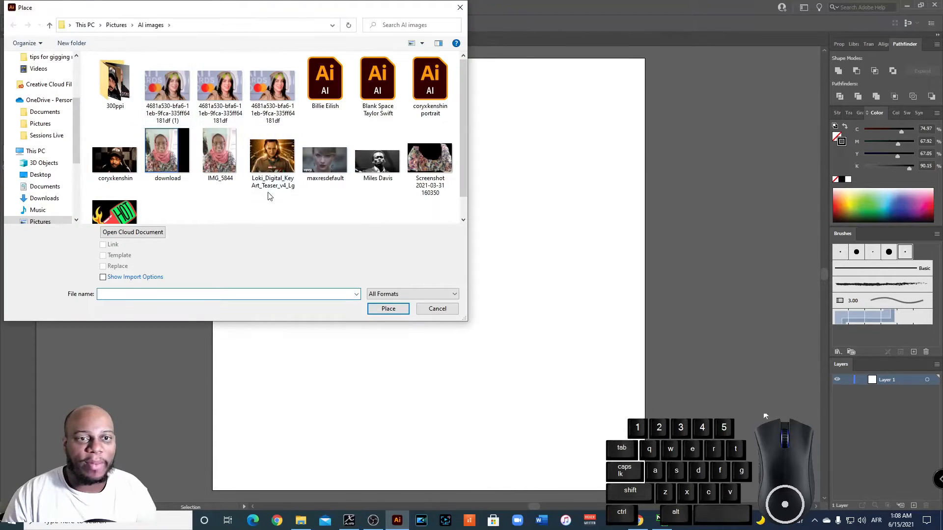
click(258, 158)
click(383, 309)
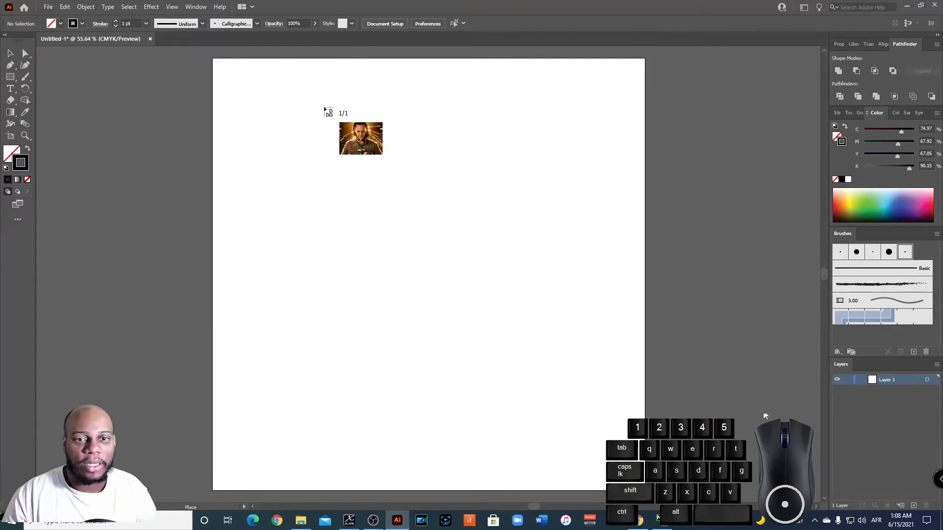
click(355, 134)
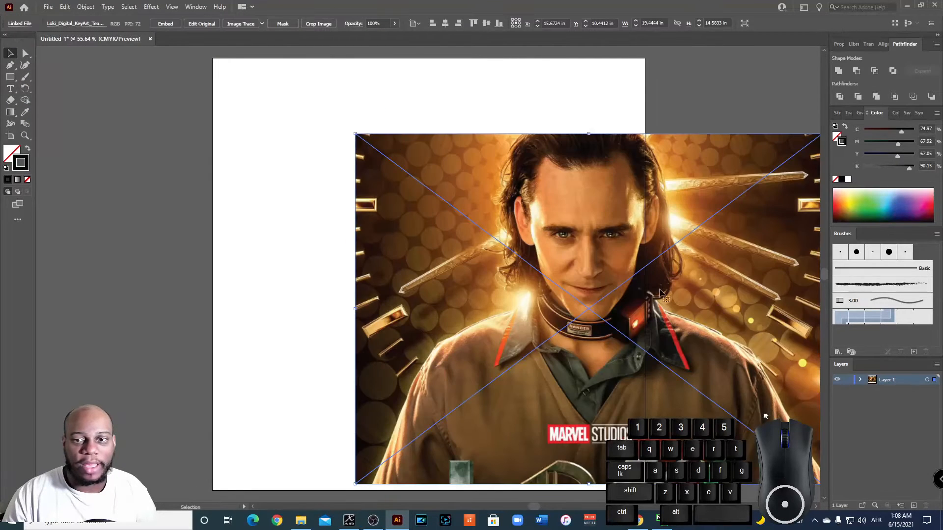
drag(661, 292, 507, 253)
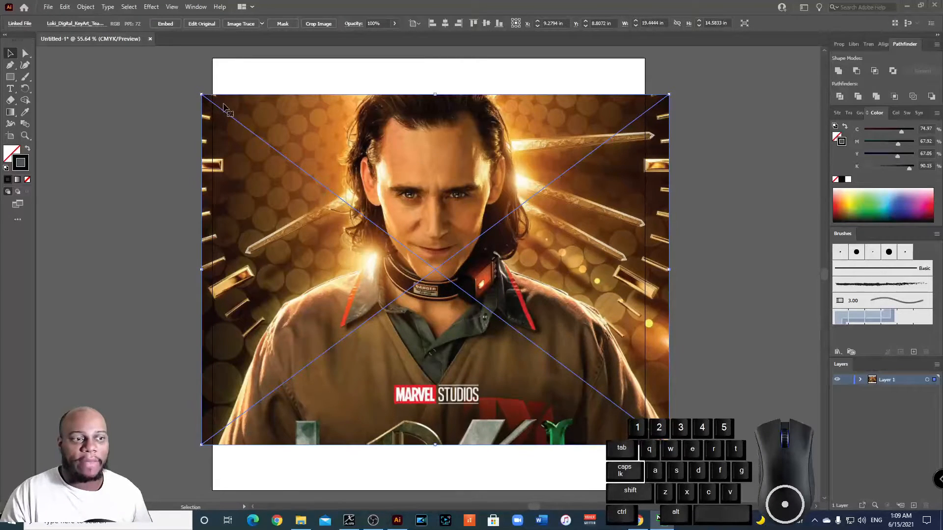
Step: Scale the image proportionally from its center to about 24.4 × 18.3 in and center it on the artboard
key(alt)
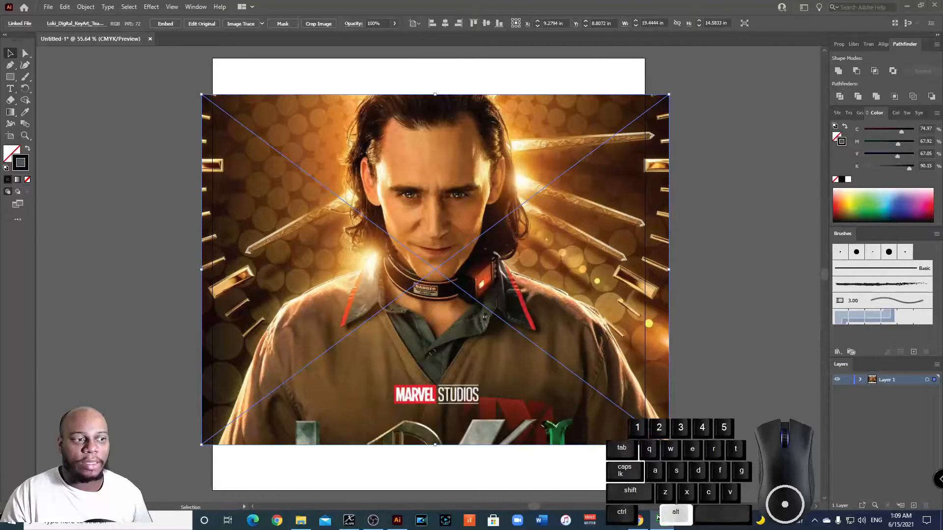
key(shift)
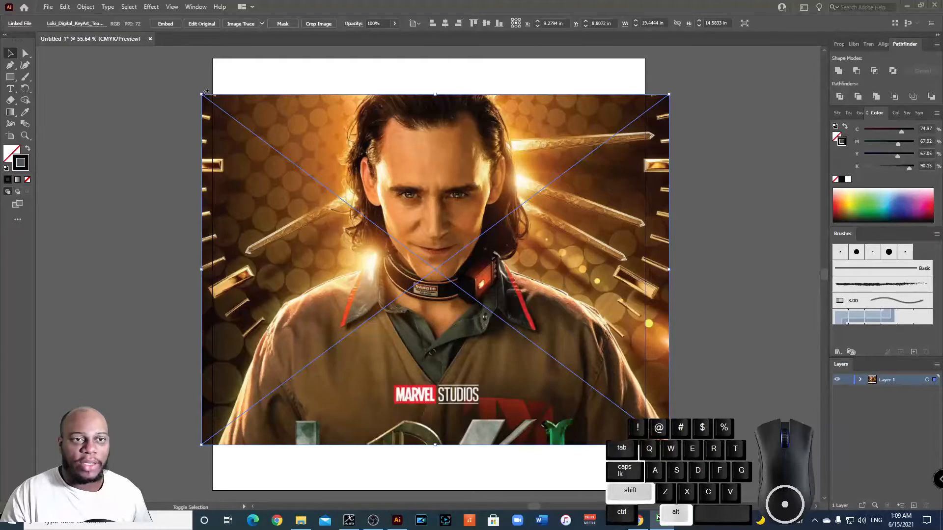
drag(200, 93, 145, 172)
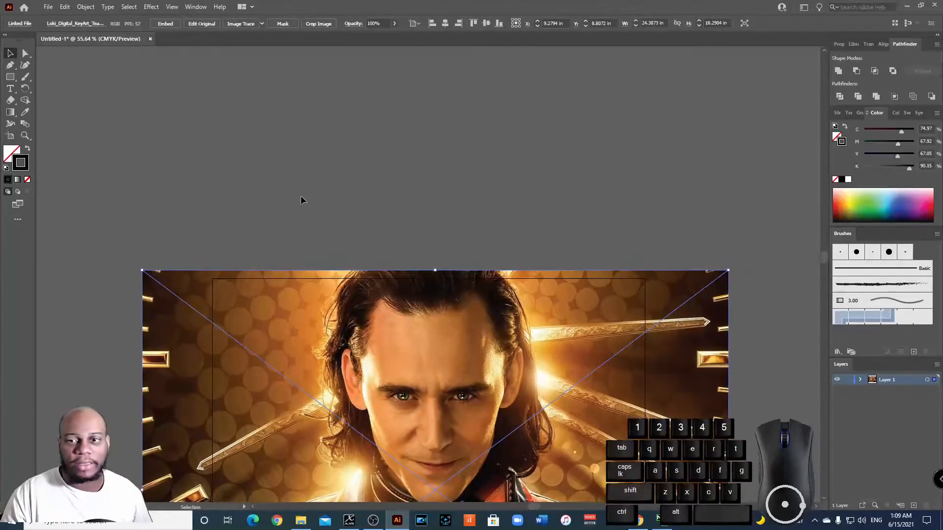
scroll(303, 198, down, 3)
scroll(307, 197, down, 6)
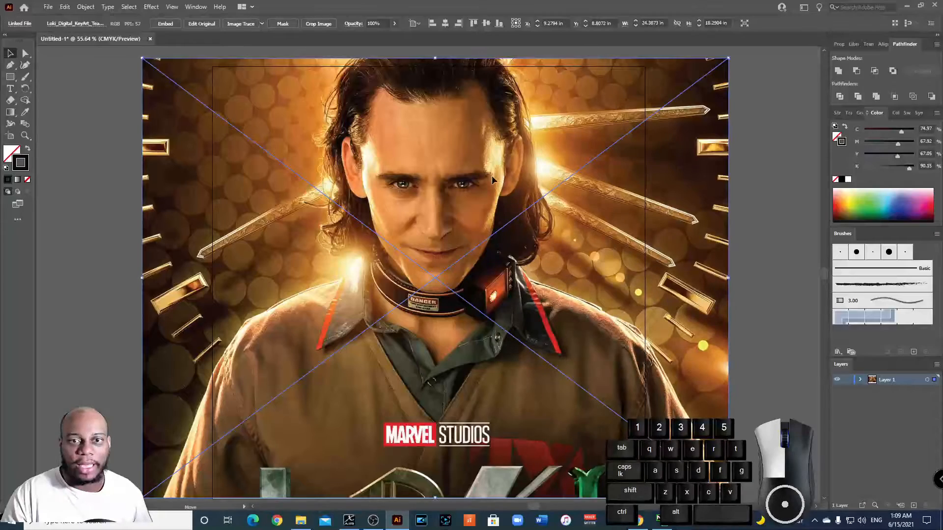
drag(498, 173, 493, 185)
scroll(494, 184, down, 4)
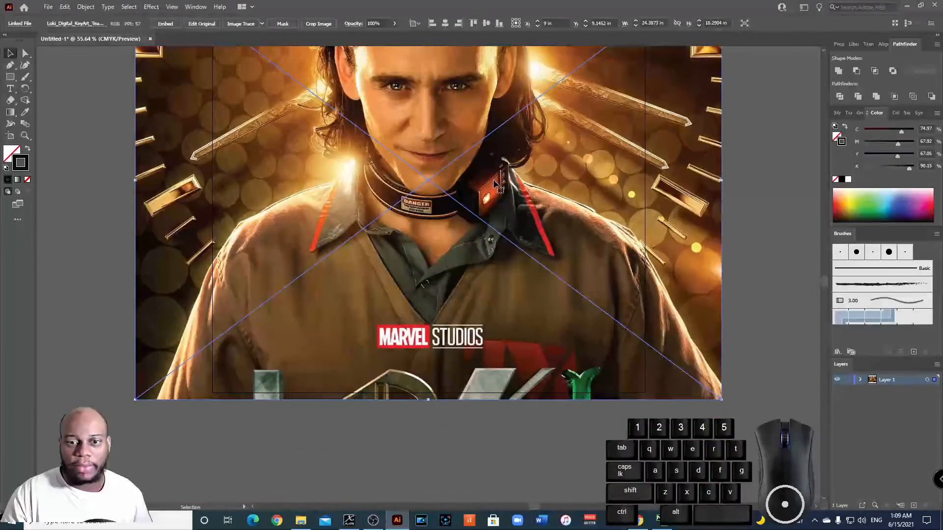
scroll(494, 185, up, 4)
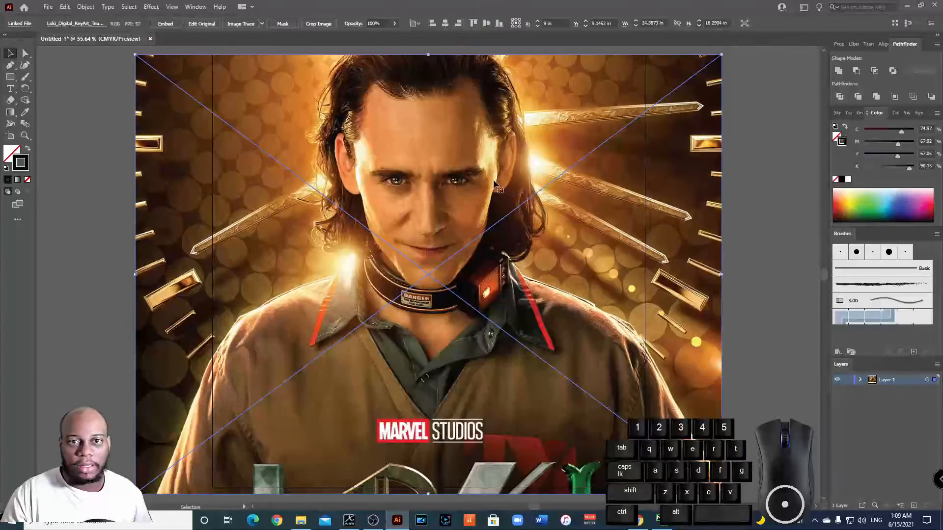
Step: Enlarge the image proportionally to about 35.7 × 26.8 in and move it down to align its top edge with the artboard
key(alt+shift)
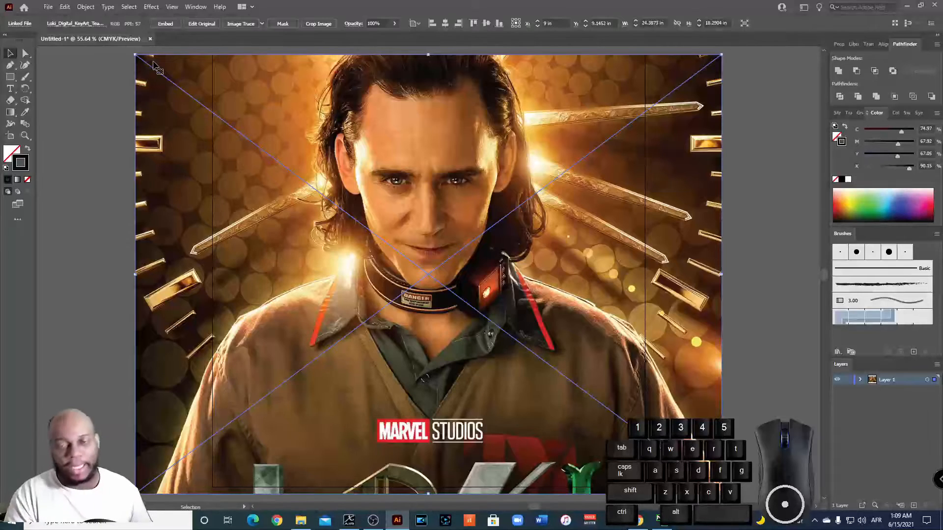
key(ctrl+minus)
key(ctrl+minus)
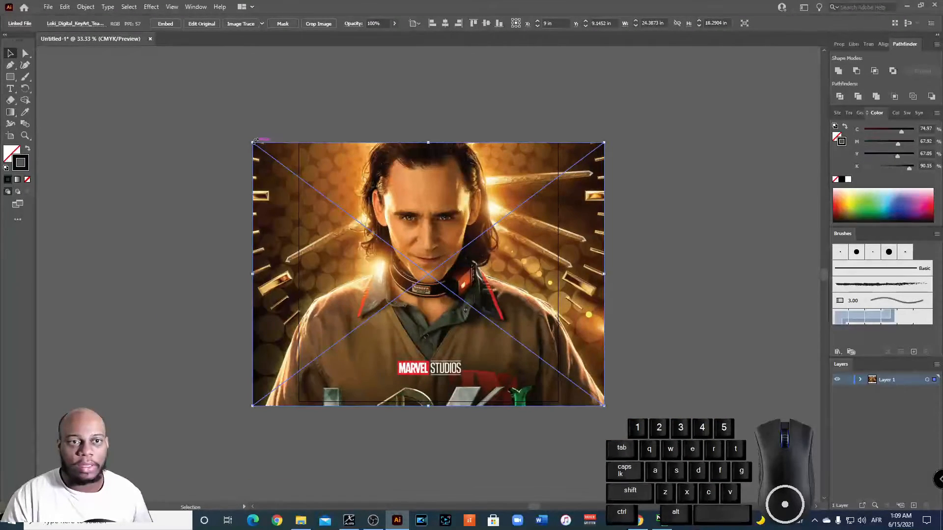
drag(255, 141, 150, 82)
drag(492, 257, 491, 319)
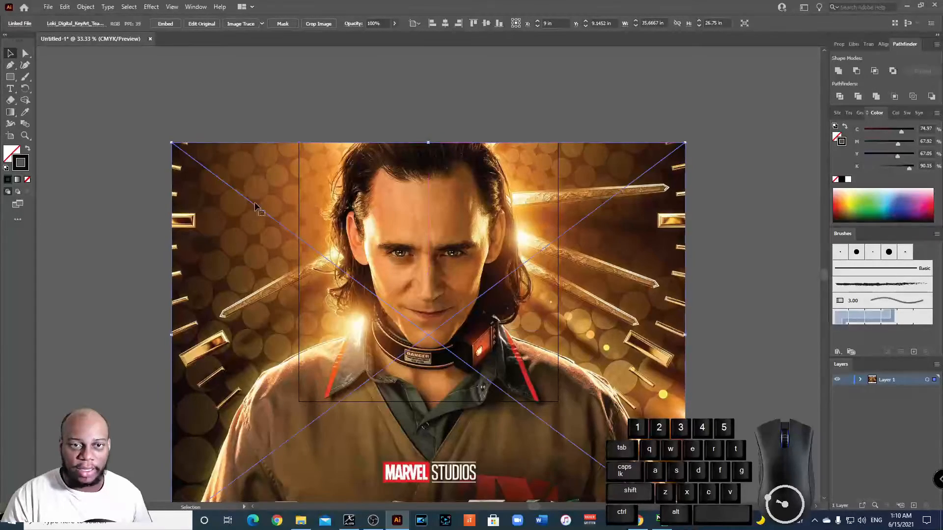
Step: Enlarge the image slightly to about 38.3 × 28.7 in and reposition it so the face fills the artboard
drag(166, 142, 151, 121)
drag(432, 216, 438, 230)
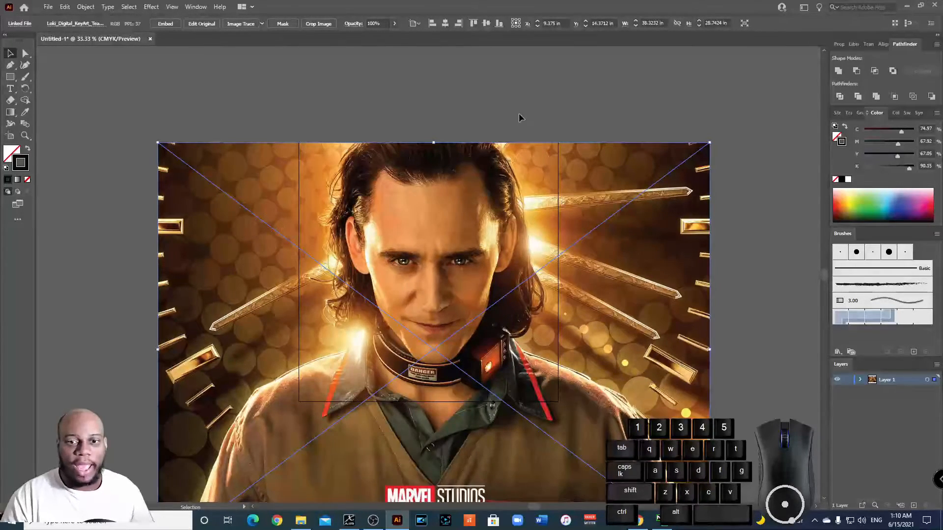
scroll(519, 116, down, 3)
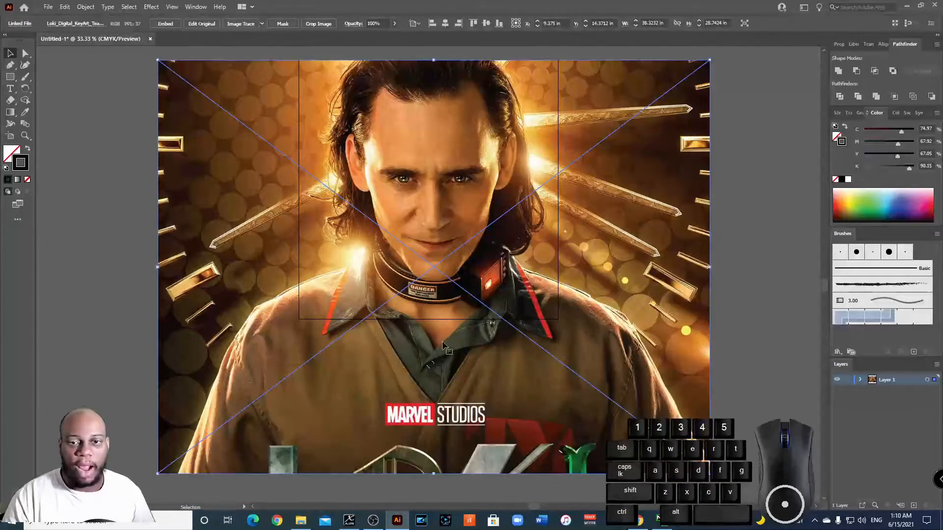
scroll(424, 183, up, 2)
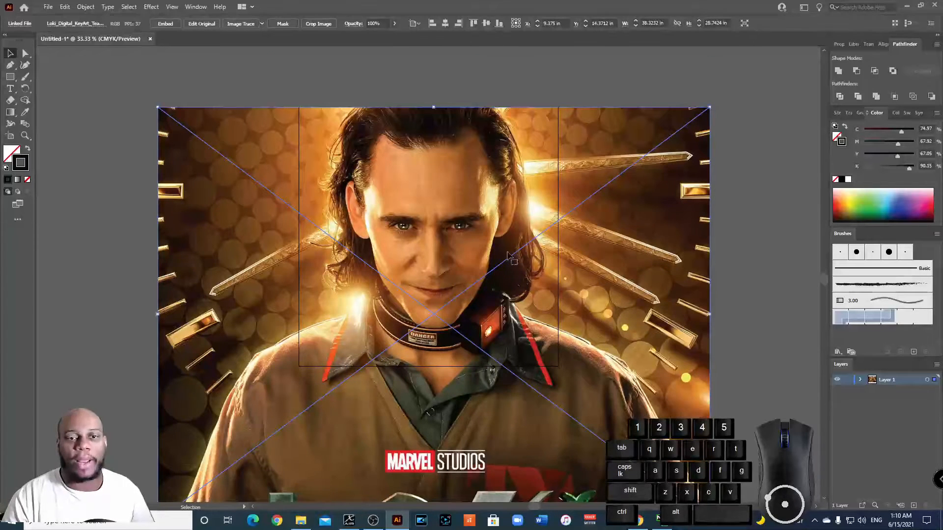
Step: Lower the image's opacity to 71% and embed it in the document
click(394, 23)
drag(392, 38, 382, 32)
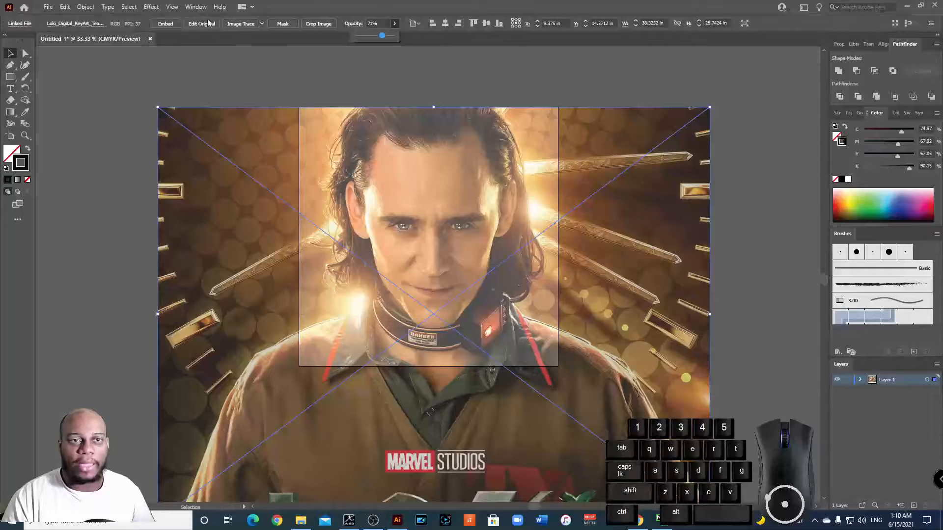
click(168, 25)
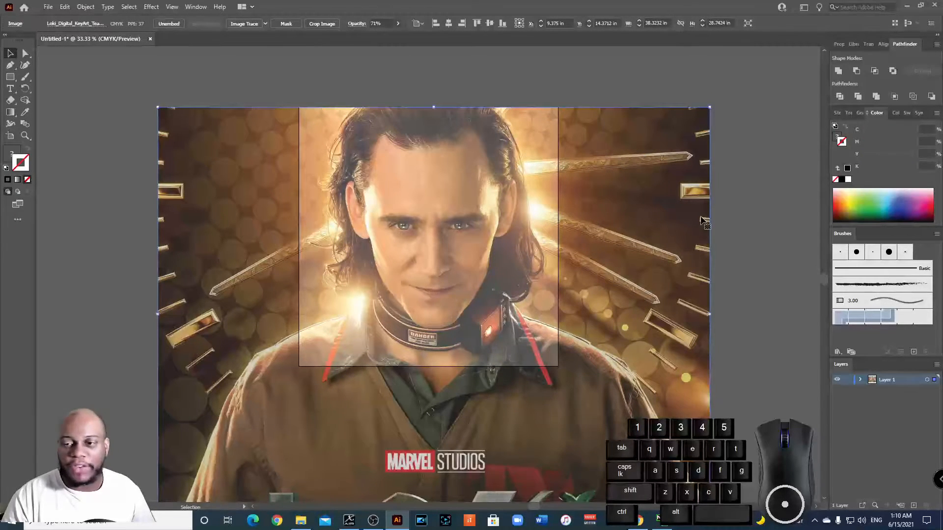
Step: Lock Layer 1 and try selecting the image on the artboard to test the lock
click(847, 379)
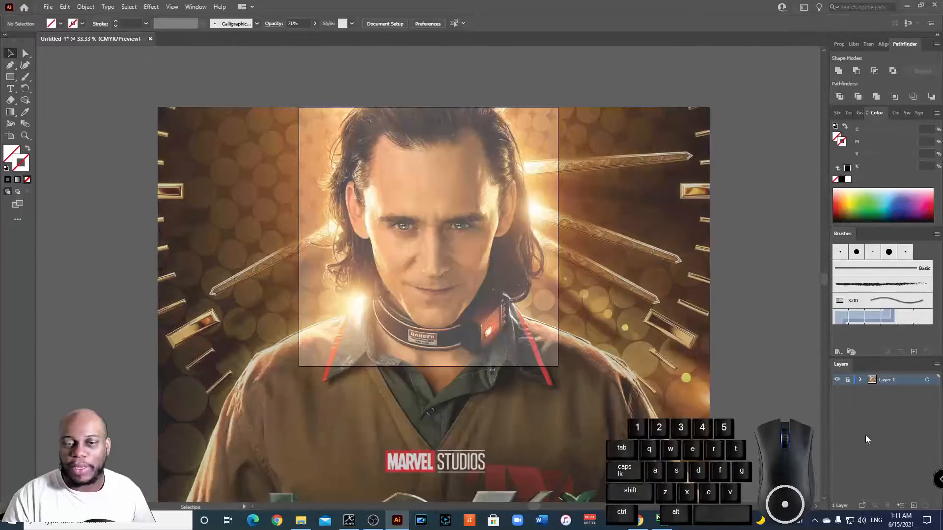
click(406, 279)
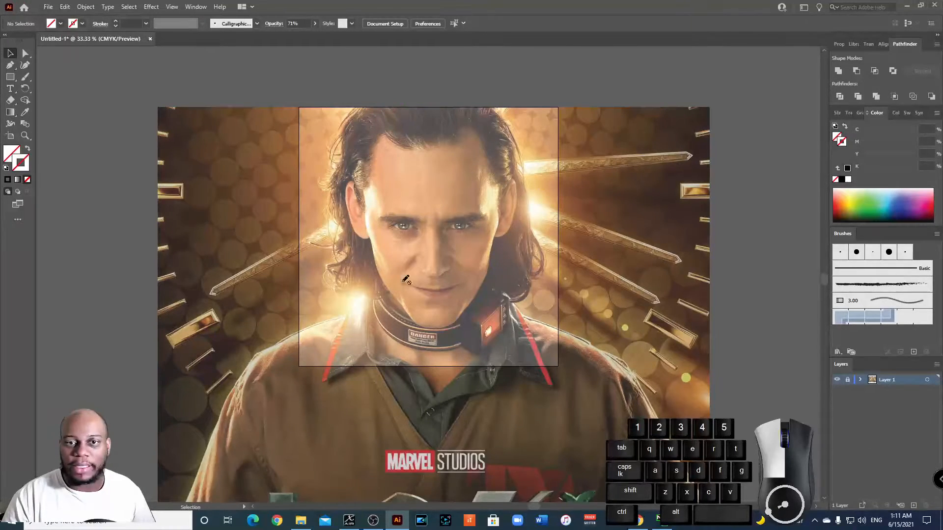
click(534, 261)
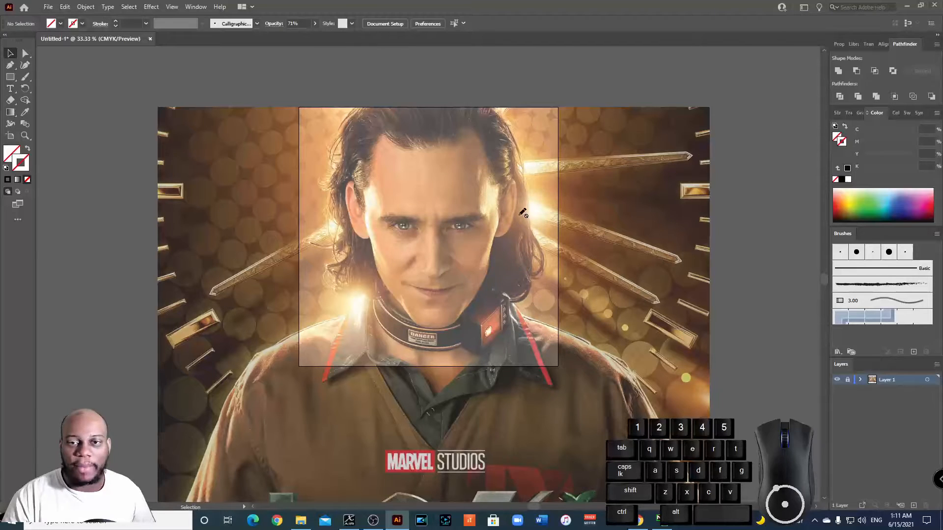
click(367, 240)
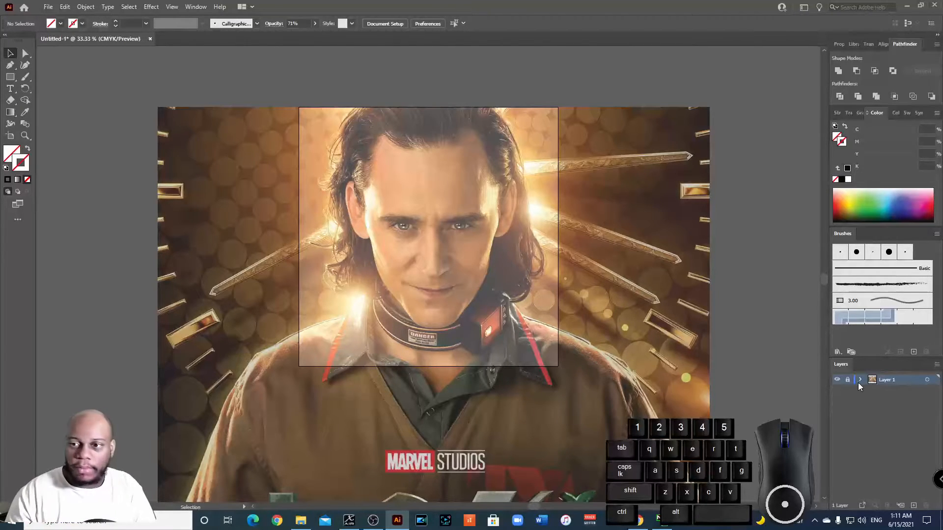
Step: Add a new layer with default settings, plus another above it named Base Color with the layer color Orange
click(913, 506)
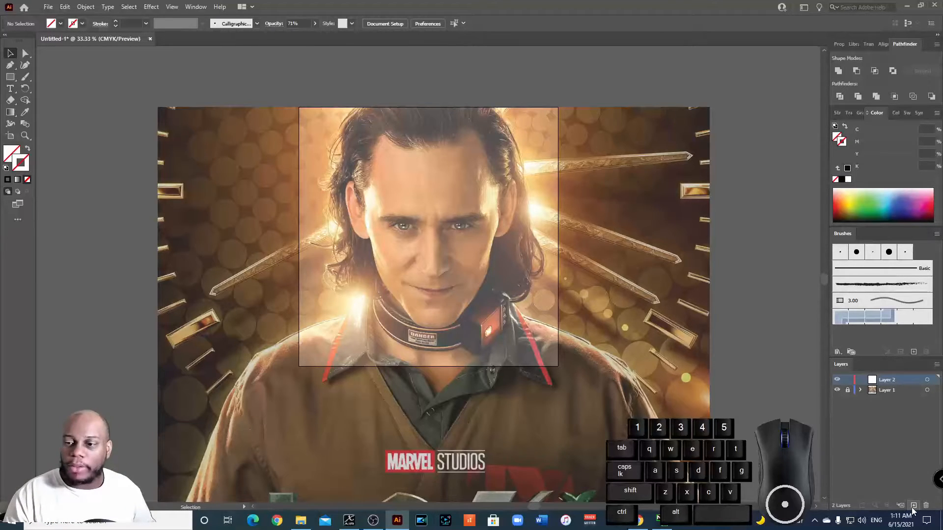
key(alt)
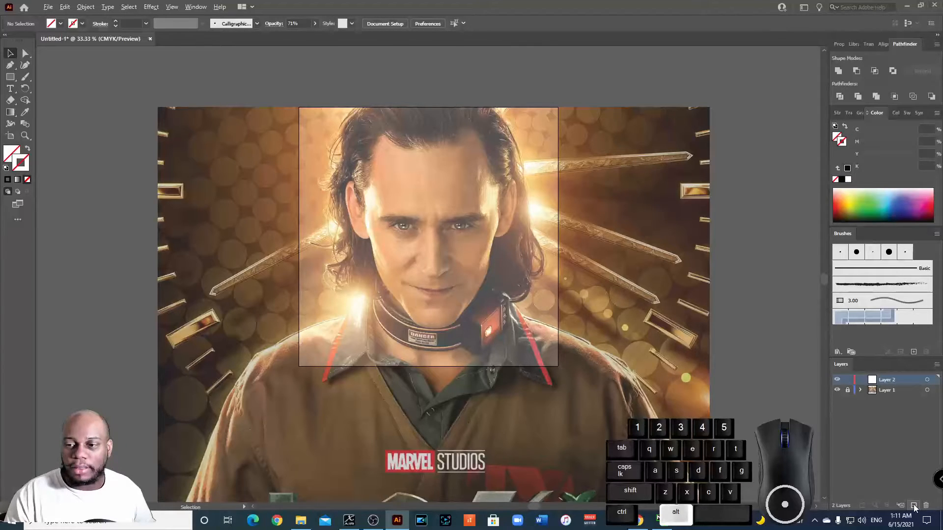
alt+click(914, 506)
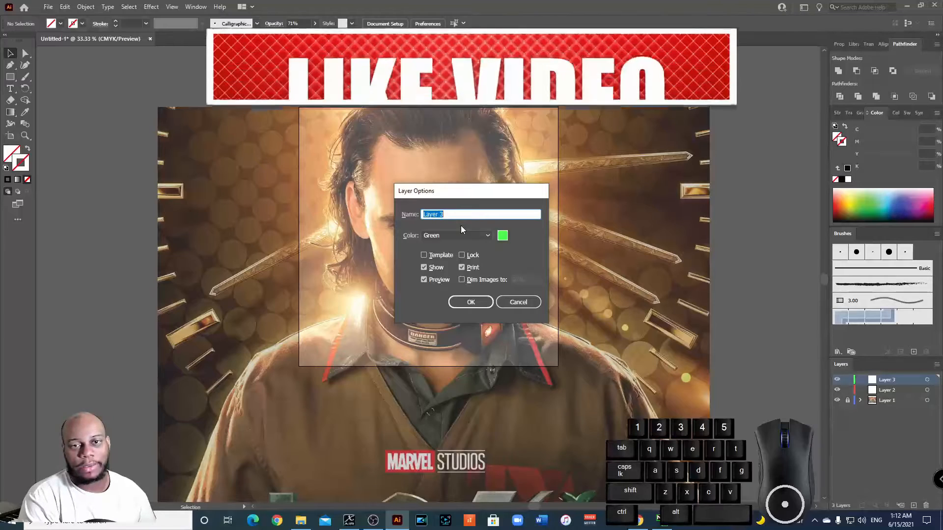
key(BackSpace)
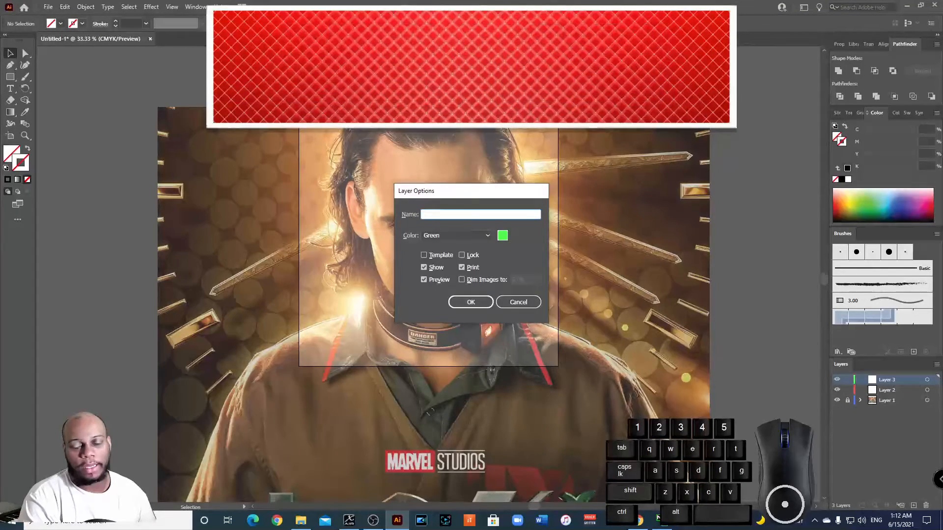
text(Base )
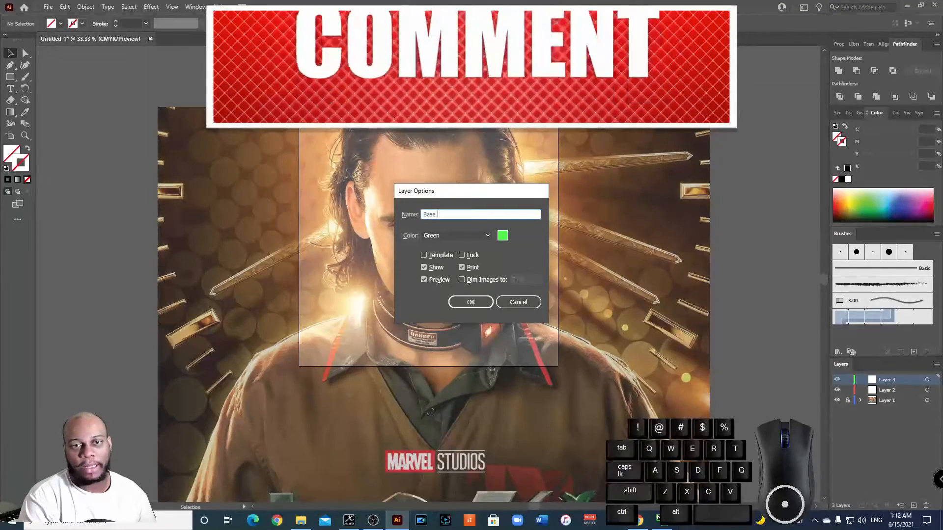
text(Color)
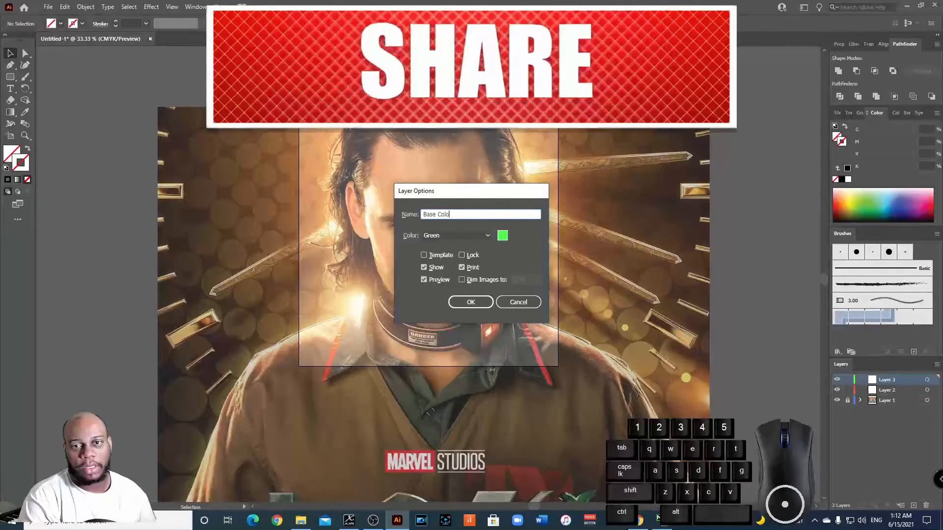
click(482, 233)
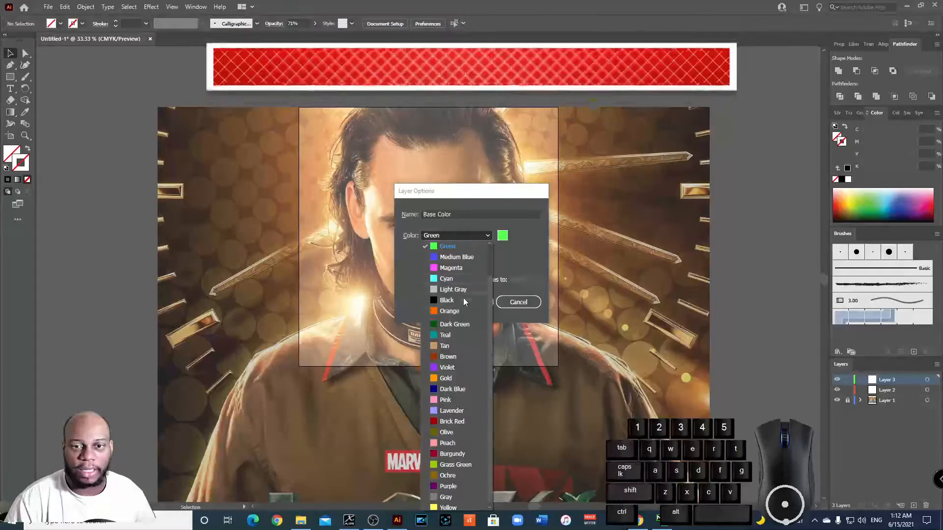
click(449, 311)
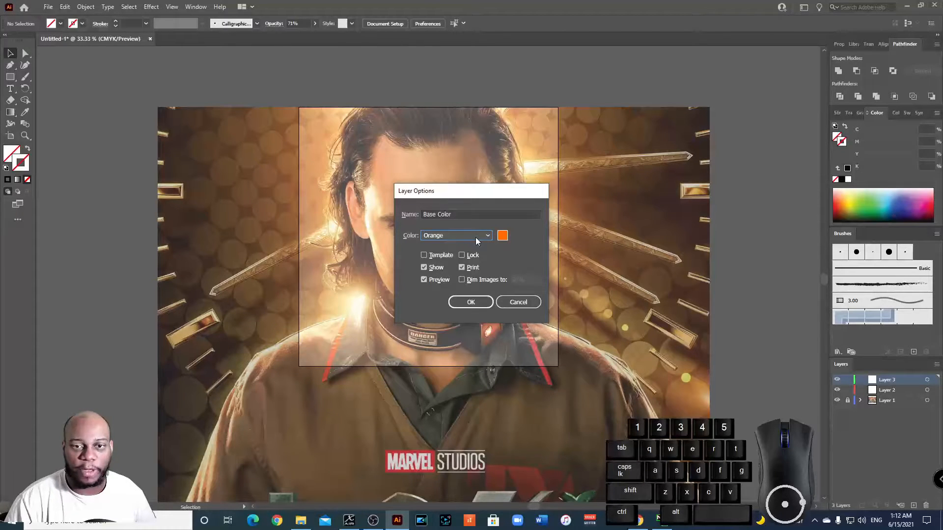
click(474, 304)
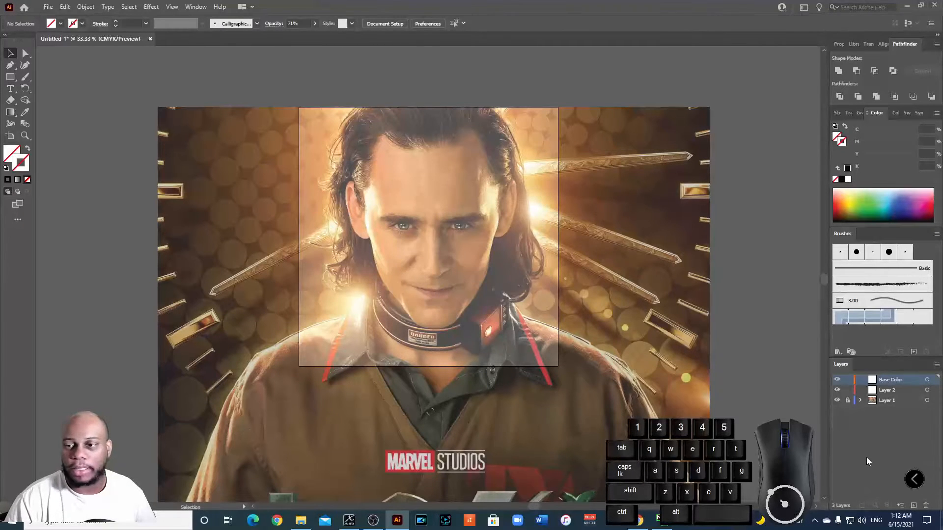
Step: Lock the Base Color layer and make Layer 2 the active layer
click(847, 382)
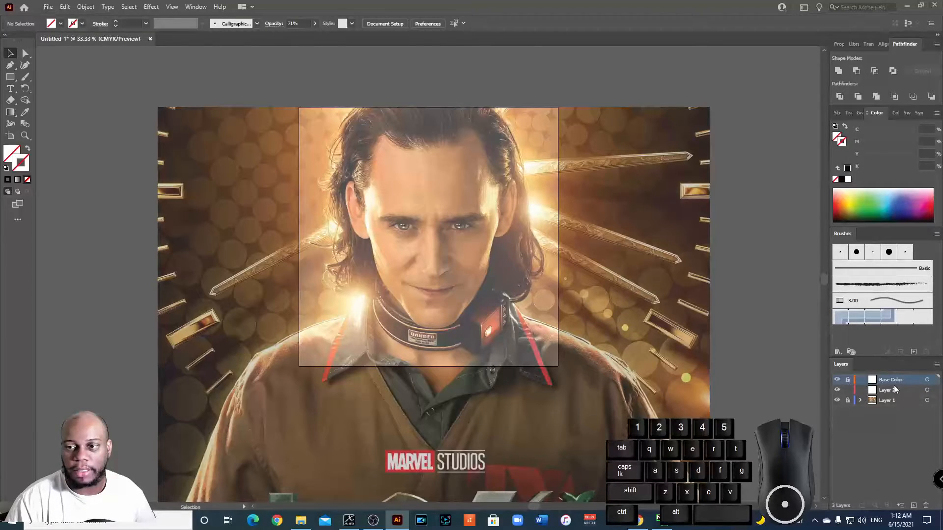
click(844, 391)
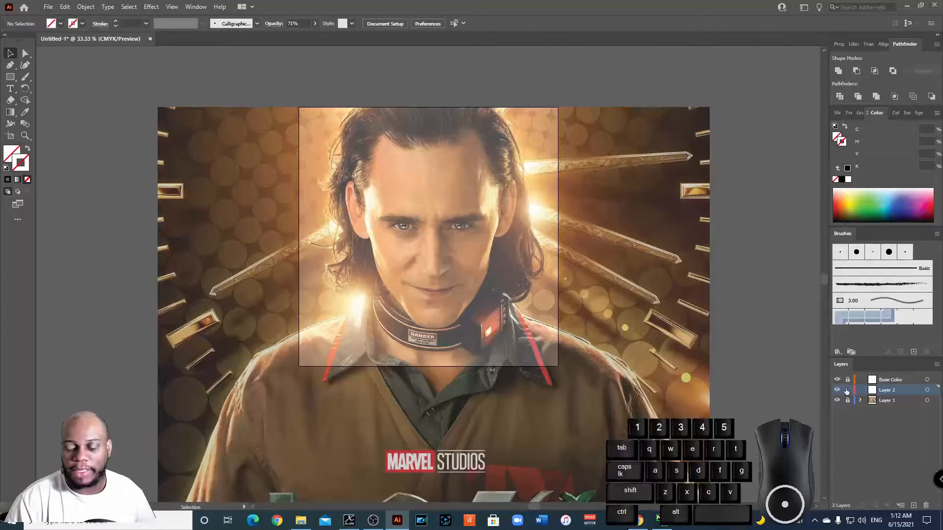
double_click(894, 391)
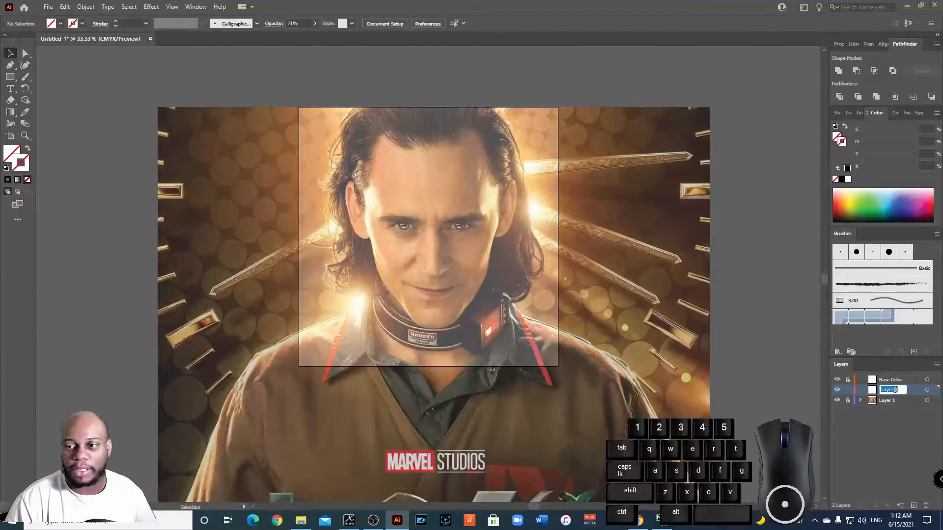
click(891, 429)
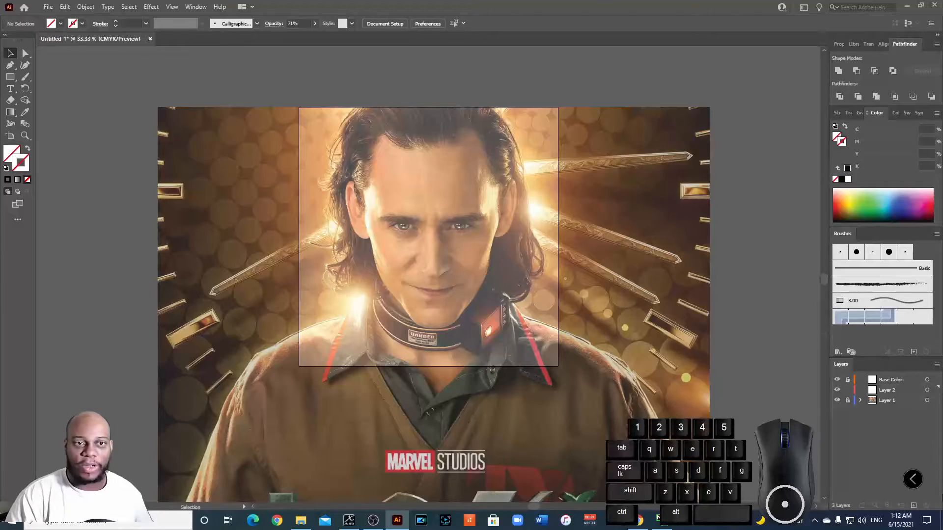
Step: Set the drawing stroke to 1 pt black with no fill
key(ctrl+1)
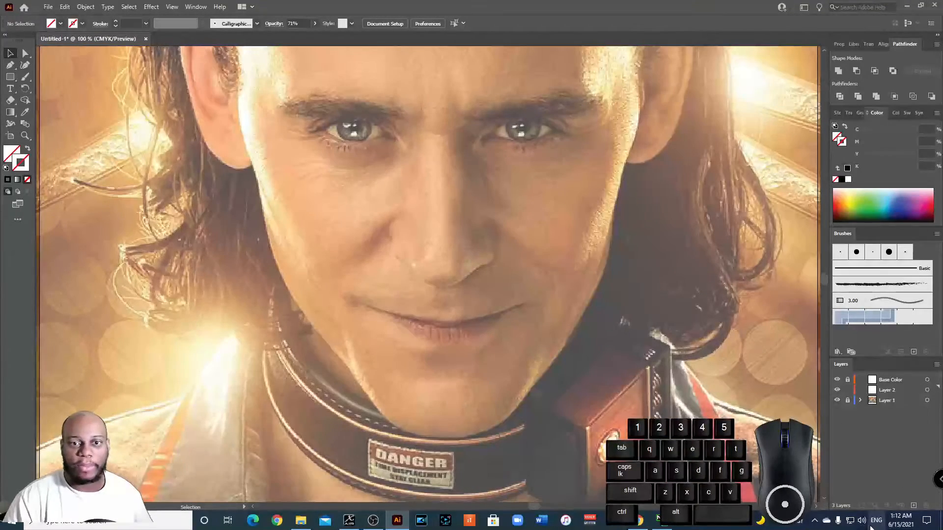
scroll(405, 373, up, 5)
scroll(597, 298, up, 3)
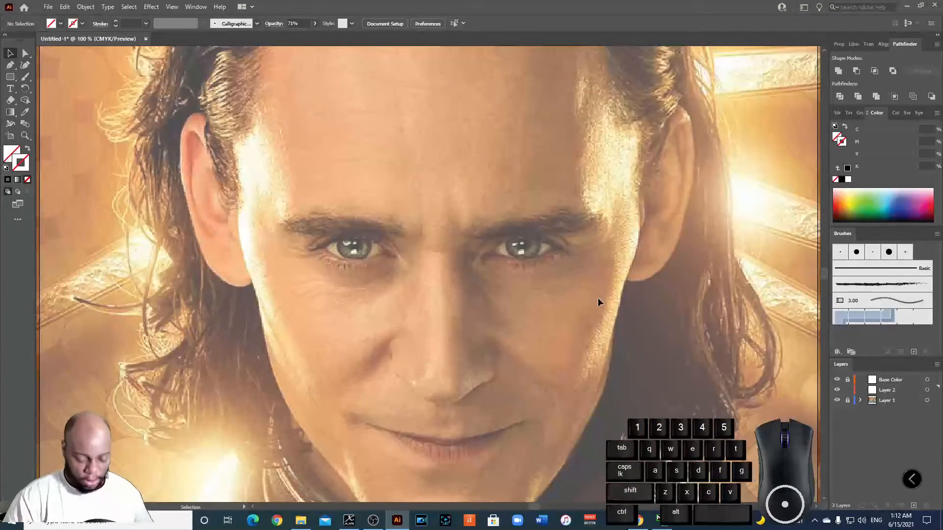
key(ctrl+equal)
key(ctrl+equal)
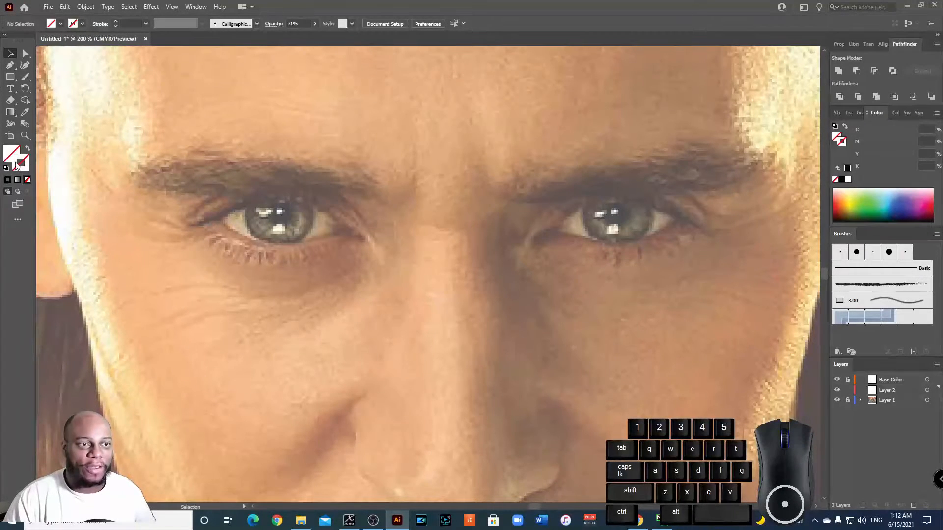
click(28, 168)
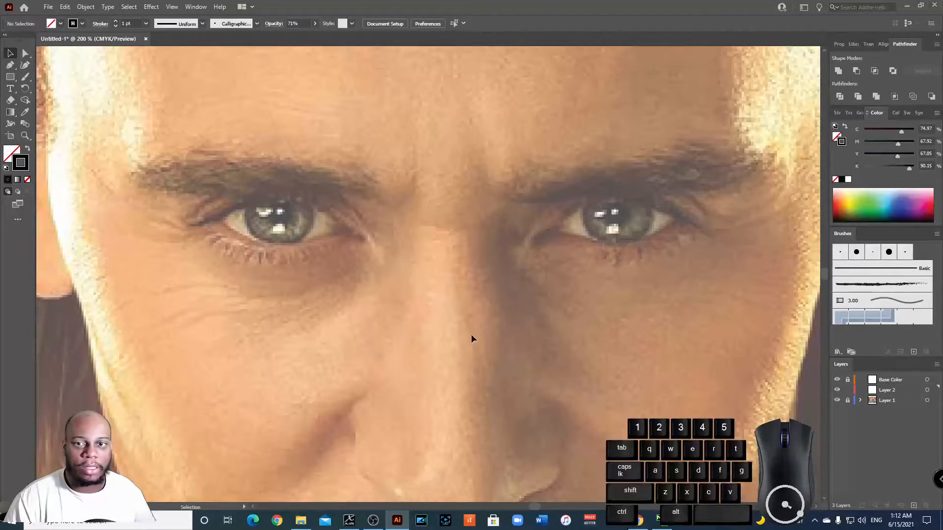
Step: Try outlining the eye on the image's left with the Paintbrush tool, and undo the strokes
scroll(472, 338, up, 2)
key(ctrl+plus)
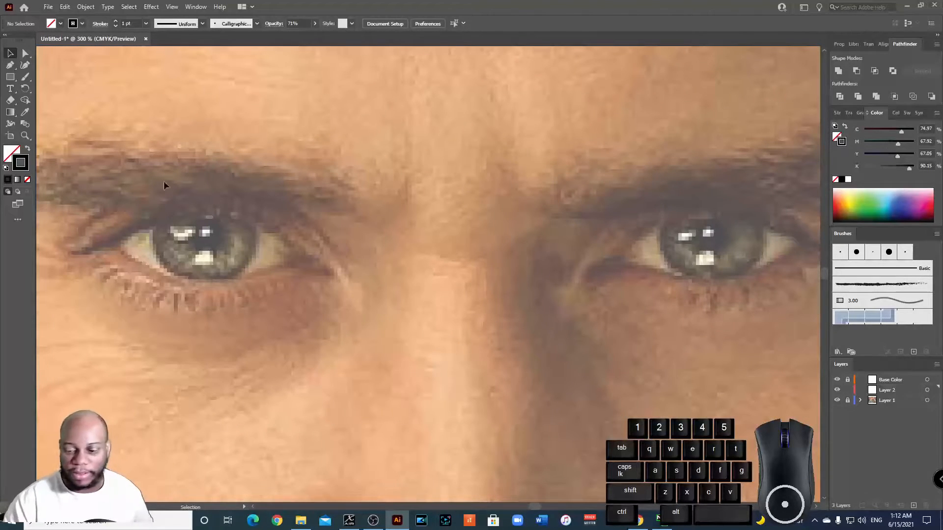
key(b)
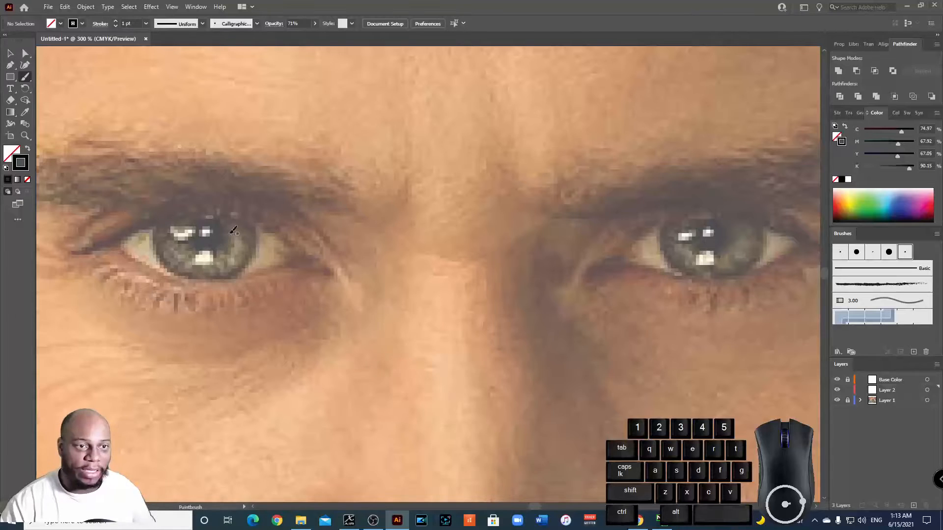
mouse_move(80, 250)
mouse_down()
mouse_move(204, 210)
mouse_move(260, 218)
mouse_move(305, 253)
mouse_move(205, 278)
mouse_move(162, 271)
mouse_move(98, 238)
mouse_up()
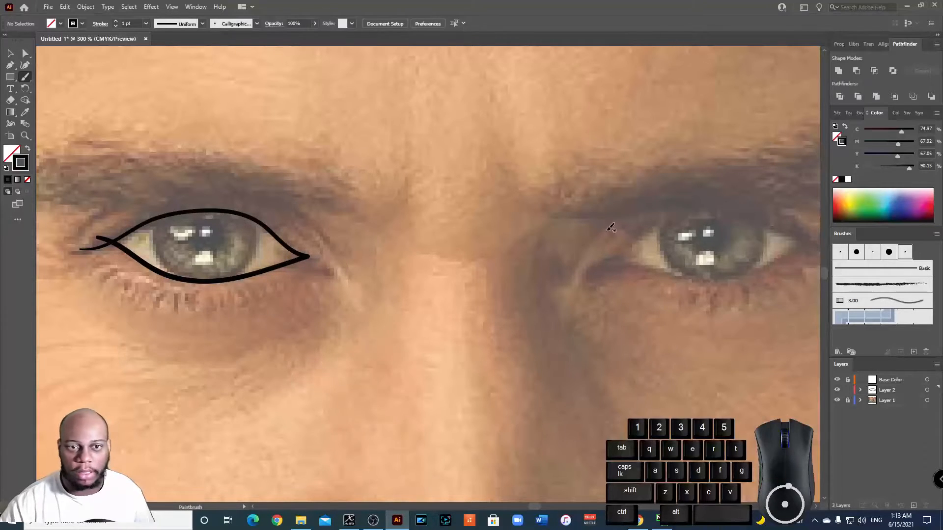
key(ctrl+z)
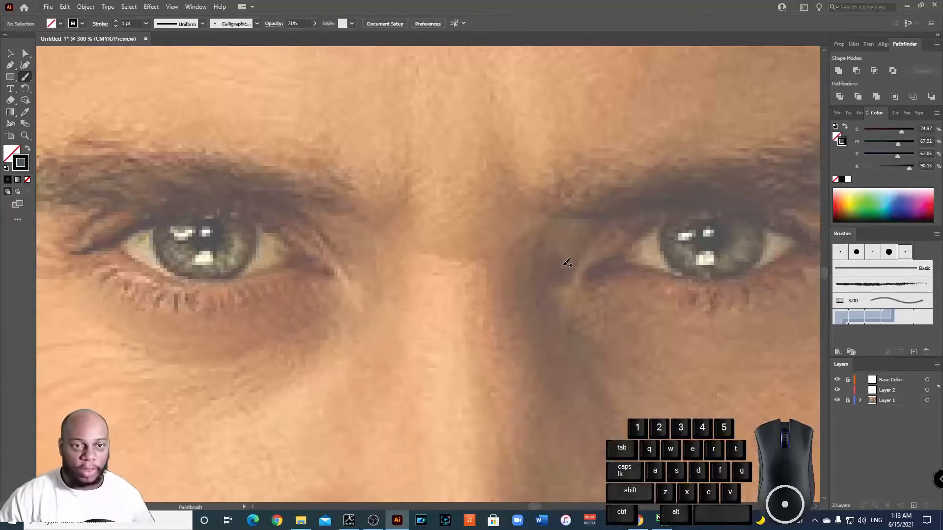
Step: Set the Paintbrush tool's fidelity to the middle setting between Accurate and Smooth
double_click(26, 77)
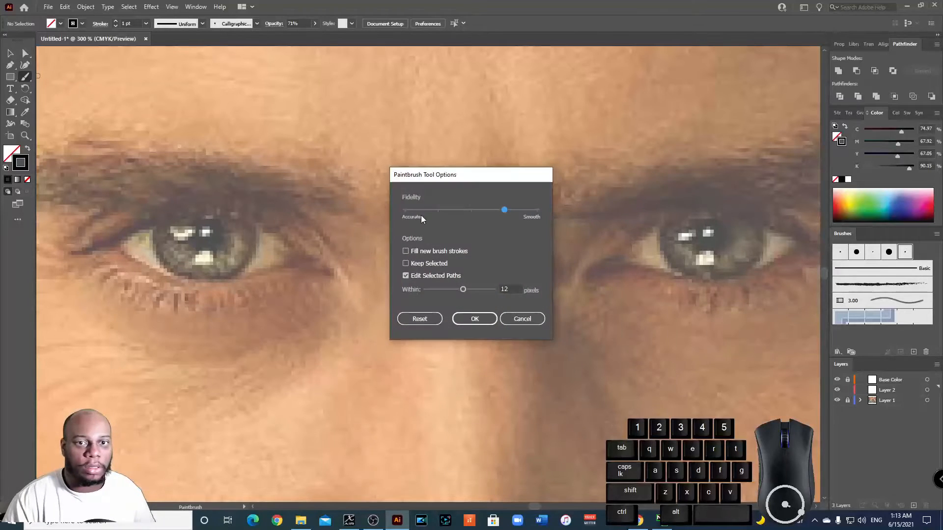
click(472, 210)
click(476, 319)
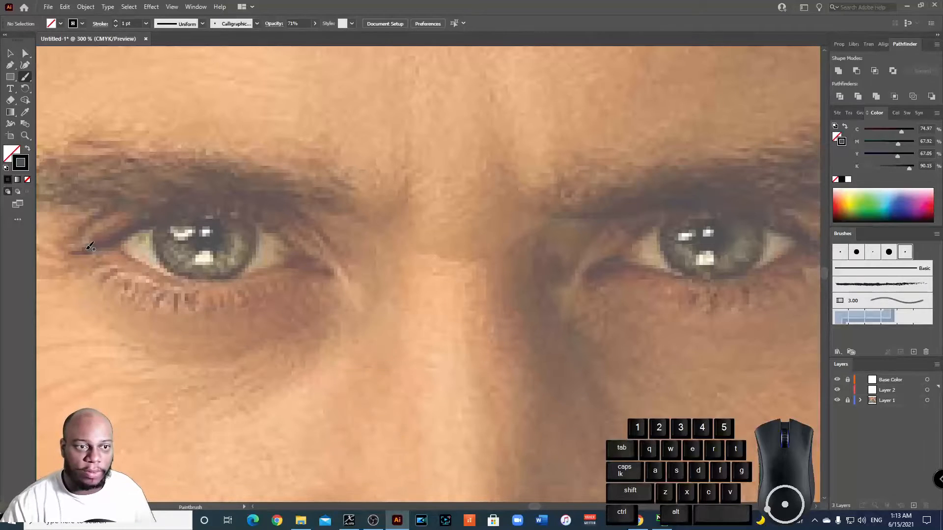
Step: Trace the upper and lower lid lines of both eyes with black Paintbrush strokes on Layer 2
mouse_move(75, 253)
mouse_down()
mouse_move(171, 214)
mouse_move(218, 210)
mouse_move(297, 244)
mouse_move(300, 257)
mouse_up()
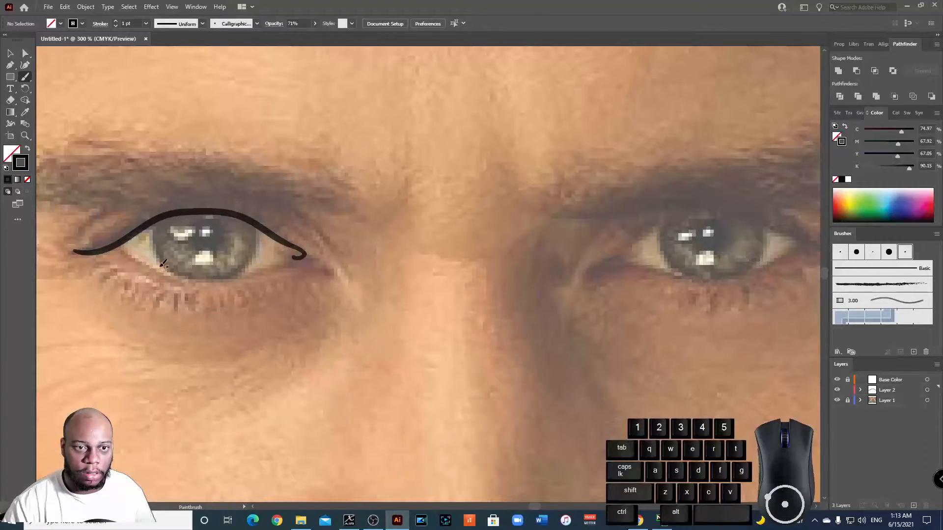
mouse_move(119, 245)
mouse_down()
mouse_move(210, 277)
mouse_move(307, 254)
mouse_up()
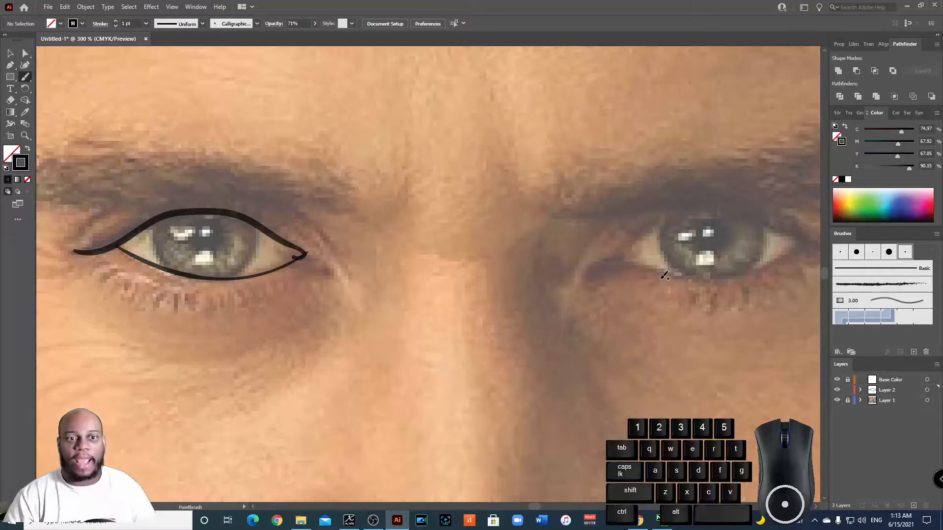
click(816, 505)
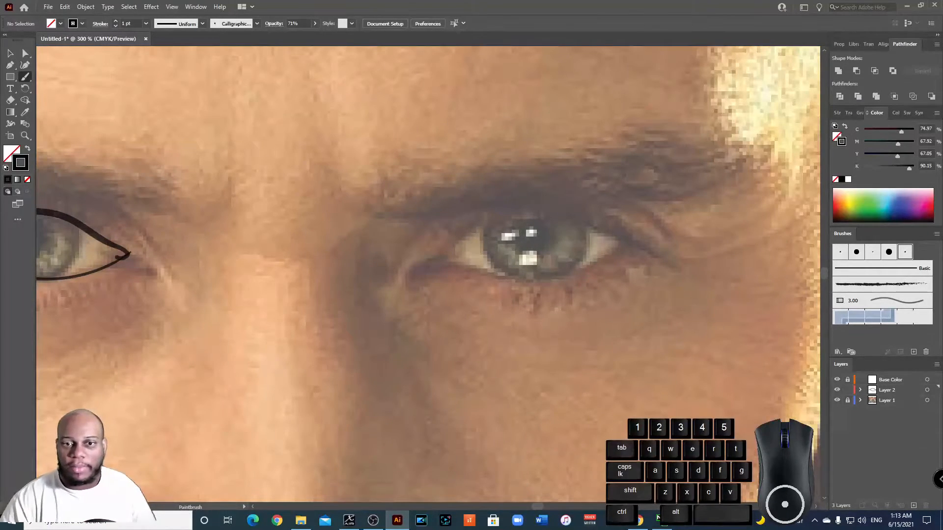
mouse_move(652, 249)
mouse_down()
mouse_move(570, 209)
mouse_move(509, 208)
mouse_move(484, 214)
mouse_move(452, 247)
mouse_move(416, 262)
mouse_move(422, 273)
mouse_move(445, 260)
mouse_move(535, 272)
mouse_move(608, 256)
mouse_move(641, 223)
mouse_up()
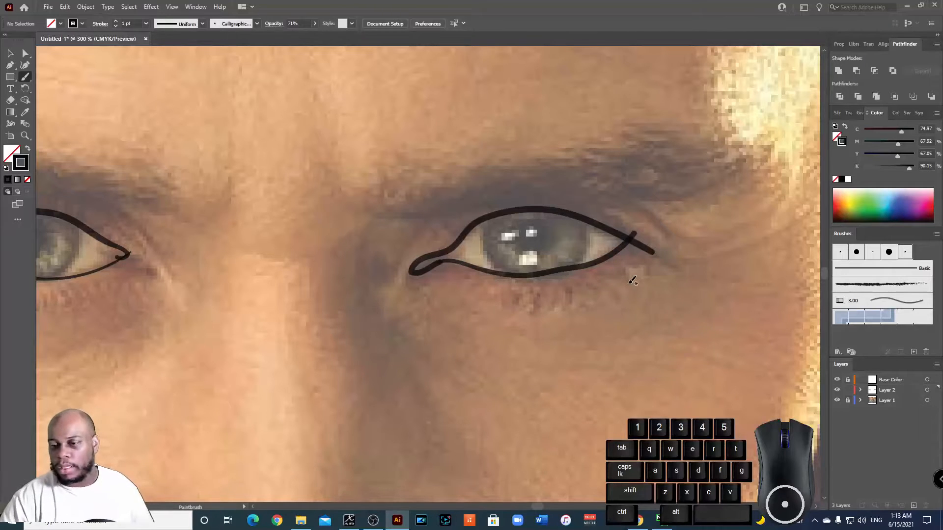
Step: Select the outlines of both eyes on Layer 2 and set their stroke color to black (000000)
click(890, 390)
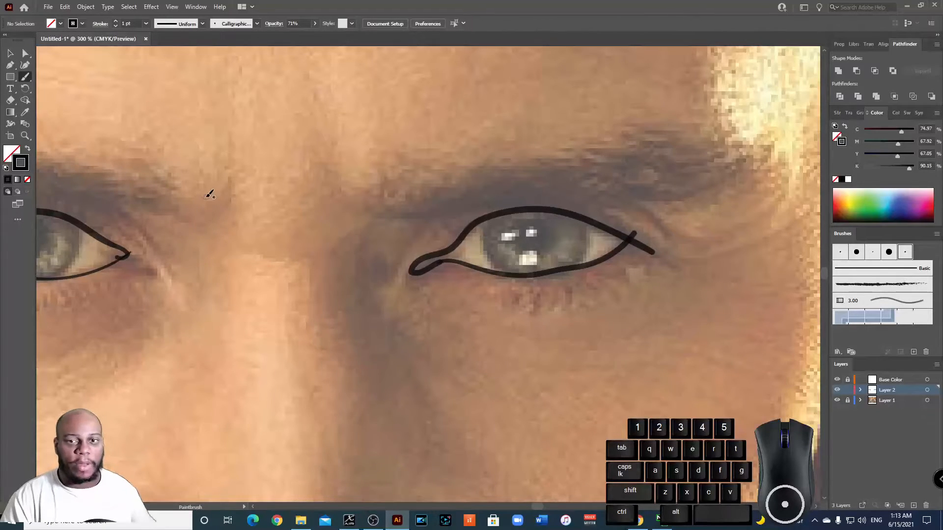
key(ctrl+minus)
key(ctrl+minus)
key(ctrl+minus)
key(v)
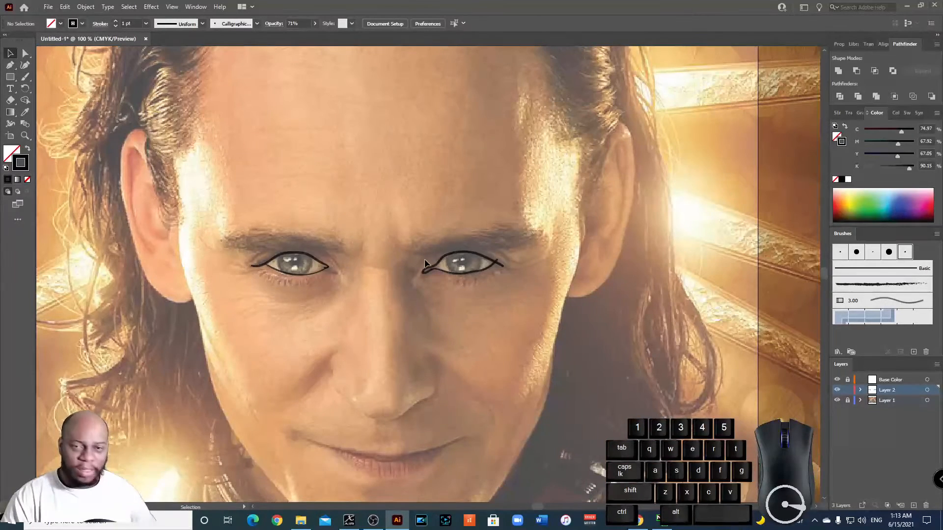
drag(520, 231, 168, 319)
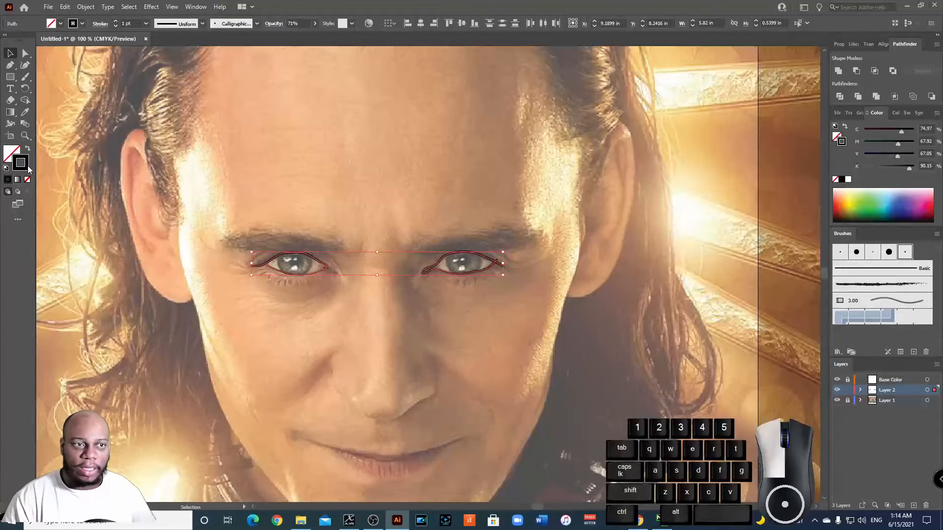
double_click(27, 167)
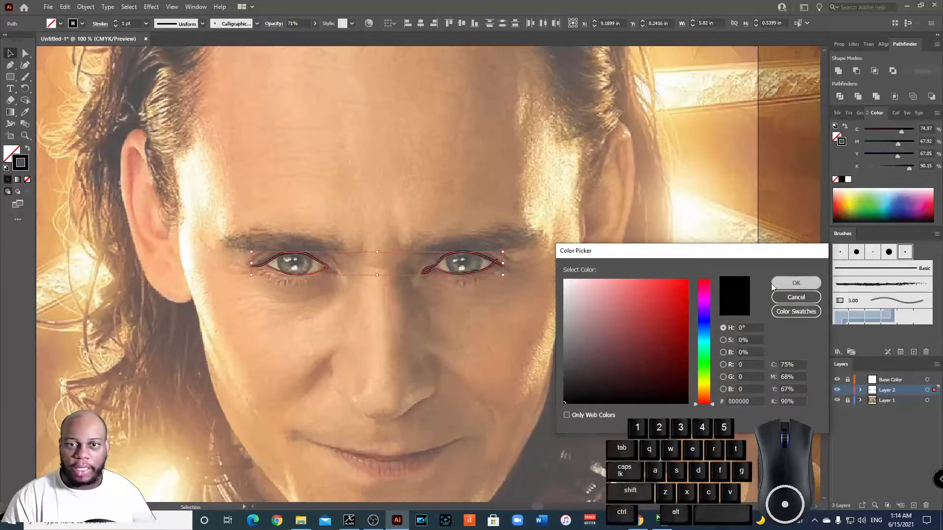
click(773, 285)
click(511, 215)
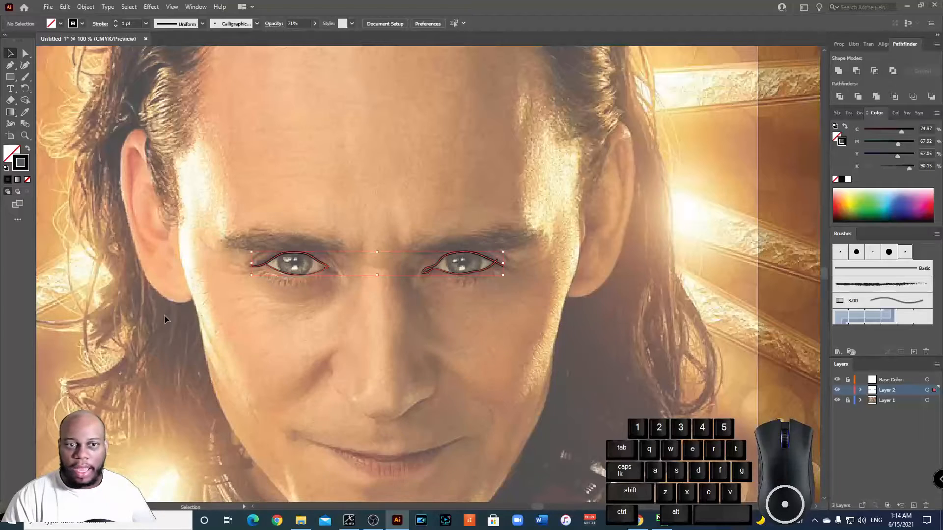
Step: Lock Layer 2, unlock Layer 1 and make Layer 1 the active layer
click(847, 390)
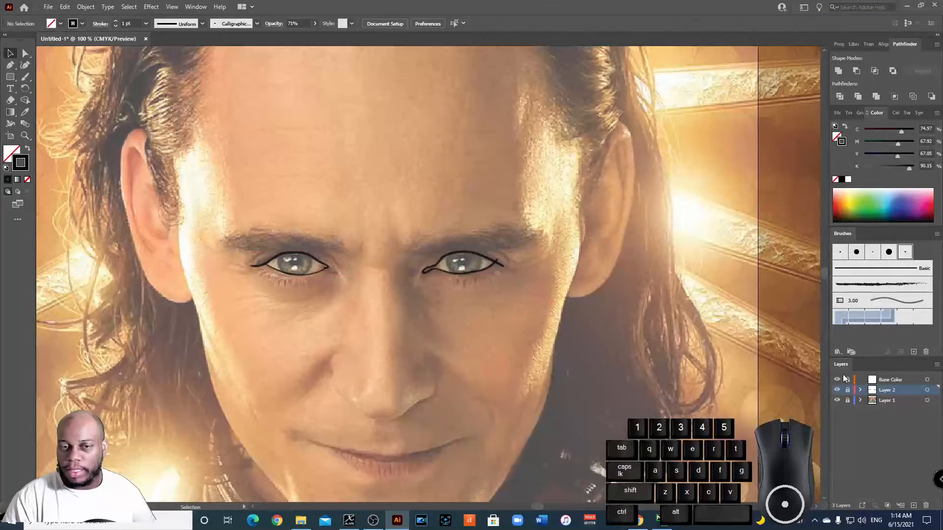
click(847, 380)
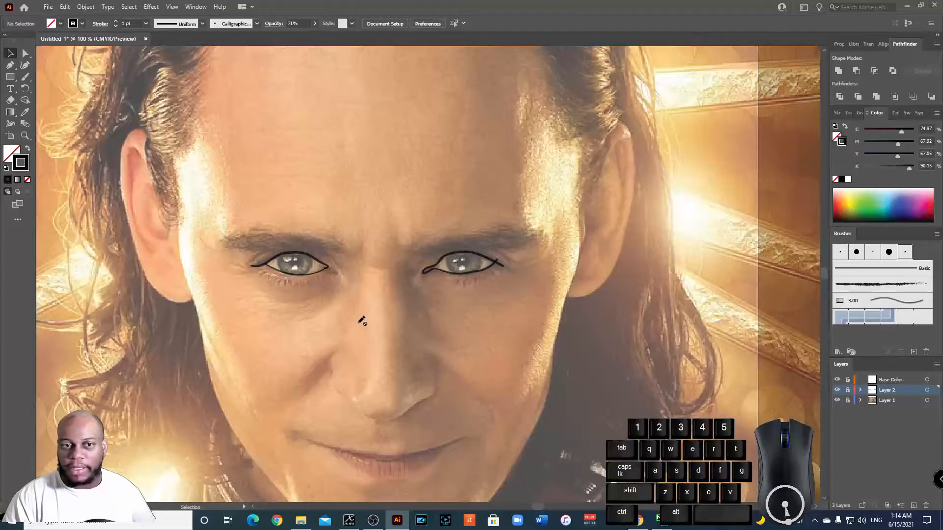
click(880, 401)
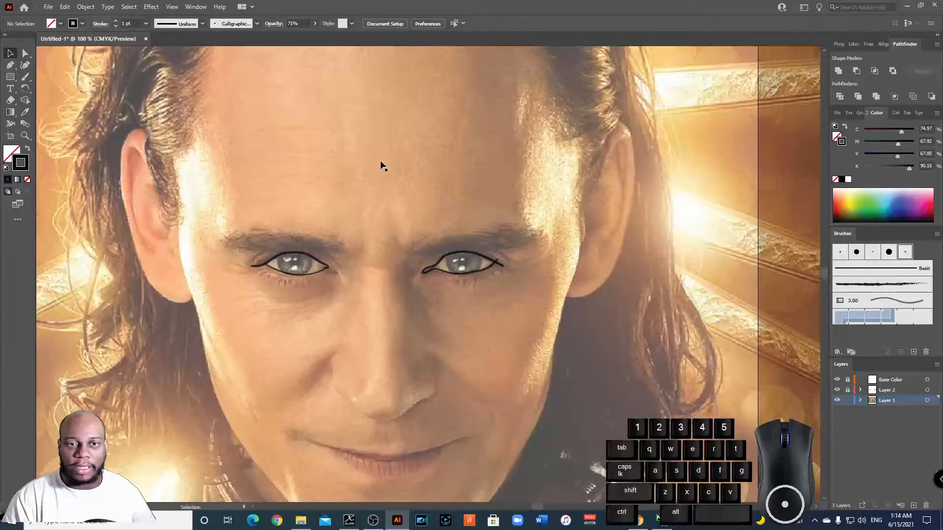
click(848, 401)
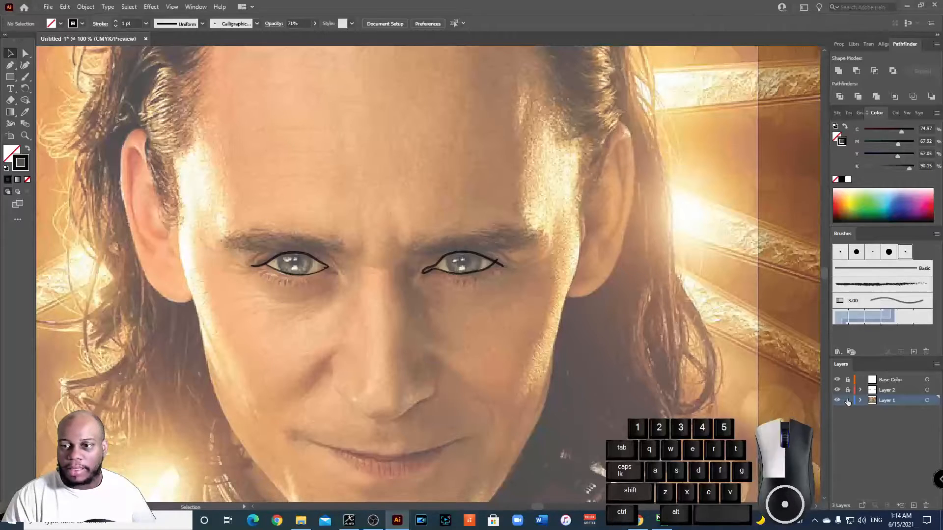
click(901, 400)
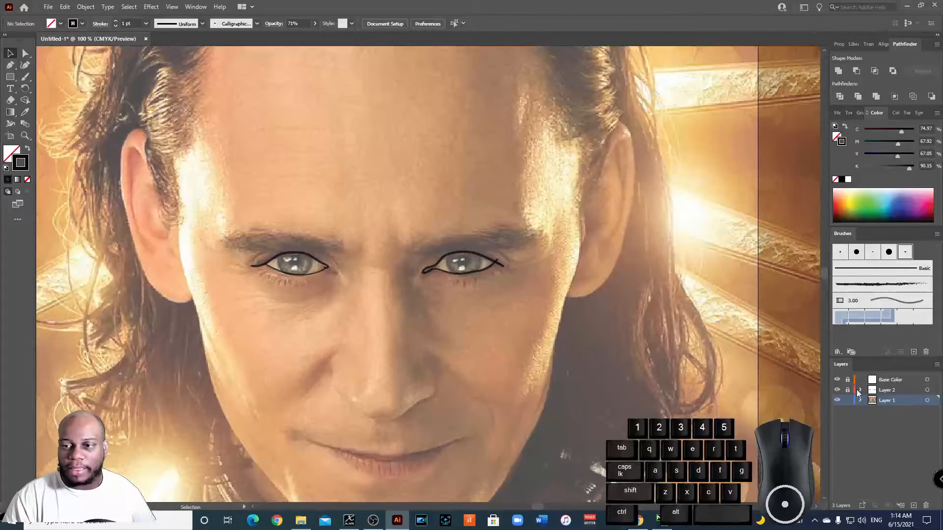
click(889, 400)
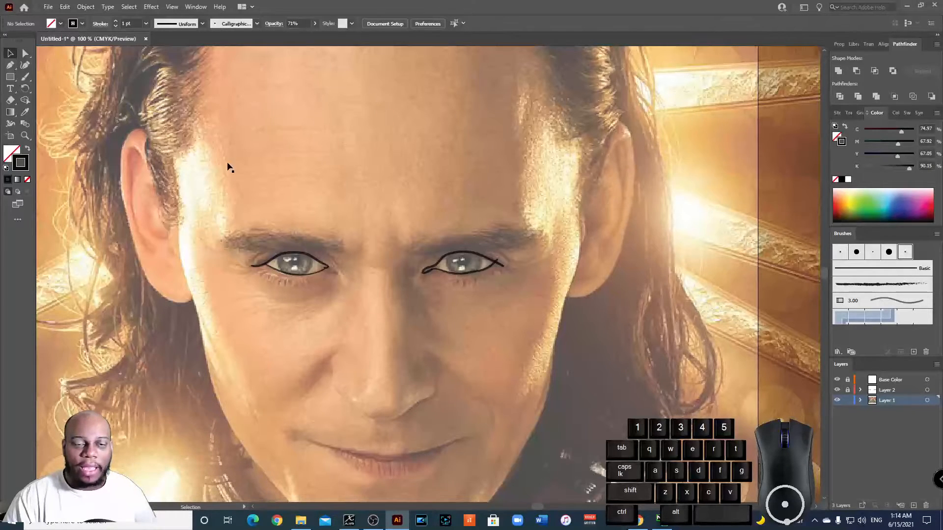
Step: Lower the reference image's opacity to 57% and lock Layer 1 again
click(341, 123)
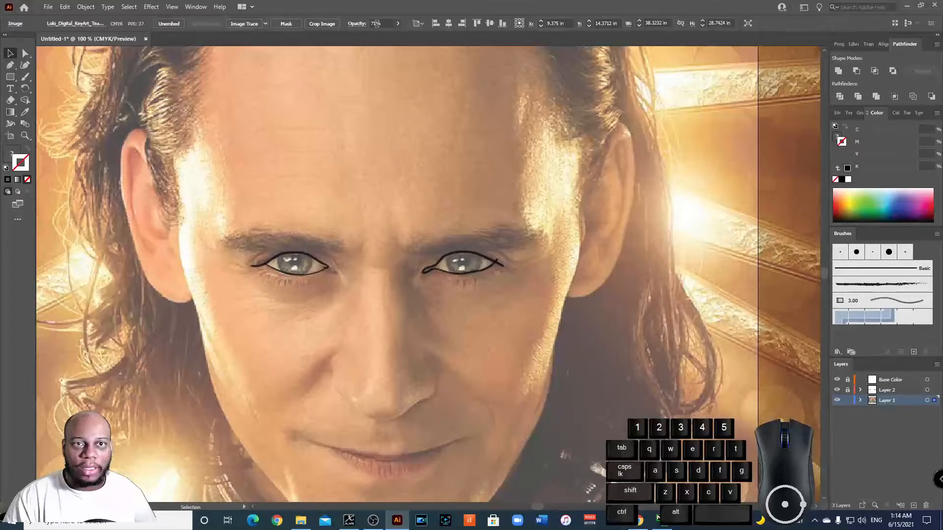
click(398, 23)
drag(384, 37, 379, 36)
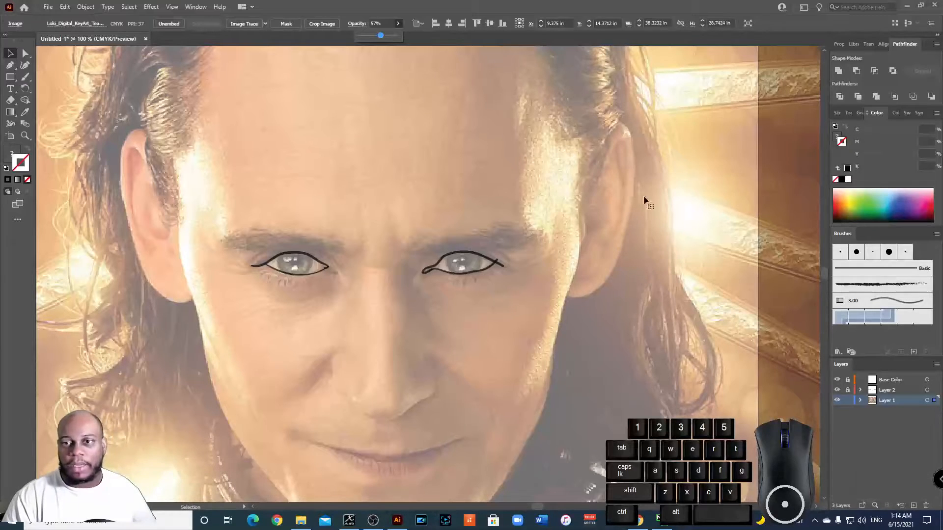
click(847, 400)
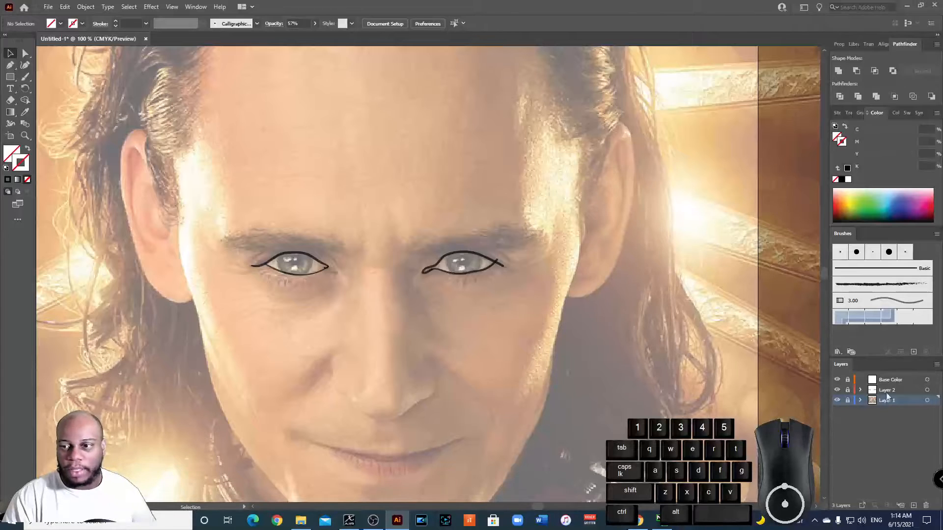
Step: Unlock Layer 2 and make it the active layer for continued tracing around the eyes and nose
click(848, 390)
click(889, 392)
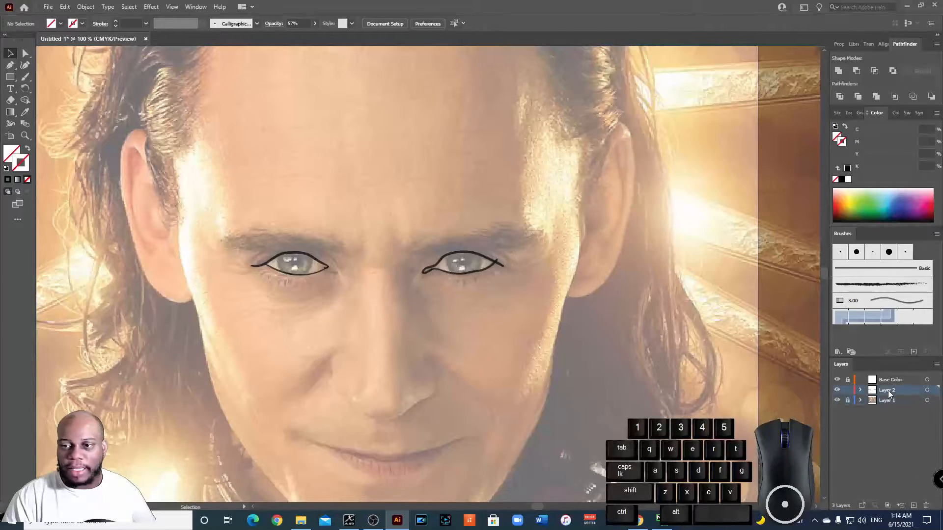
key(ctrl+plus)
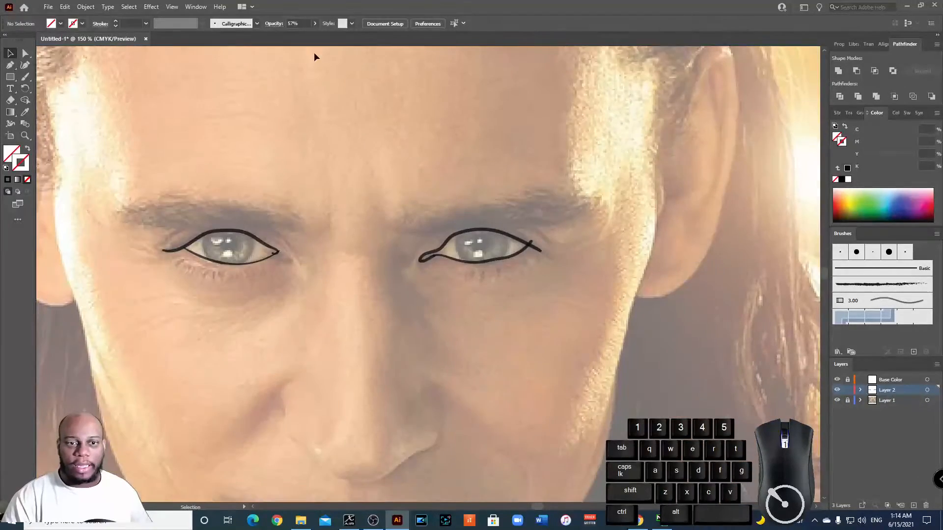
scroll(314, 52, down, 2)
key(ctrl+plus)
key(ctrl+plus)
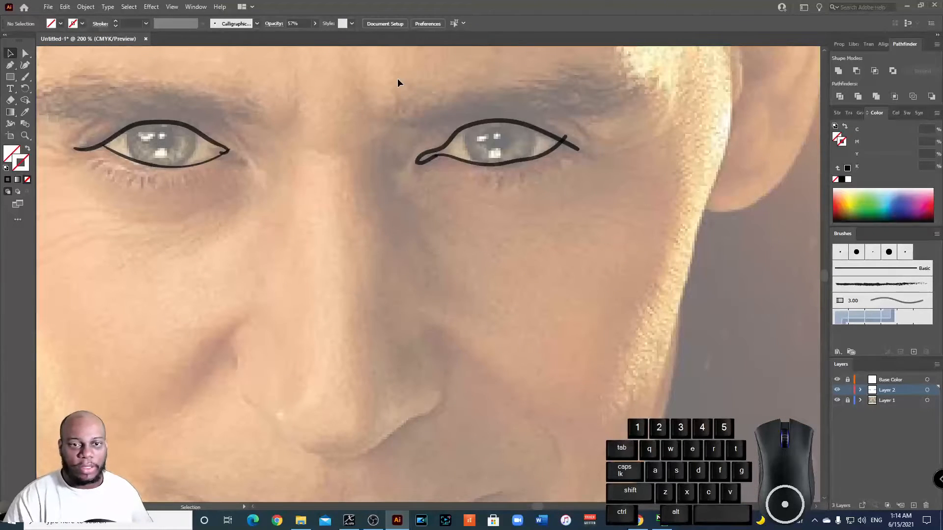
Step: Try to trace the lower edge of the nose on Layer 2 in one black Paintbrush stroke
scroll(397, 81, down, 3)
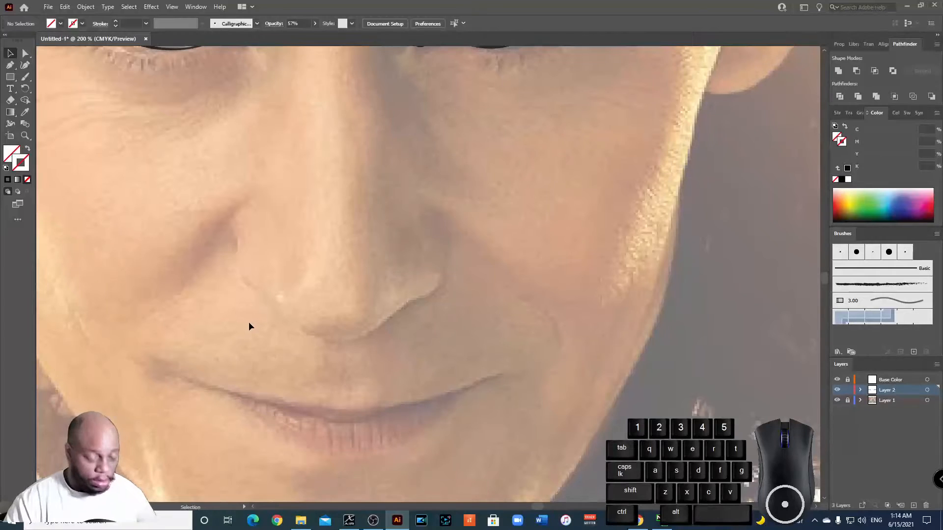
key(b)
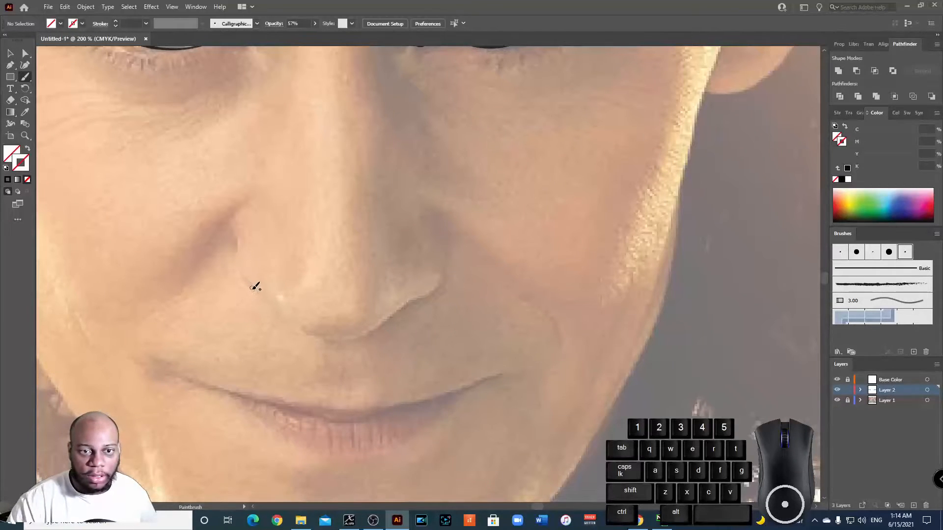
drag(244, 282, 318, 335)
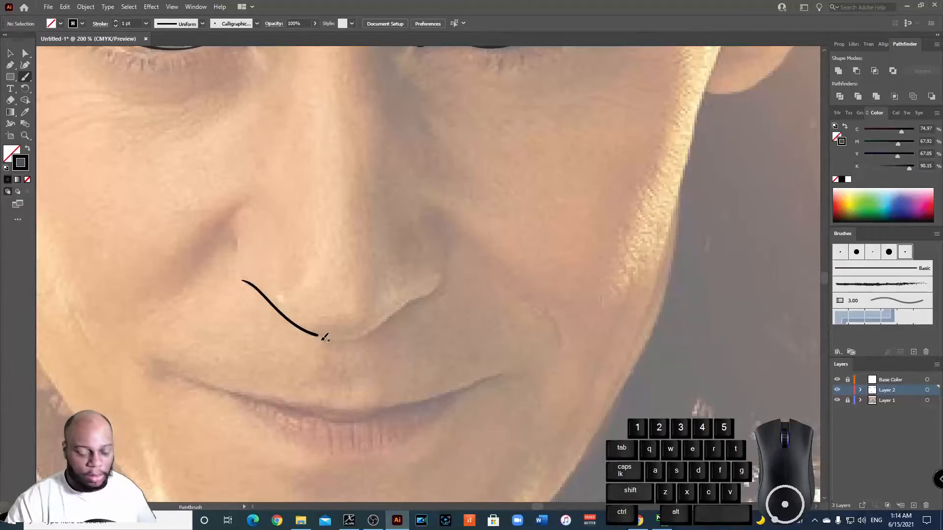
key(ctrl+z)
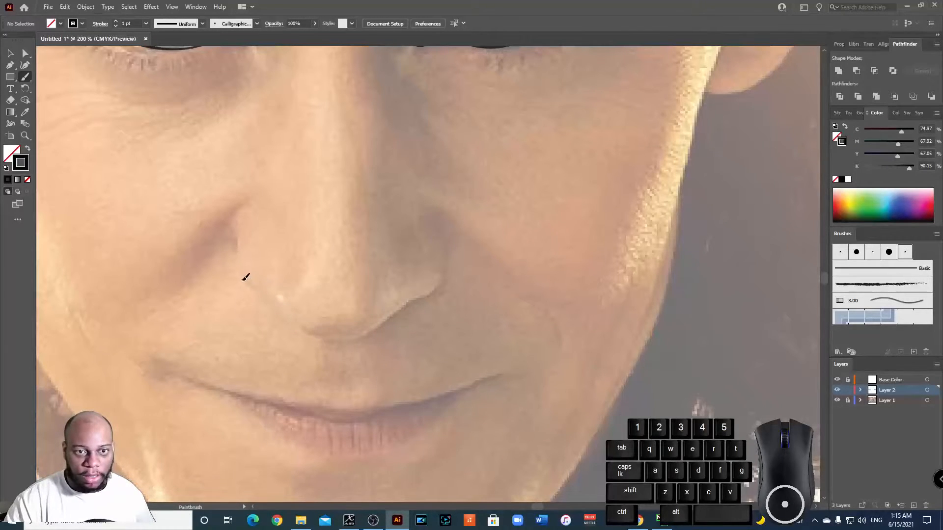
mouse_move(243, 279)
mouse_down()
mouse_move(318, 337)
mouse_move(354, 345)
mouse_move(382, 329)
mouse_up()
key(ctrl+z)
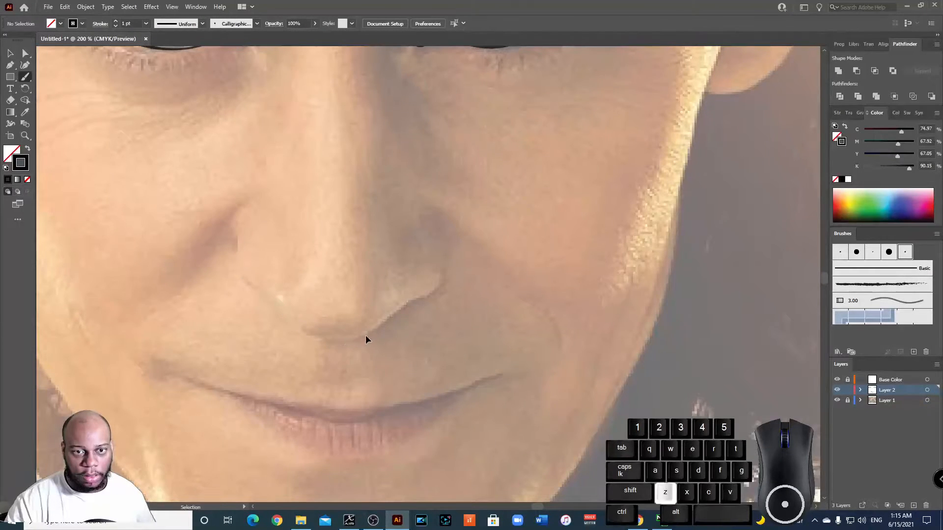
Step: Trace the nose's lower contour from nostril to nostril with Paintbrush strokes, undoing the rough strokes up the left nostril
drag(311, 332, 334, 338)
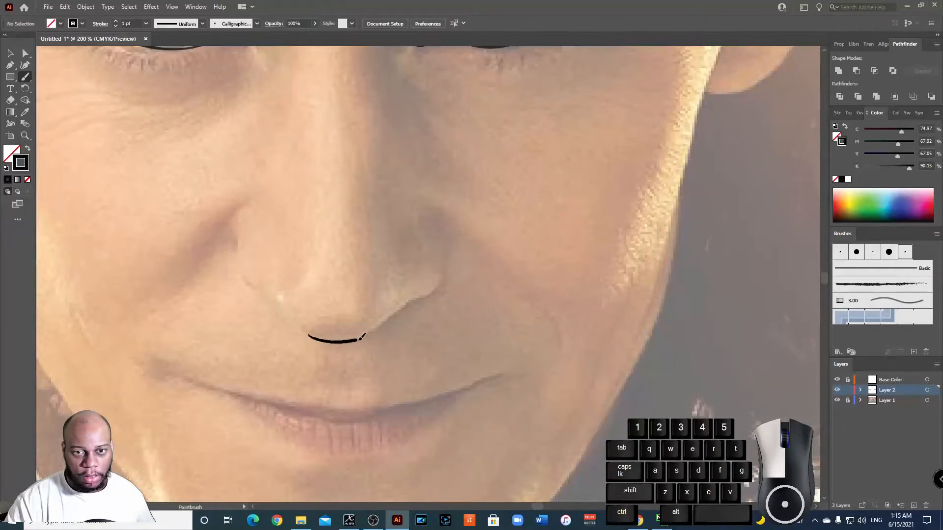
mouse_move(411, 303)
mouse_down()
mouse_move(439, 292)
mouse_move(449, 257)
mouse_up()
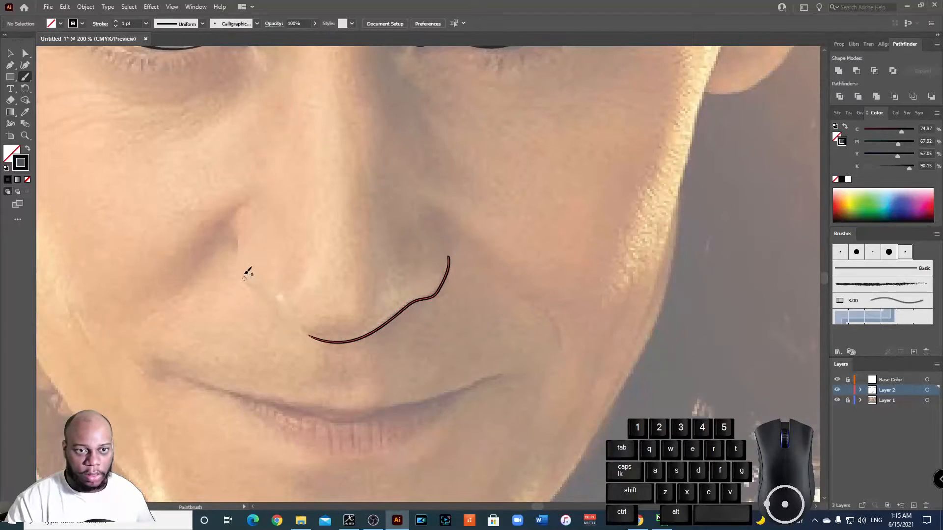
drag(242, 277, 266, 285)
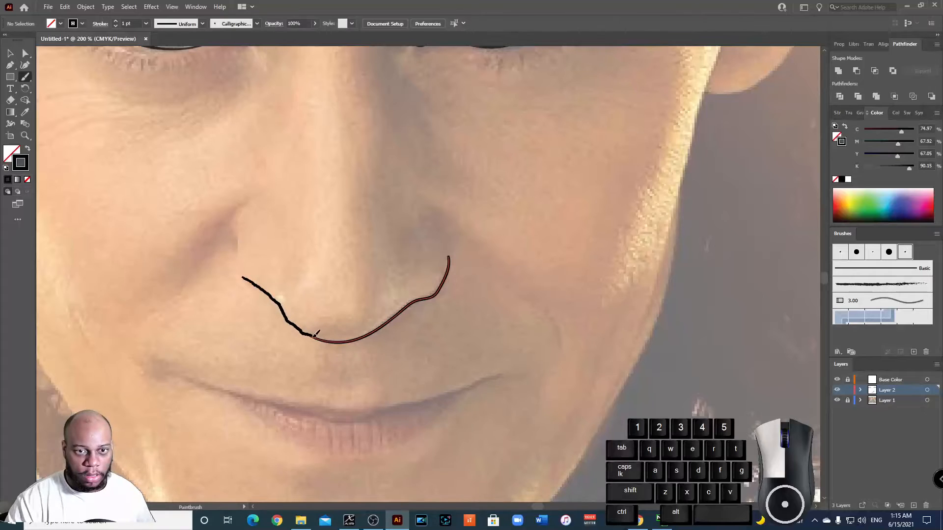
drag(314, 335, 314, 336)
mouse_move(247, 278)
mouse_down()
mouse_move(240, 247)
mouse_move(239, 271)
mouse_move(253, 281)
mouse_up()
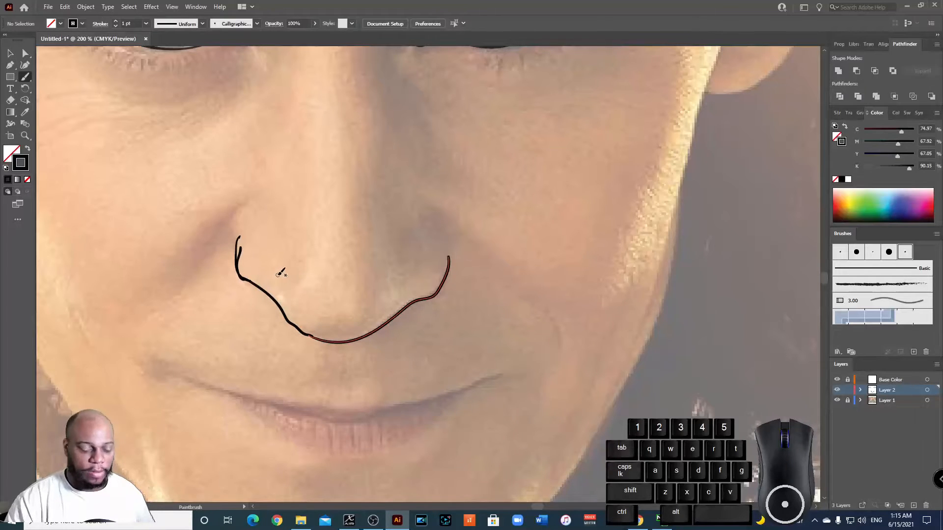
key(ctrl+z)
key(ctrl+z)
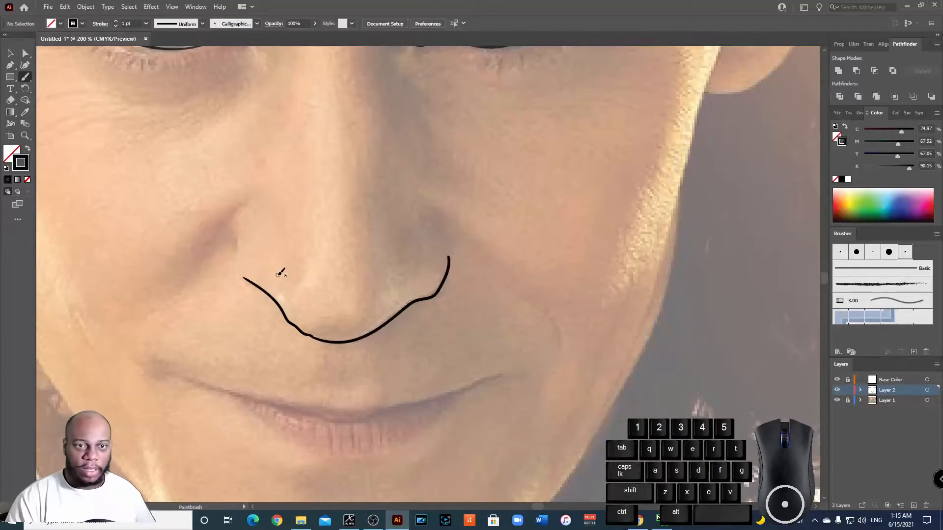
Step: Move the Paintbrush tool's Fidelity setting closer to Smooth
double_click(27, 78)
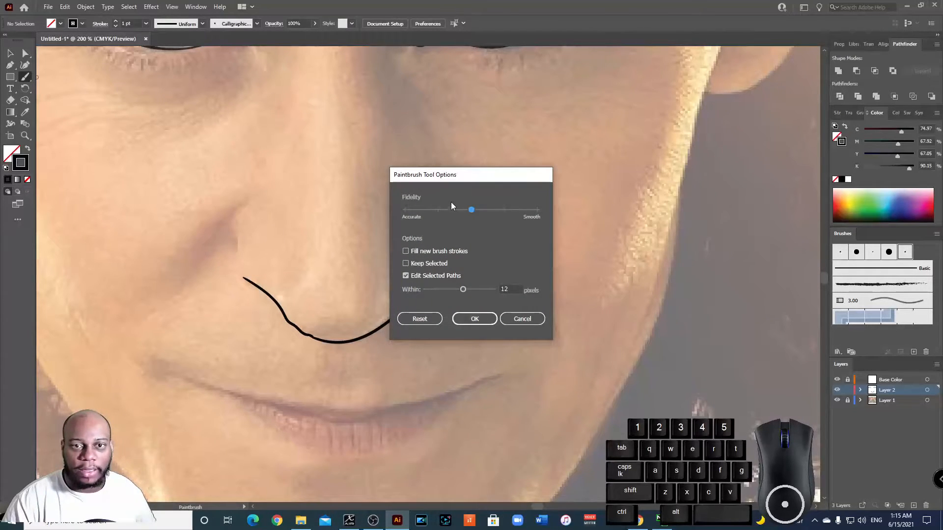
click(514, 210)
click(474, 319)
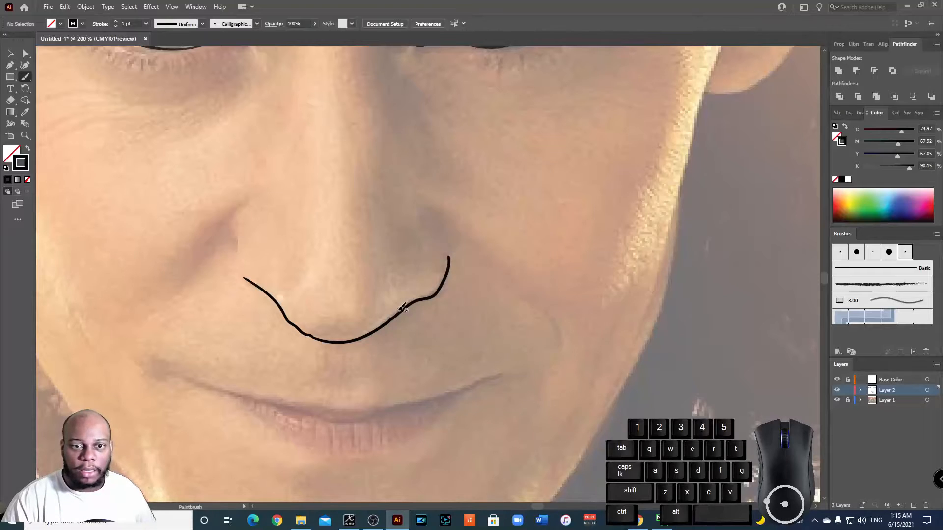
Step: Select the traced nose contour and delete it
key(v)
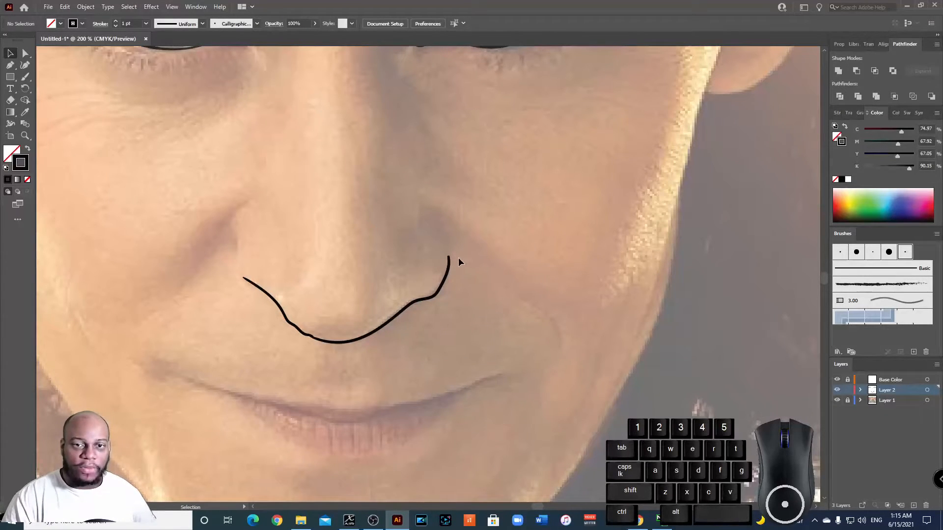
click(452, 281)
drag(253, 322, 252, 334)
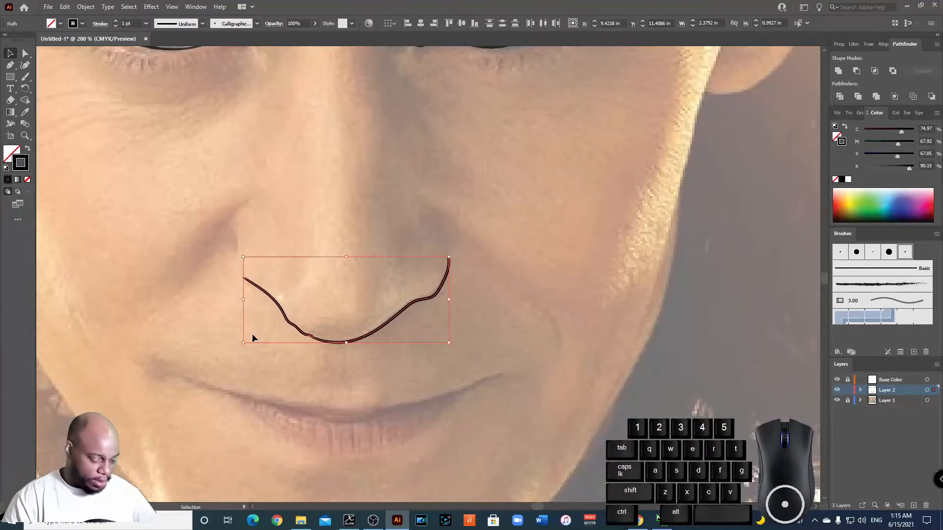
key(Delete)
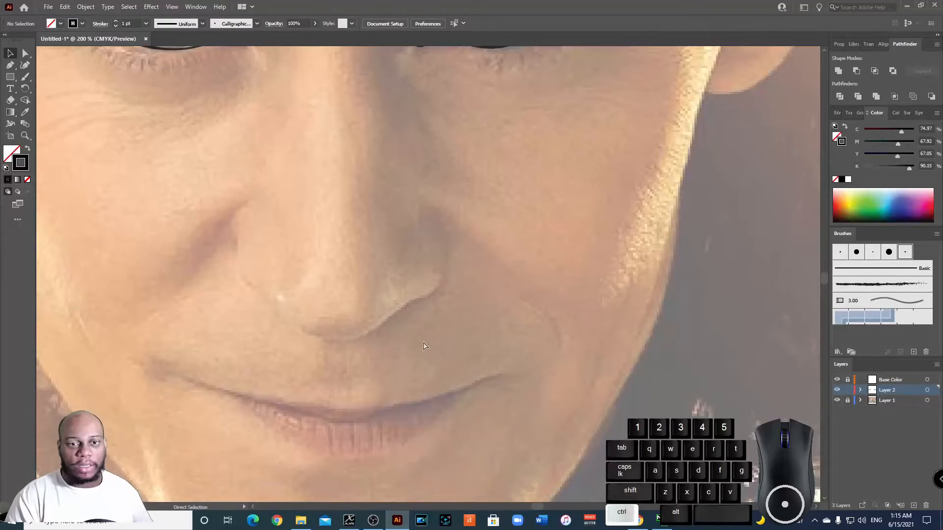
Step: Adjust the Paintbrush size and trace the whole underside of the nose in one smooth stroke ending at the right nostril
key(ctrl+equal)
key(ctrl+equal)
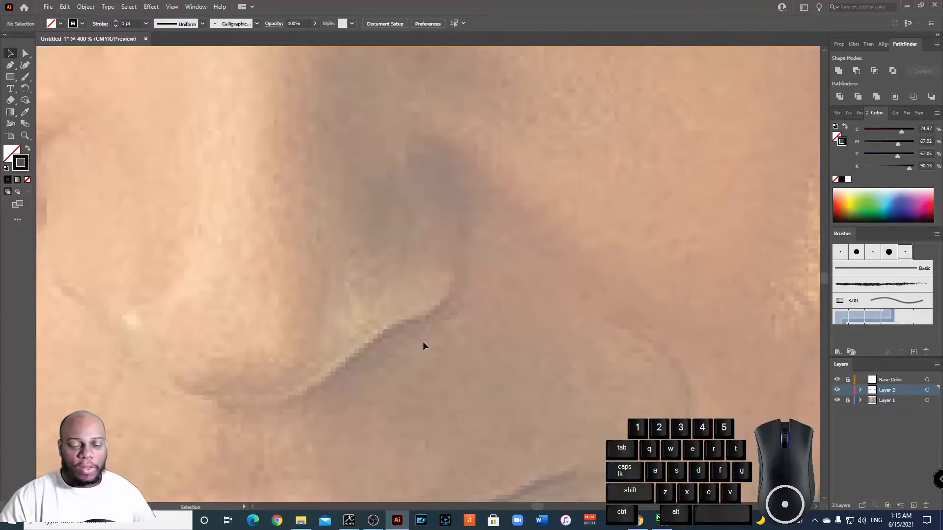
click(253, 507)
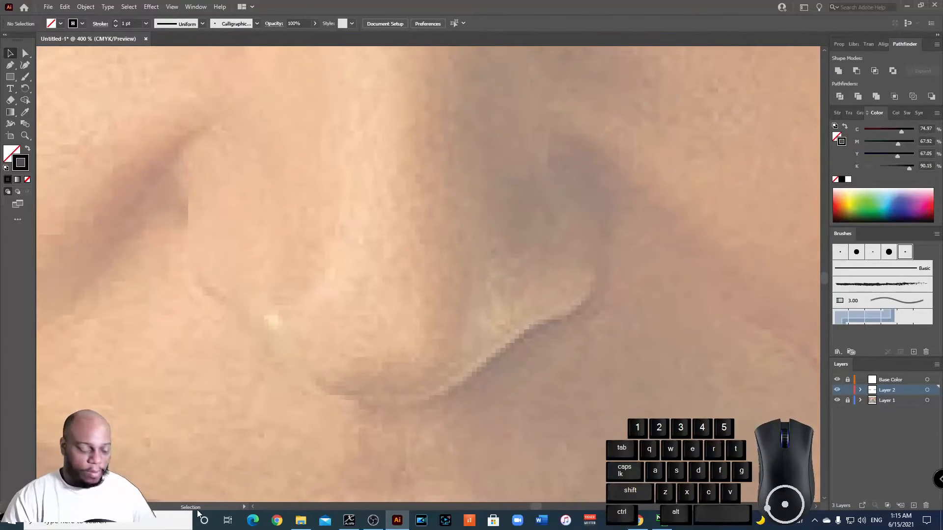
key(b)
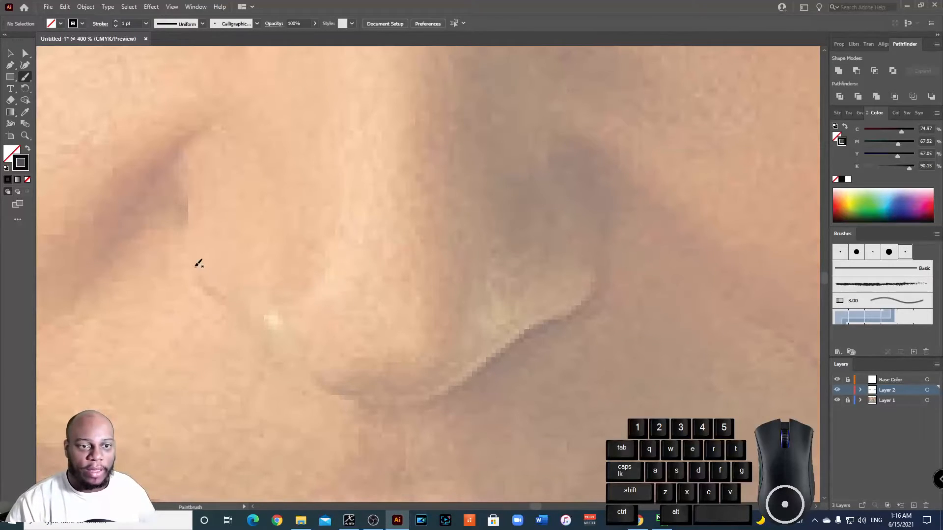
key(bracketright)
key(bracketright)
key(bracketright)
key(bracketright)
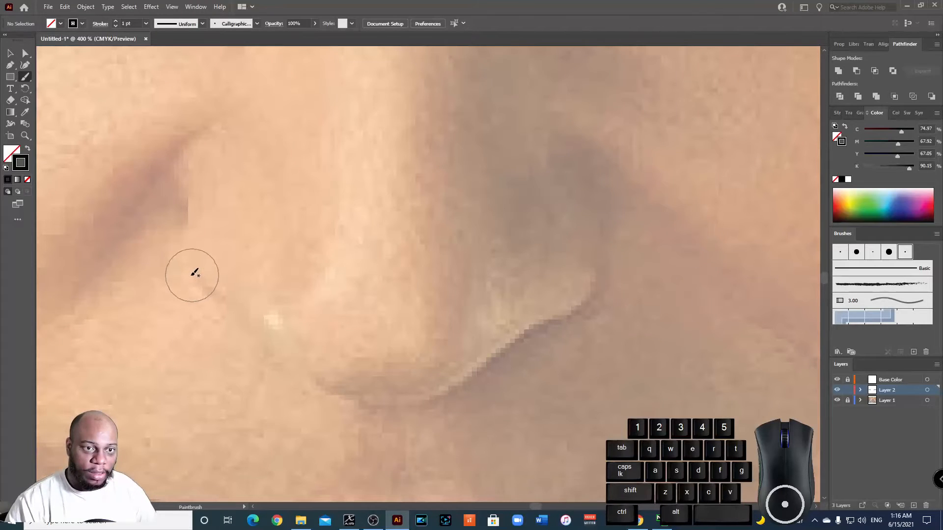
key(bracketleft)
key(bracketleft)
key(bracketleft)
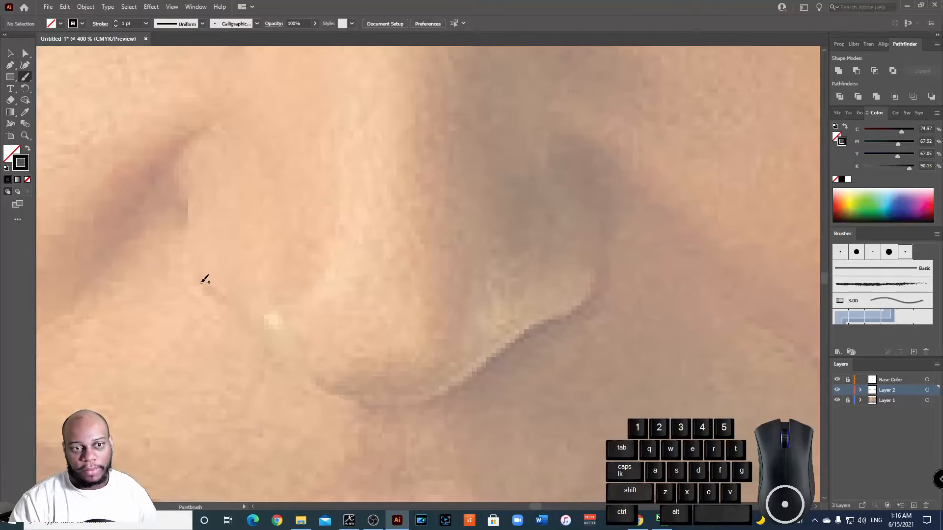
mouse_move(198, 281)
mouse_down()
mouse_move(325, 383)
mouse_move(407, 409)
mouse_move(444, 405)
mouse_move(535, 330)
mouse_move(581, 310)
mouse_move(614, 243)
mouse_up()
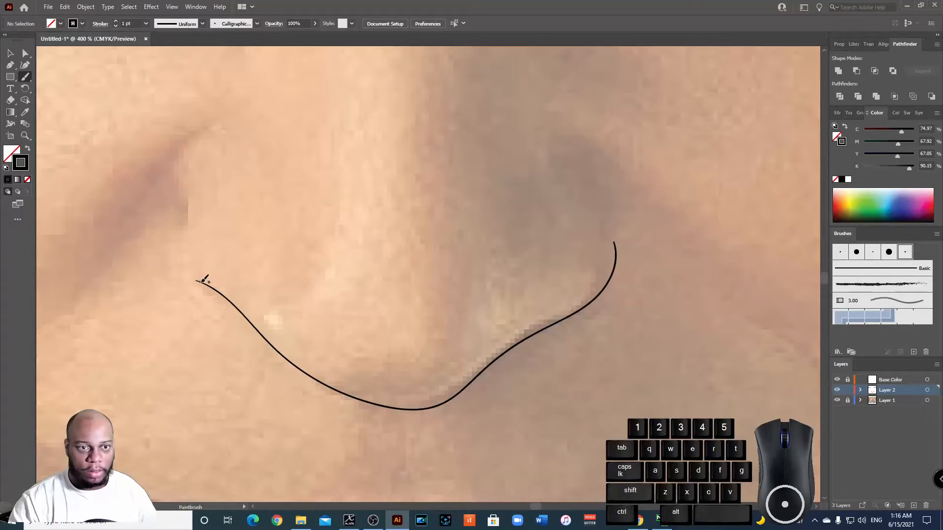
Step: Try to draw the outer curve of the left nostril upward from the end of the nose contour
mouse_move(206, 283)
mouse_down()
mouse_move(194, 265)
mouse_move(199, 227)
mouse_up()
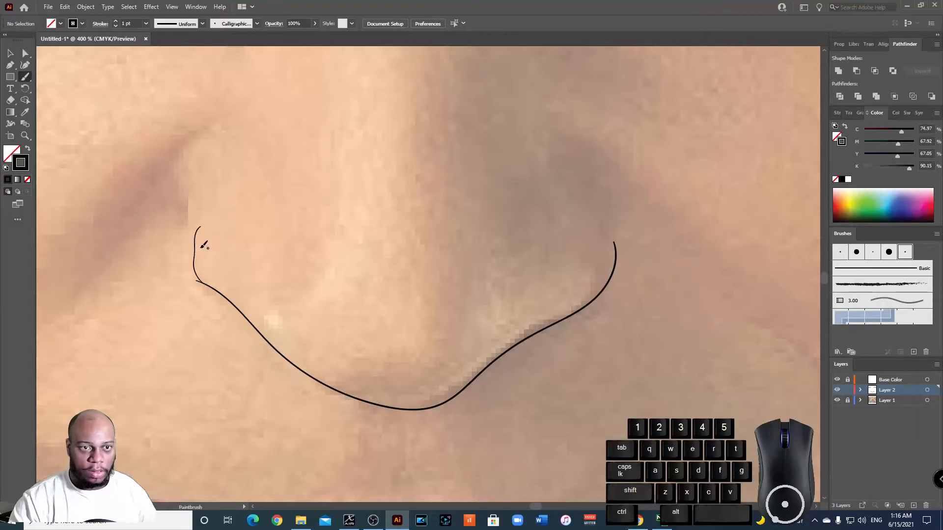
key(ctrl+z)
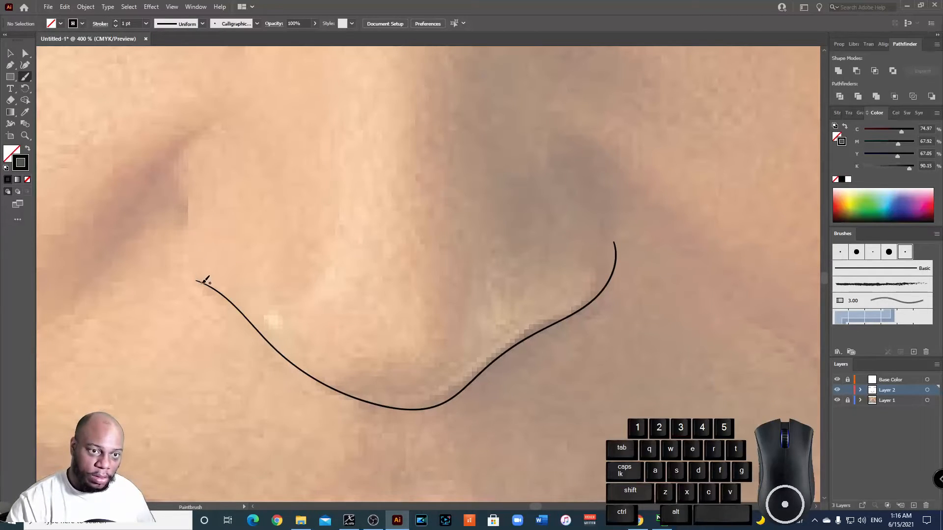
mouse_move(203, 282)
mouse_down()
mouse_move(190, 272)
mouse_move(187, 211)
mouse_up()
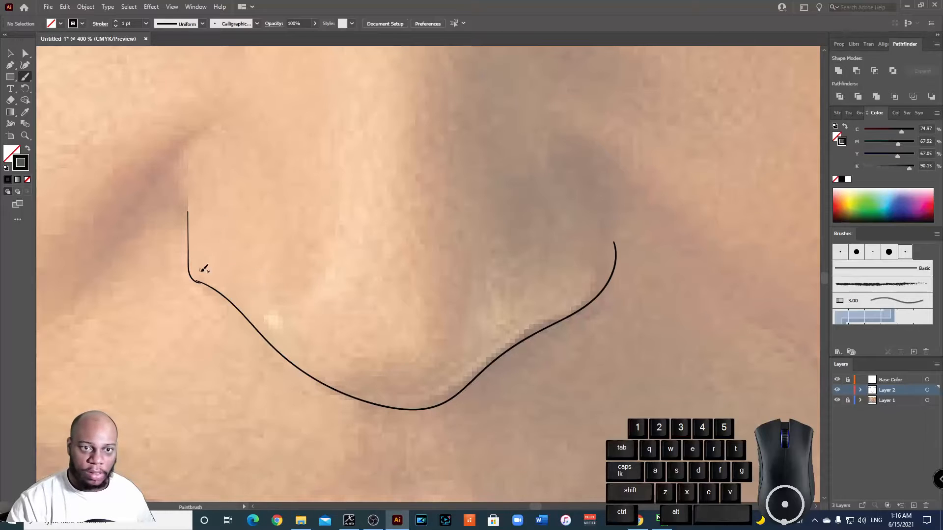
key(ctrl+z)
mouse_move(203, 282)
mouse_down()
mouse_move(188, 252)
mouse_move(195, 213)
mouse_move(185, 206)
mouse_move(177, 272)
mouse_up()
key(ctrl+z)
key(ctrl+z)
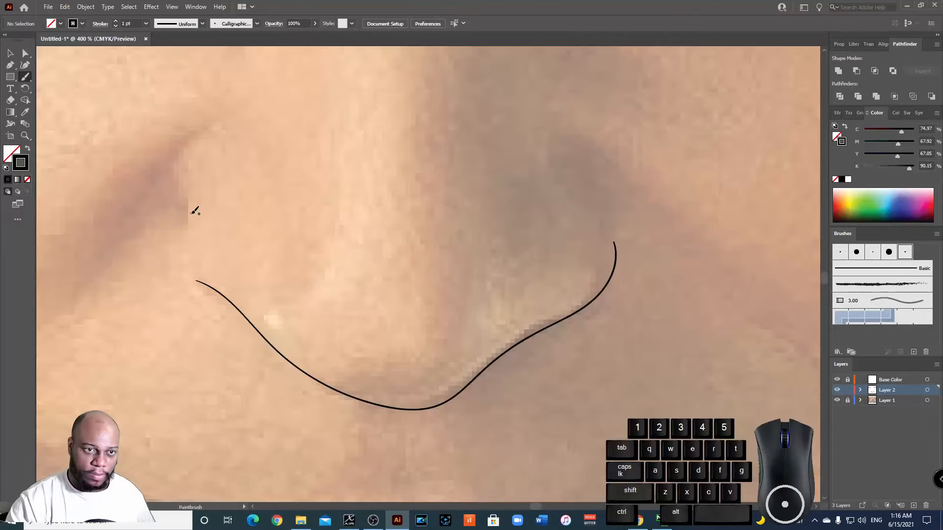
Step: Draw the left nostril's outer curve from its upper edge down into the start of the nose contour
drag(191, 205, 187, 221)
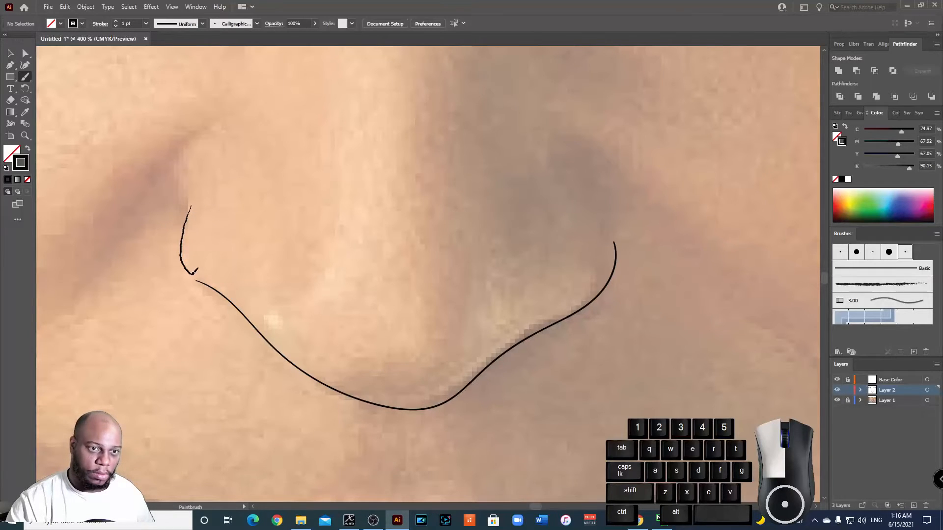
drag(209, 280, 220, 292)
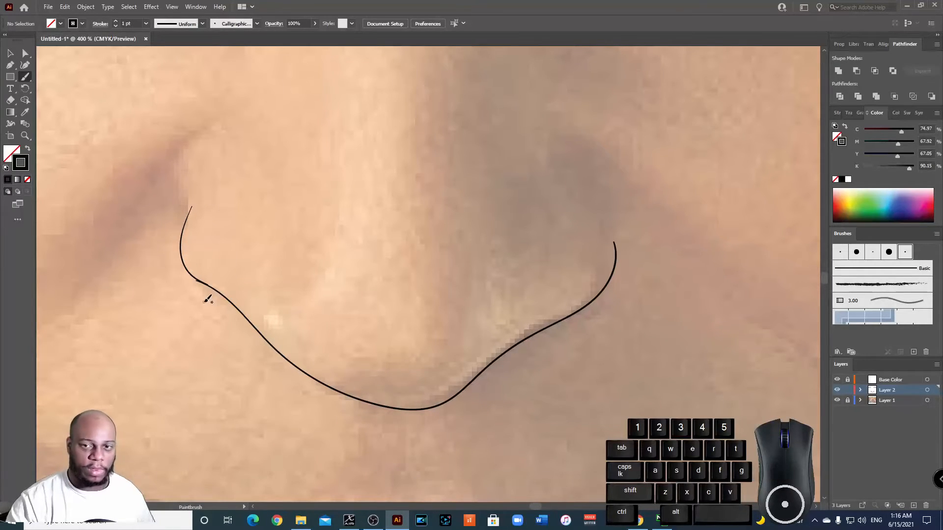
key(ctrl+minus)
key(ctrl+minus)
key(ctrl+minus)
key(ctrl+minus)
key(ctrl+minus)
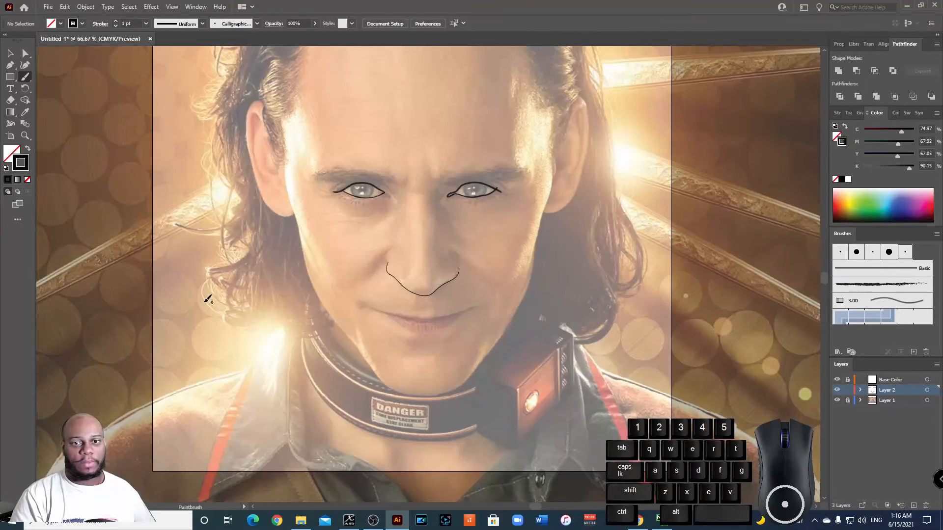
Step: Reshape the nose contour with Direct Selection, moving the anchor point just right of the nose tip's underside slightly upward
key(ctrl+plus)
key(ctrl+plus)
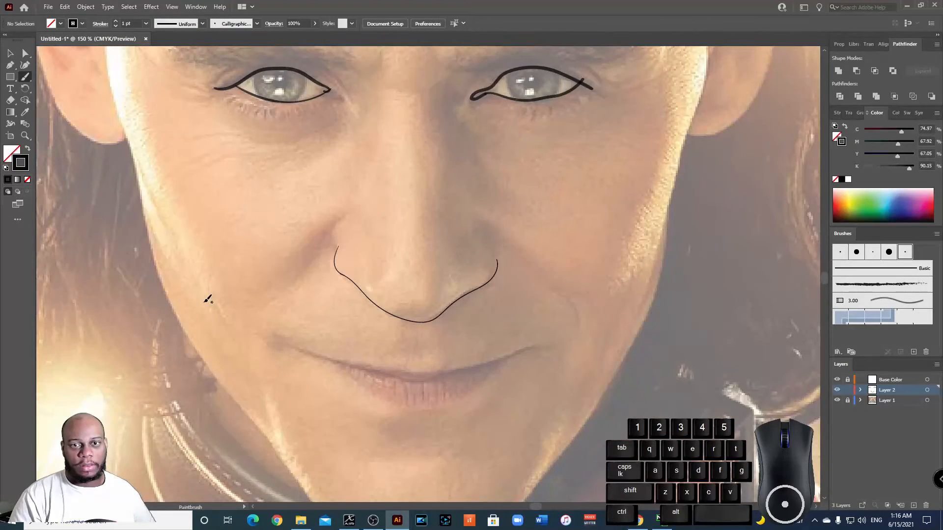
key(ctrl+plus)
key(ctrl+plus)
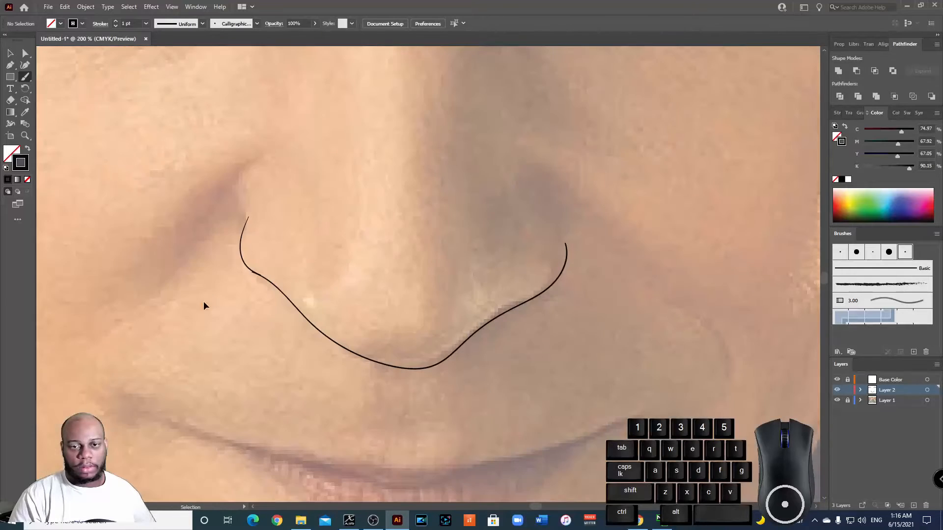
key(a)
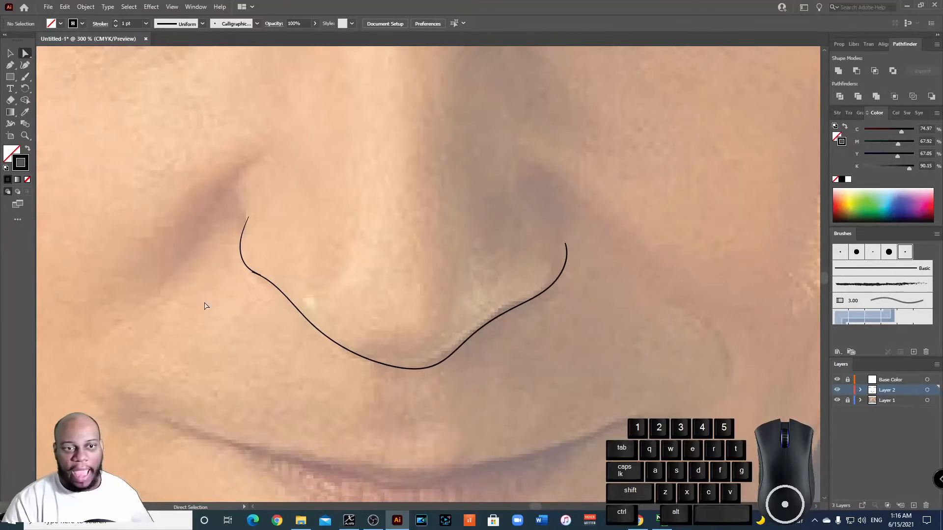
click(431, 368)
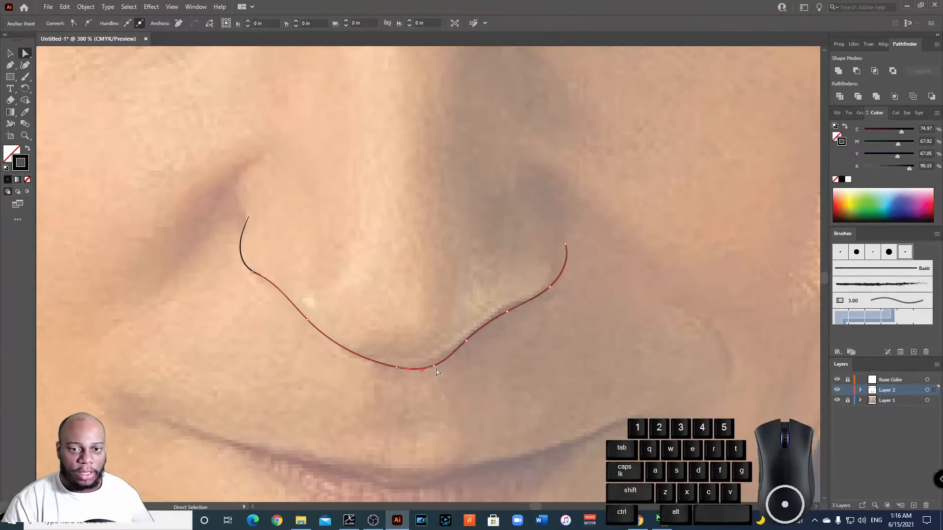
drag(432, 369, 448, 358)
click(471, 383)
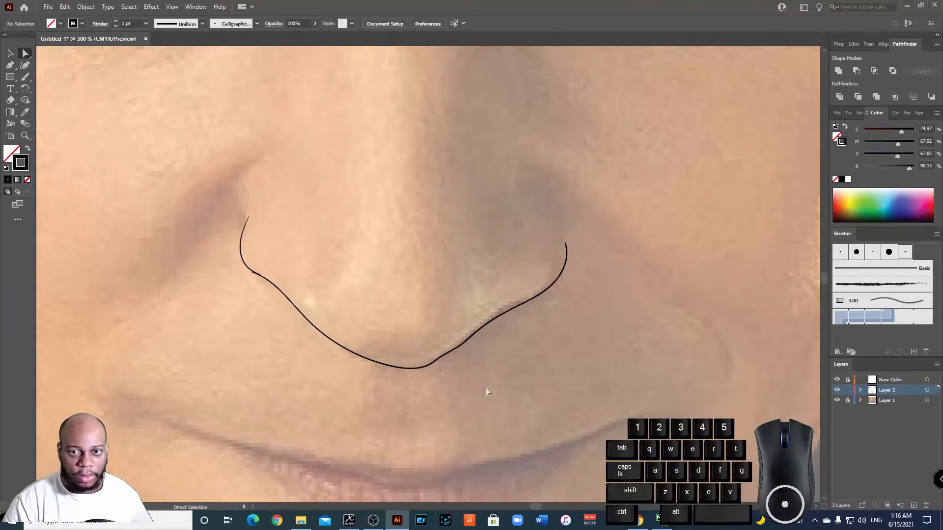
Step: Adjust the anchor points along the right nostril to fit the photo, moving the contour's end point up and inward
drag(513, 314, 554, 282)
click(535, 298)
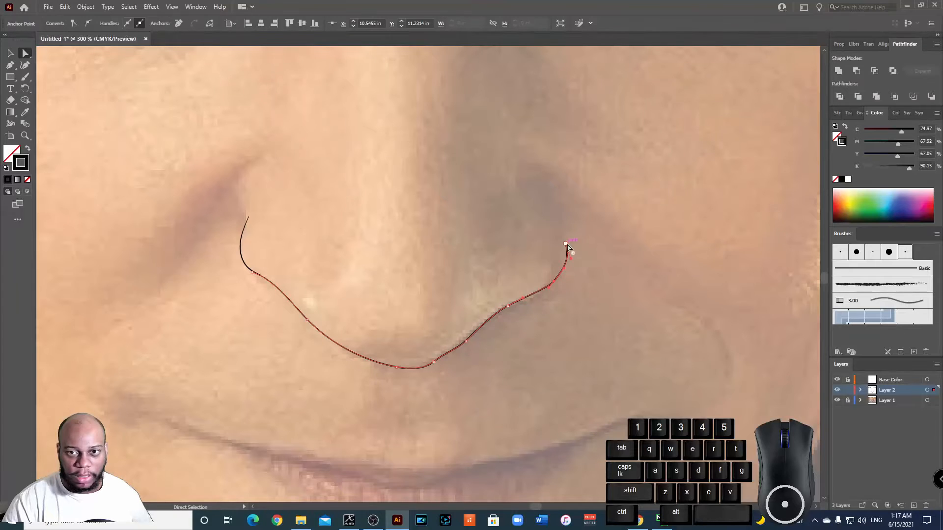
drag(567, 245, 560, 232)
click(638, 363)
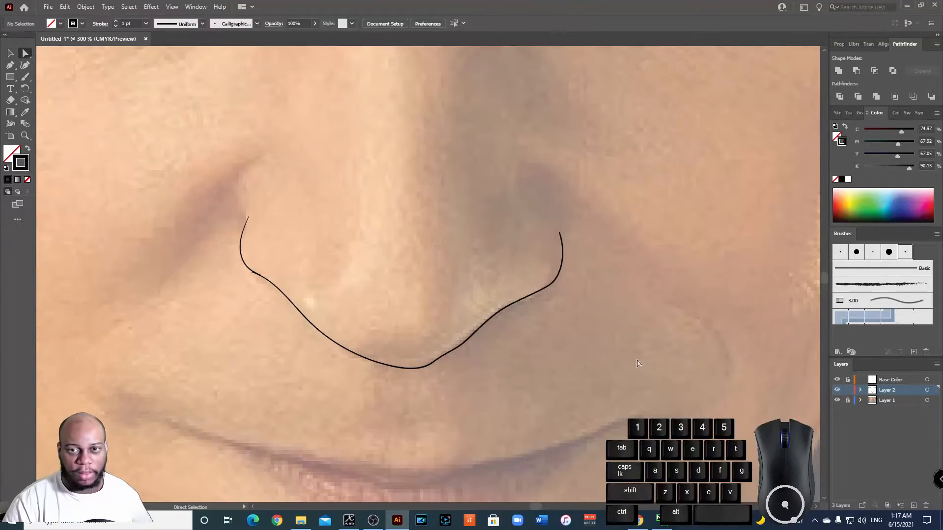
Step: Smooth the nose contour just right of the nose tip with Direct Selection, adjusting the curve at that anchor point slightly downward
click(430, 364)
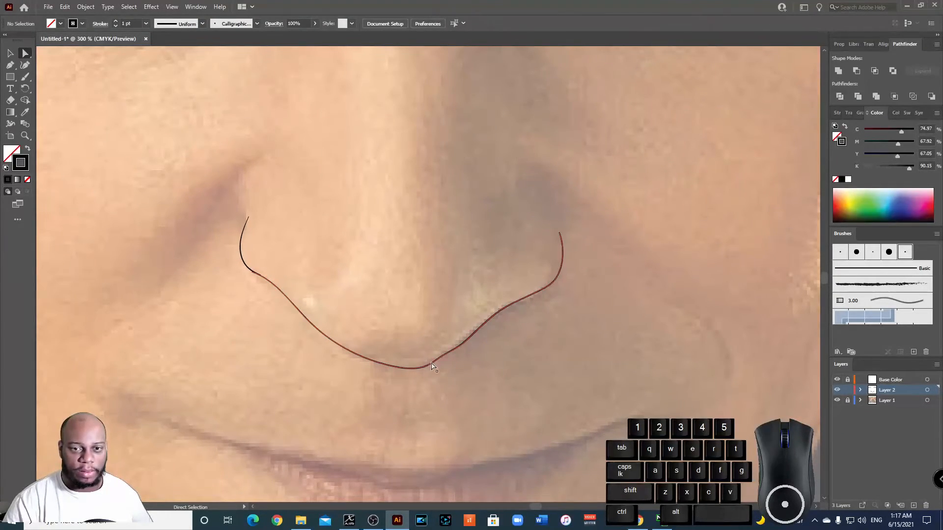
click(440, 364)
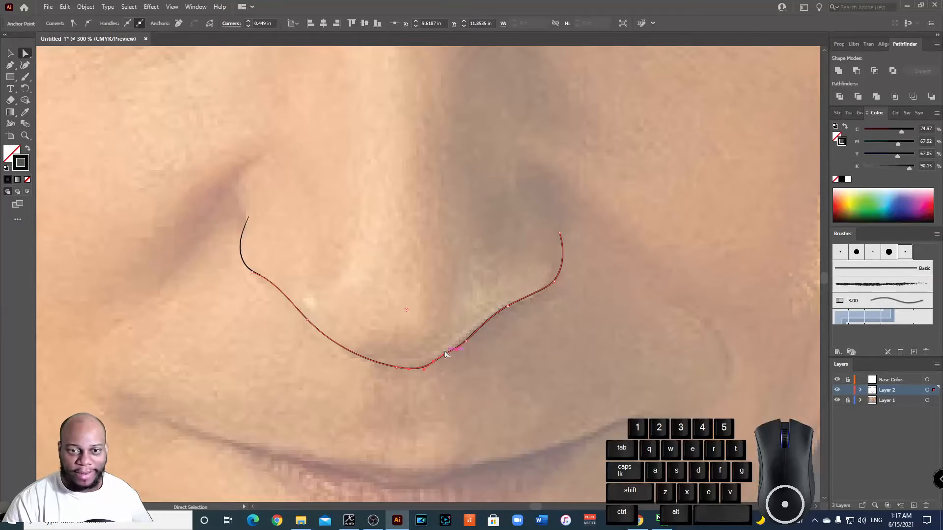
drag(446, 353, 447, 355)
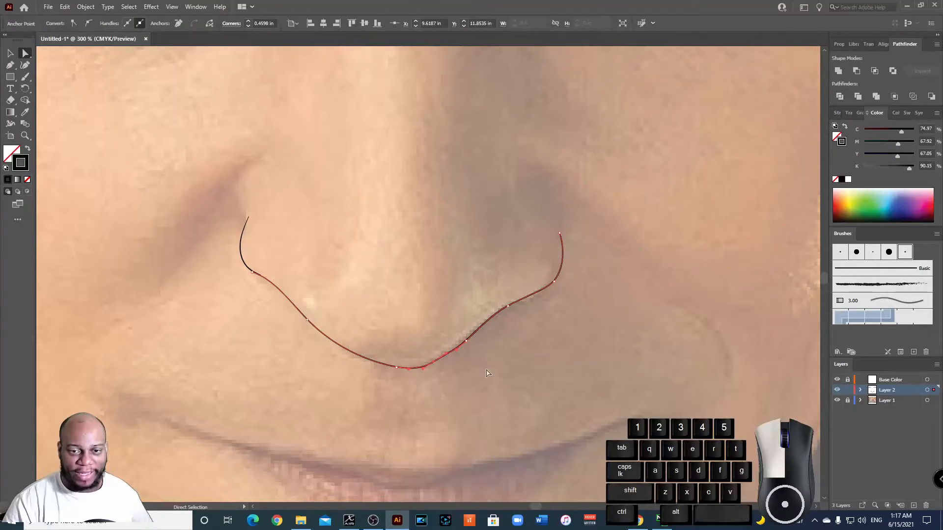
click(559, 378)
Step: Review the whole line art without the reference by hiding Layer 1 and Base Color, and show both layers again
scroll(570, 328, down, 1)
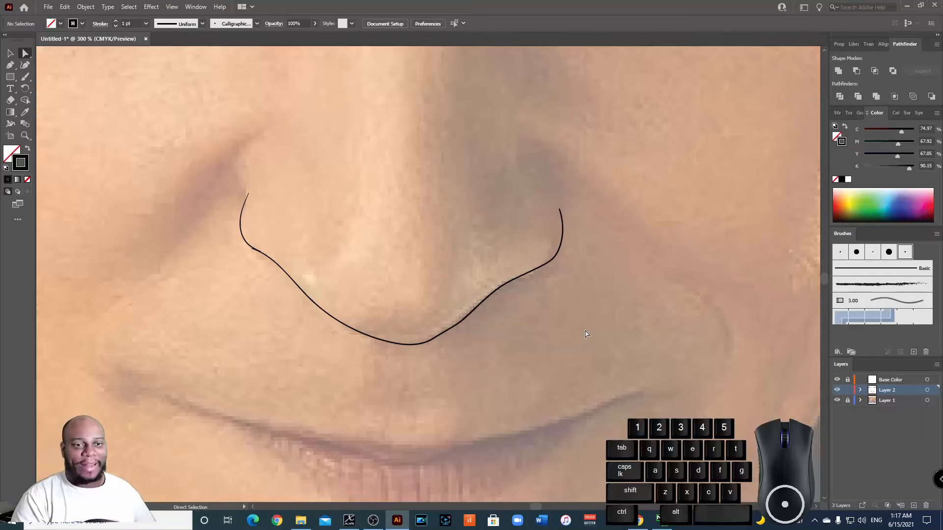
key(ctrl+minus)
key(ctrl+minus)
key(ctrl+minus)
key(ctrl+minus)
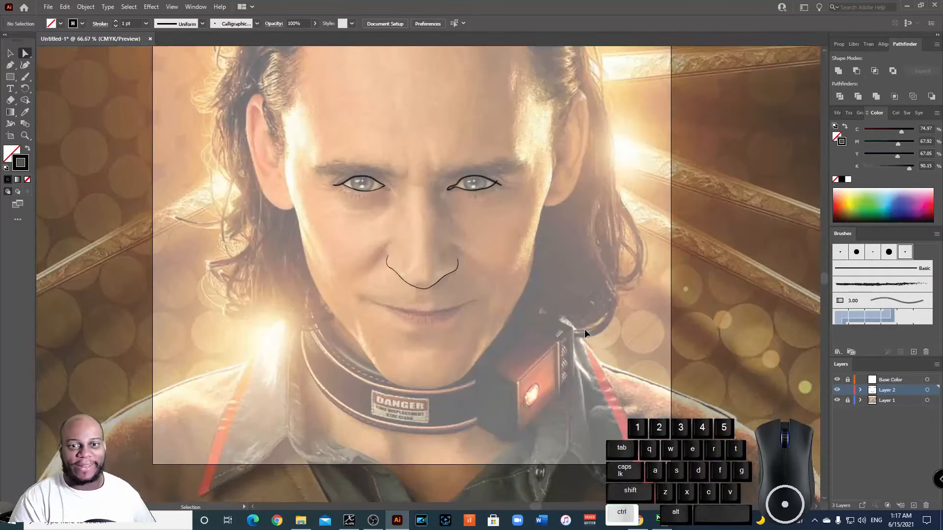
click(837, 400)
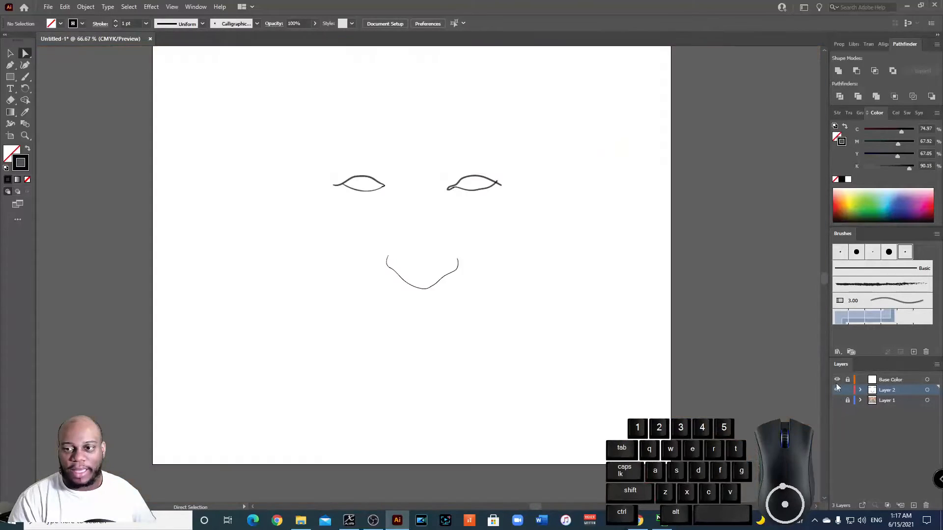
click(837, 380)
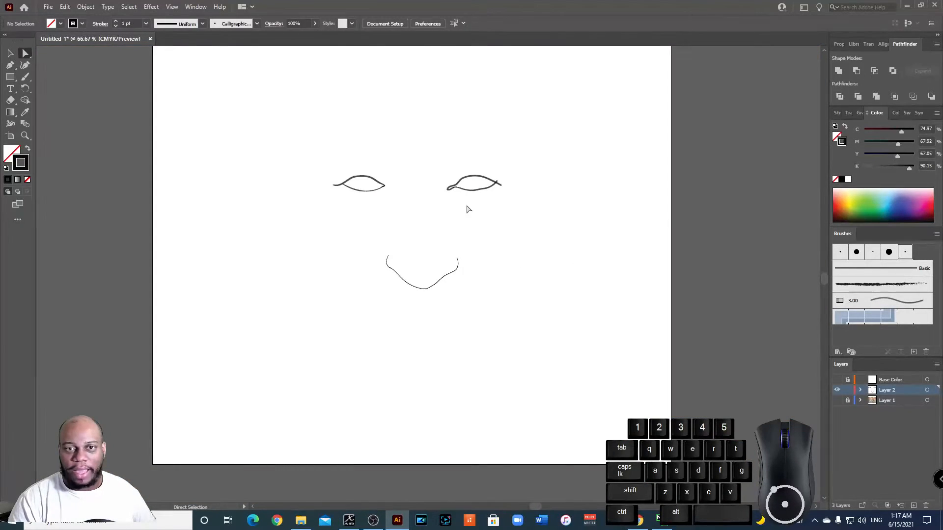
click(836, 379)
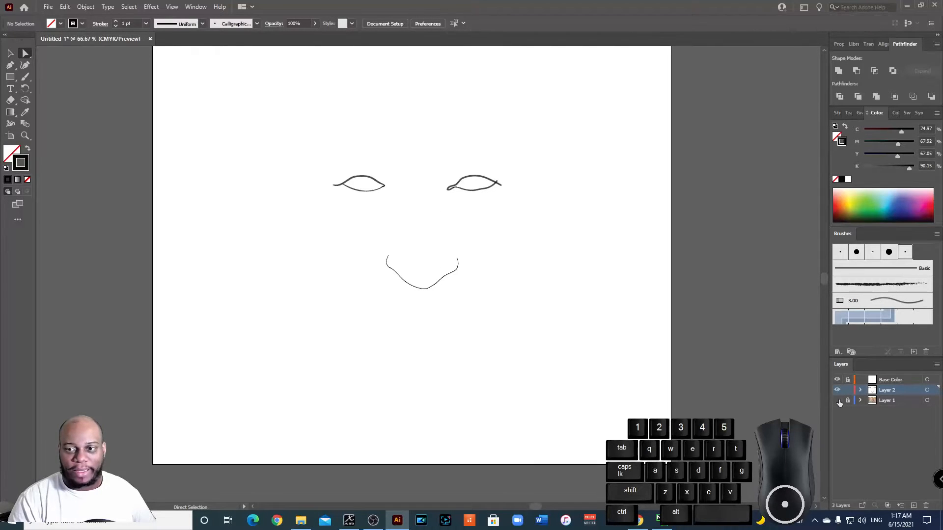
click(837, 401)
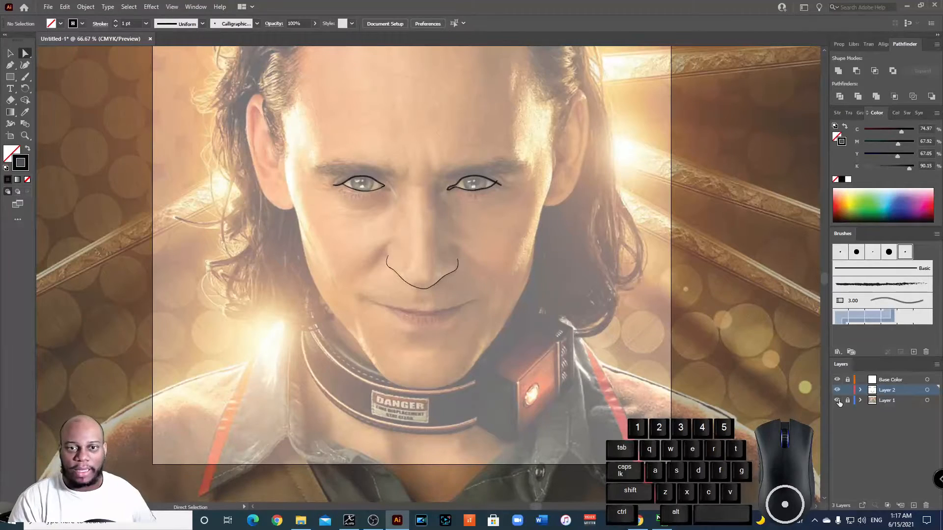
Step: Trace the upper lip's edge and the line between the lips with the Paintbrush, running from the left mouth corner to the right
key(ctrl+plus)
key(ctrl+plus)
key(ctrl+plus)
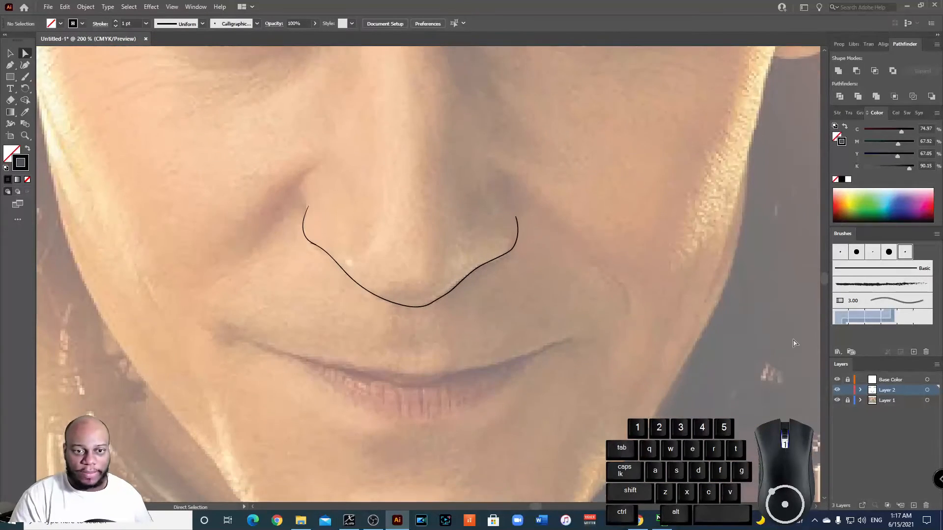
scroll(668, 281, down, 2)
key(b)
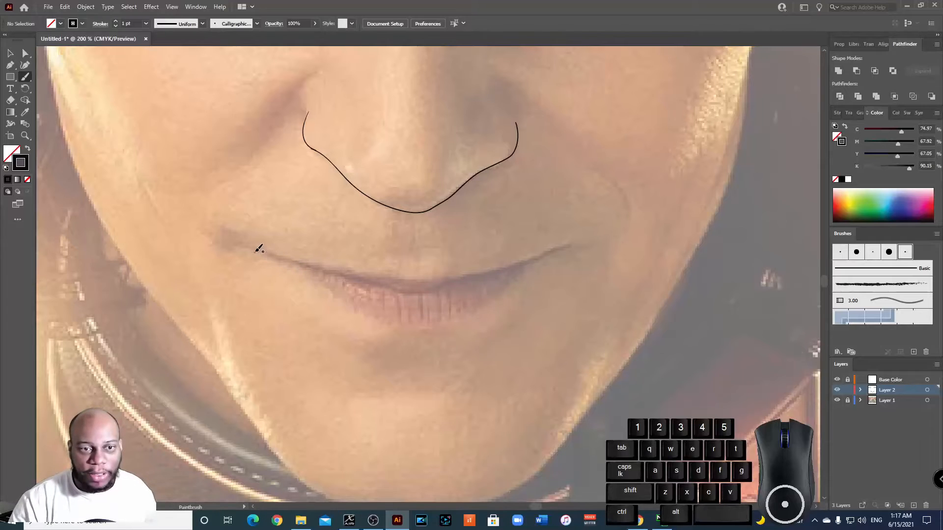
drag(254, 248, 256, 248)
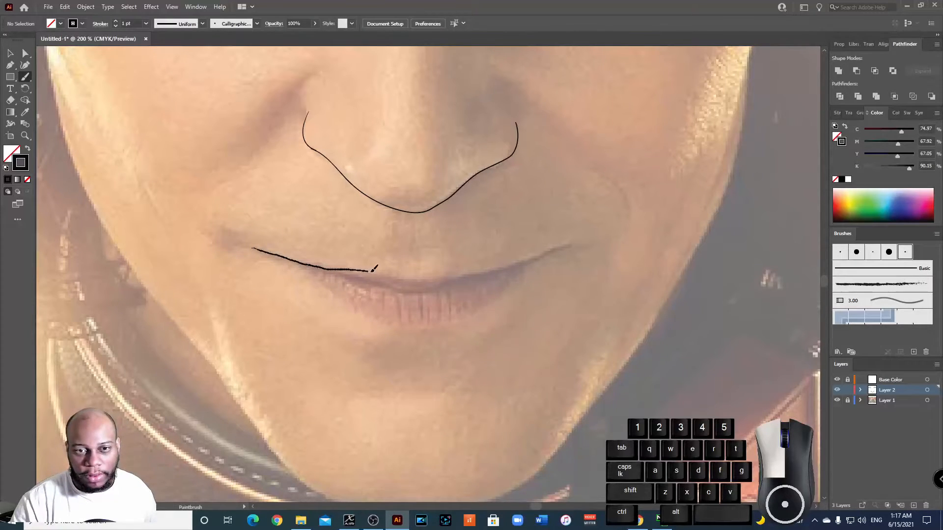
drag(407, 275, 570, 246)
key(ctrl+z)
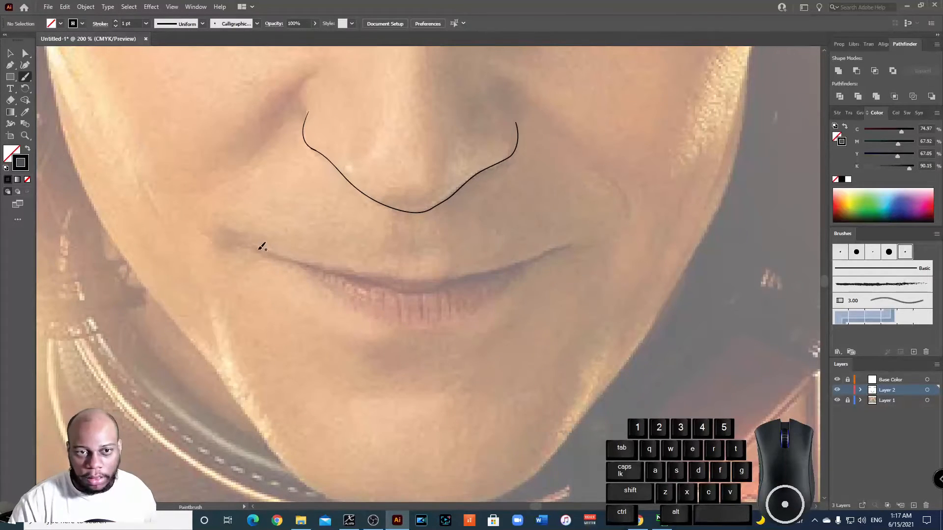
mouse_move(255, 248)
mouse_down()
mouse_move(371, 267)
mouse_move(565, 246)
mouse_up()
mouse_move(293, 261)
mouse_down()
mouse_move(437, 290)
mouse_move(512, 273)
mouse_move(343, 293)
mouse_move(428, 318)
mouse_up()
key(ctrl+z)
key(ctrl+equal)
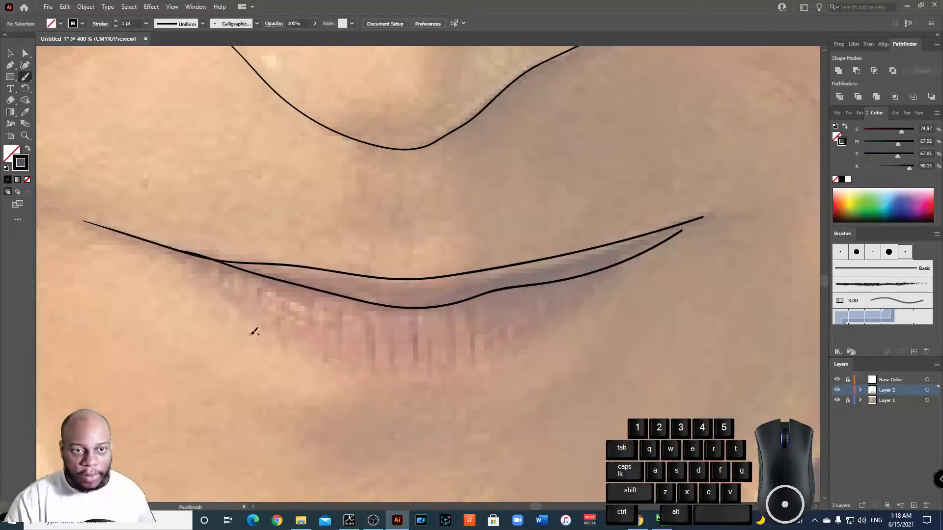
Step: Trace the lower lip's outline beneath the mouth line and add a short curved stroke at each mouth corner
mouse_move(148, 242)
mouse_down()
mouse_move(227, 294)
mouse_move(543, 337)
mouse_move(648, 248)
mouse_move(711, 221)
mouse_up()
drag(87, 216, 90, 227)
drag(706, 212, 712, 222)
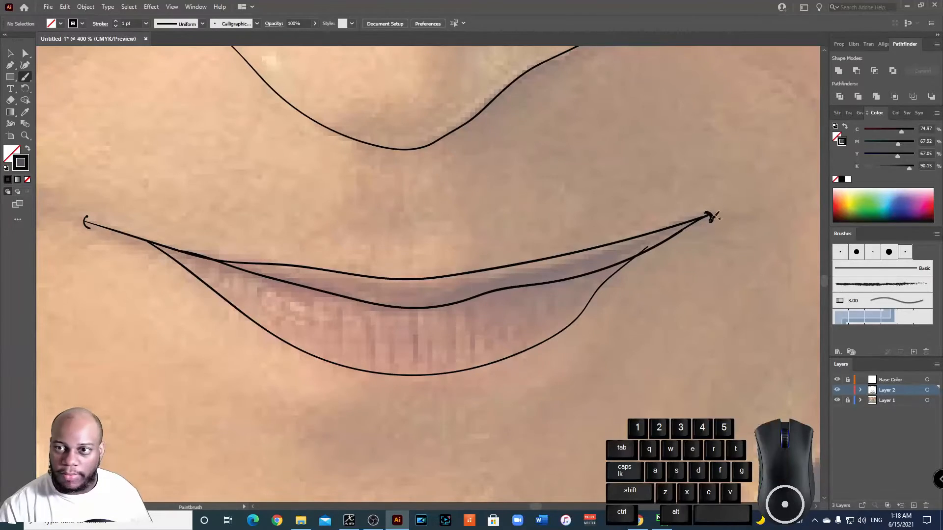
Step: Check the eyes, nose and mouth without the photo by hiding Layer 1, and show the layer again
key(a)
key(ctrl+1)
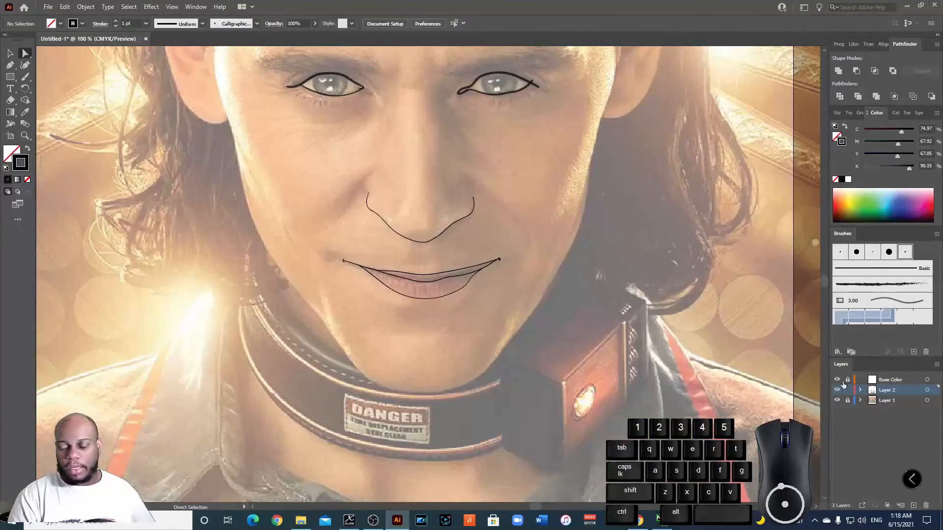
click(837, 400)
click(837, 400)
Step: Trace the left face contour with the Paintbrush from beside the ear down the cheek and jaw to the chin
key(ctrl+equal)
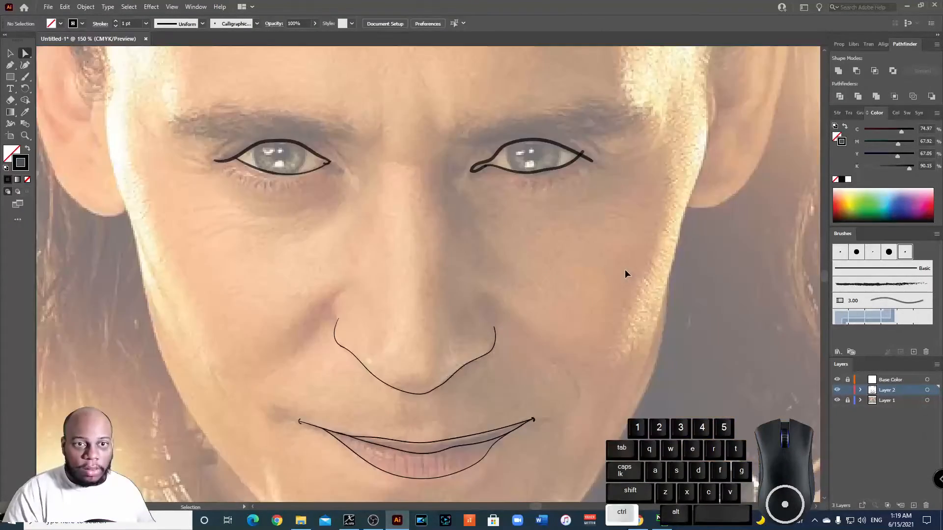
click(26, 78)
scroll(15, 287, up, 3)
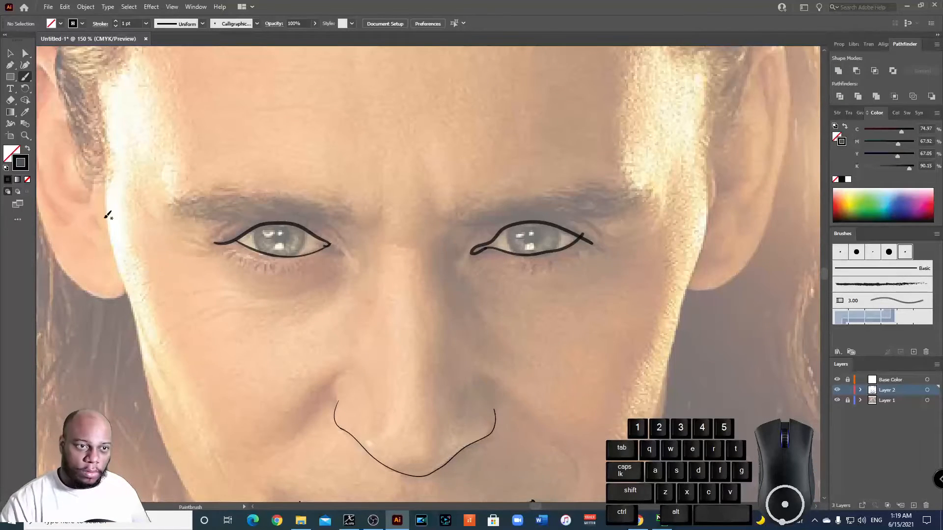
drag(103, 198, 172, 471)
scroll(173, 470, down, 5)
drag(168, 294, 312, 503)
Step: Trace the right face contour from the bottom of the chin up the jaw and cheek to the earlobe
scroll(312, 503, down, 4)
mouse_move(313, 387)
mouse_down()
mouse_move(491, 407)
mouse_move(559, 332)
mouse_up()
key(ctrl+z)
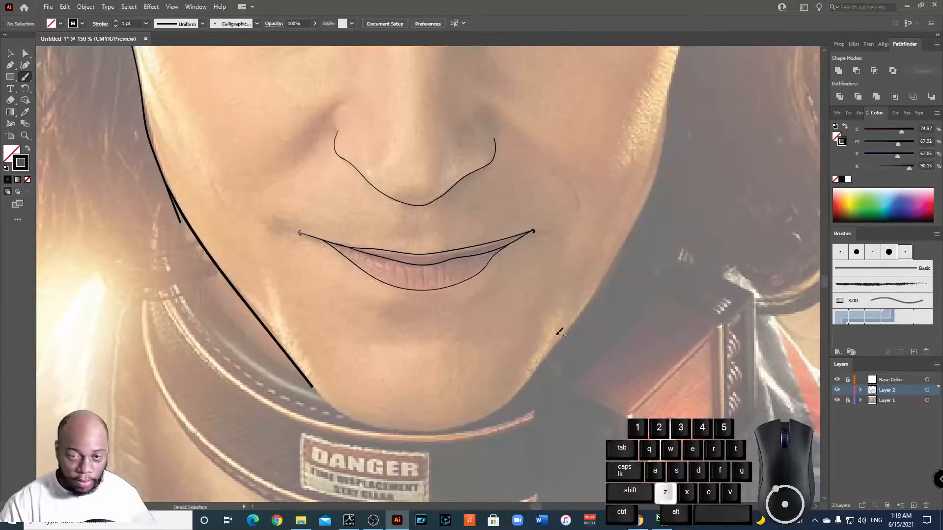
mouse_move(457, 428)
mouse_down()
mouse_move(545, 367)
mouse_move(660, 173)
mouse_up()
scroll(545, 340, up, 4)
drag(688, 133, 664, 274)
Step: Outline both earlobes and extend the right face contour upward alongside the ear
drag(688, 138, 769, 72)
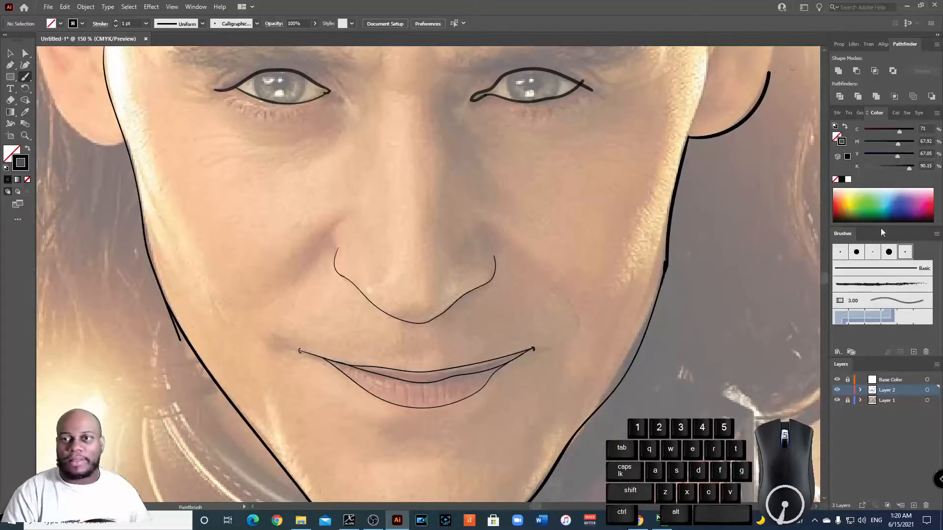
scroll(687, 289, up, 5)
drag(688, 292, 705, 231)
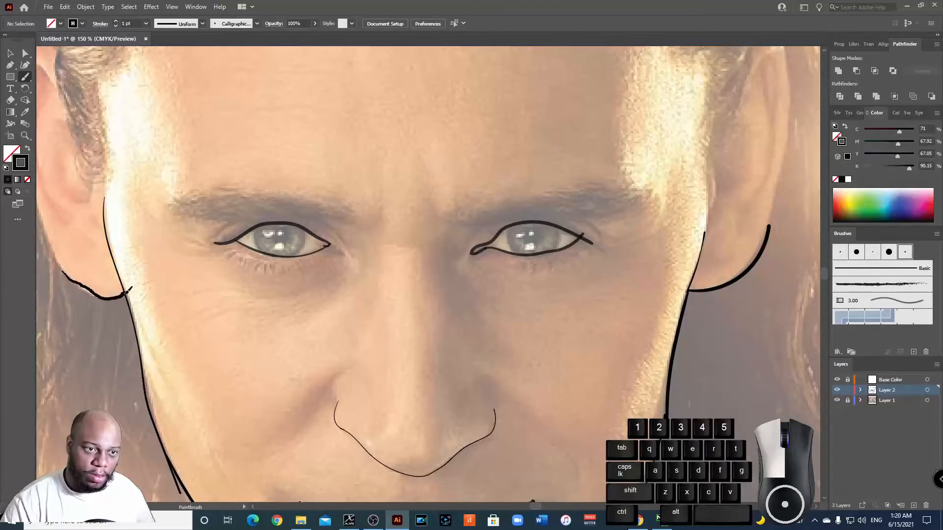
Step: Complete the right ear by tracing its outer rim and drawing the inner fold lines
key(ctrl+minus)
mouse_move(656, 189)
mouse_down()
mouse_move(674, 222)
mouse_move(653, 327)
mouse_up()
drag(641, 230, 661, 248)
mouse_move(657, 214)
mouse_down()
mouse_move(658, 243)
mouse_move(634, 312)
mouse_up()
mouse_move(653, 273)
mouse_down()
mouse_move(635, 319)
mouse_move(640, 290)
mouse_up()
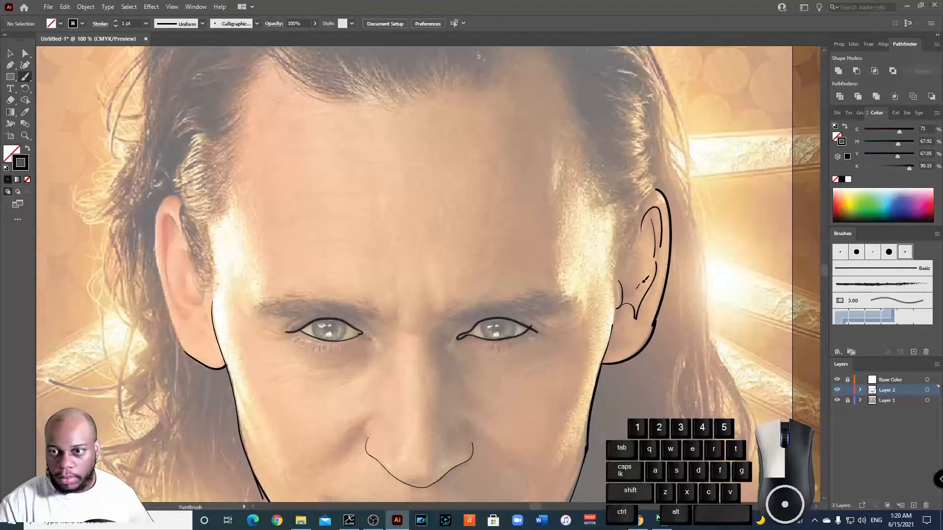
Step: Complete the left ear by tracing its outer rim and drawing the inner folds and small detail strokes
mouse_move(187, 254)
mouse_down()
mouse_move(181, 271)
mouse_move(199, 305)
mouse_up()
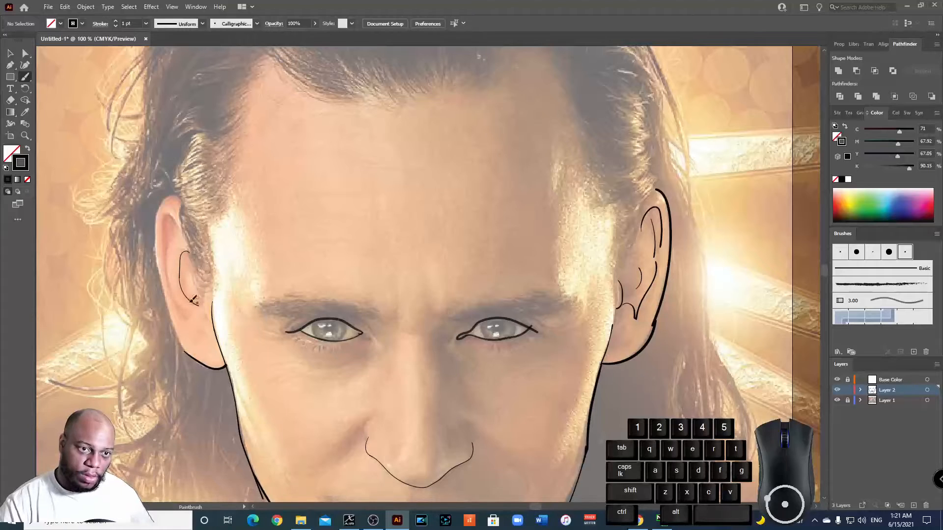
mouse_move(178, 225)
mouse_down()
mouse_move(160, 222)
mouse_move(188, 325)
mouse_up()
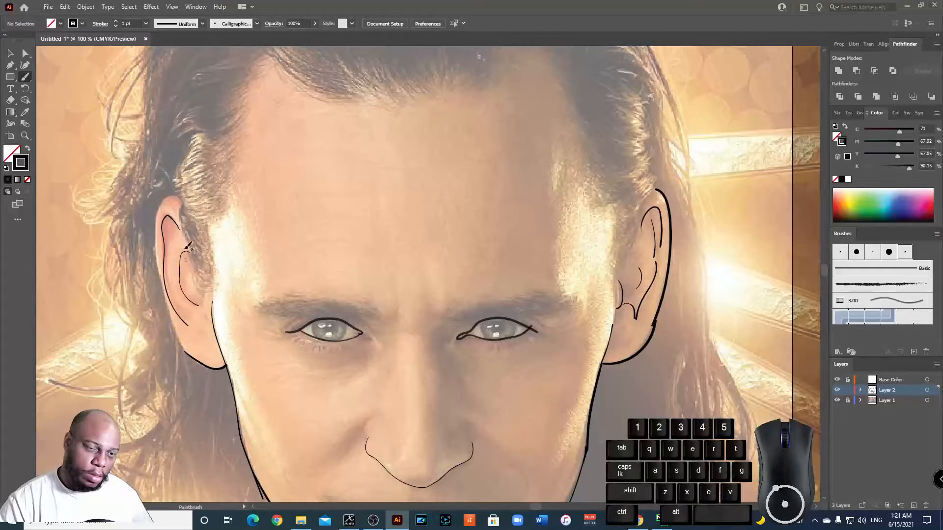
mouse_move(180, 196)
mouse_down()
mouse_move(155, 244)
mouse_move(168, 313)
mouse_move(189, 354)
mouse_up()
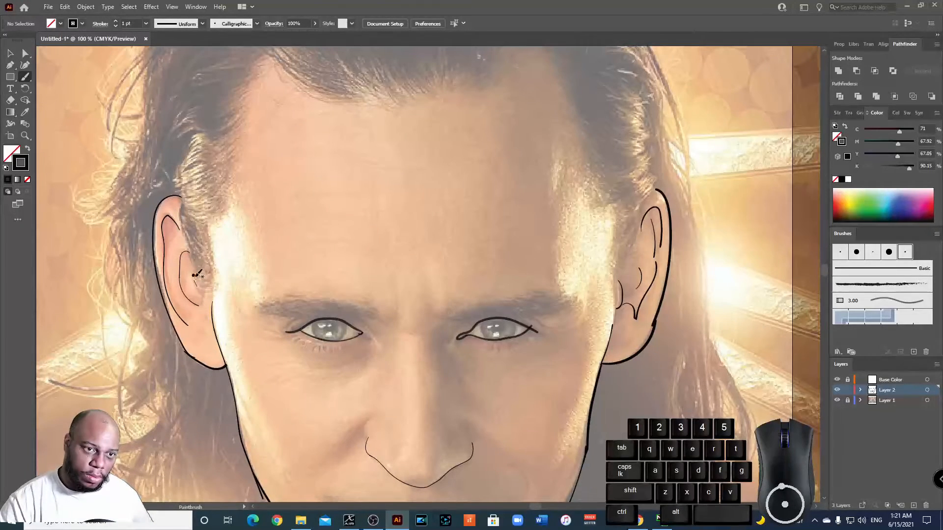
key(ctrl)
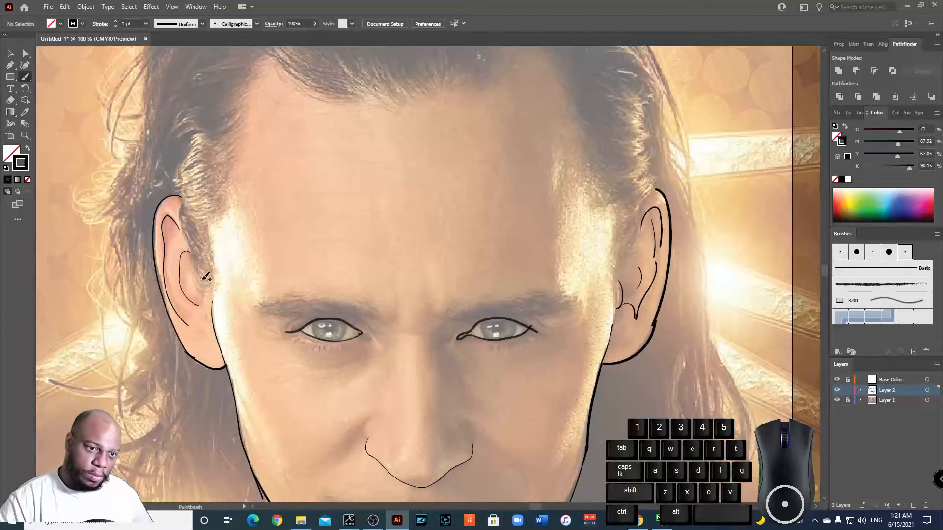
drag(202, 278, 203, 298)
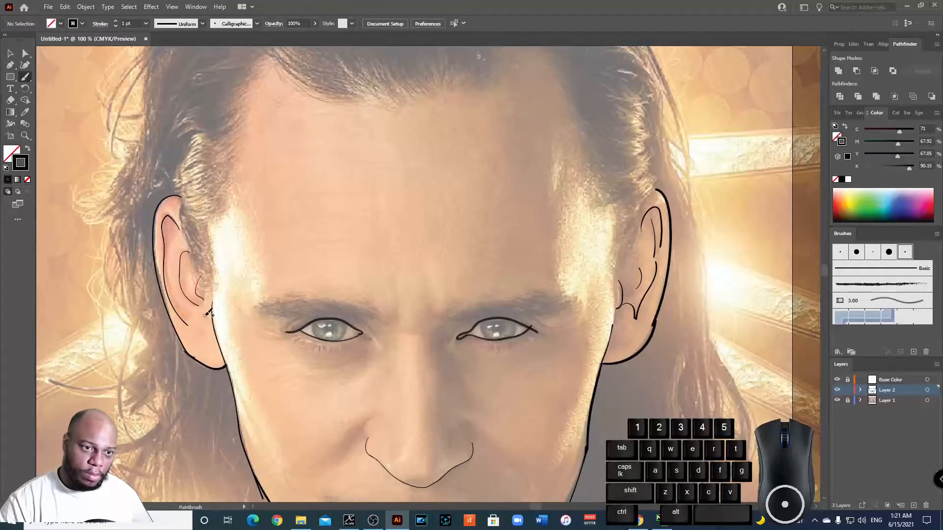
drag(207, 317, 203, 335)
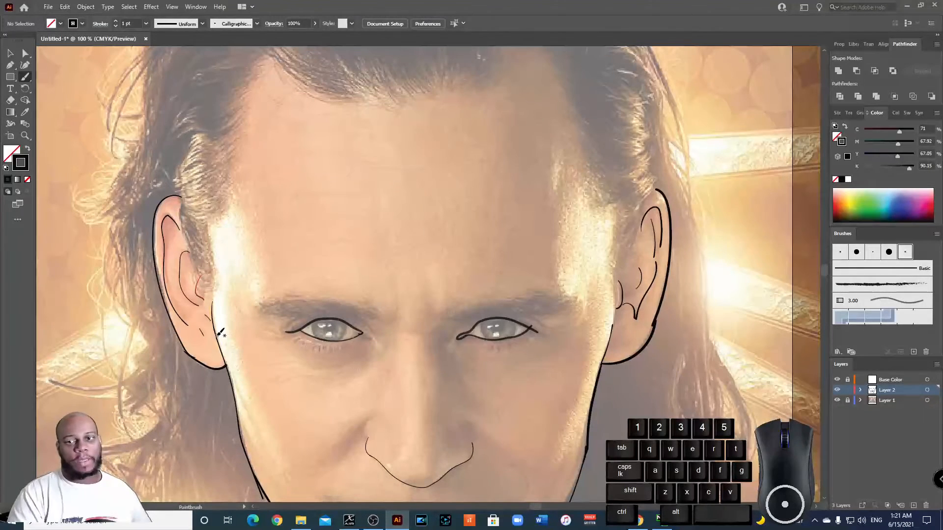
Step: Check the face and ear outlines at reduced zoom by hiding Layer 1, and show the reference photo again
key(ctrl+minus)
key(ctrl+minus)
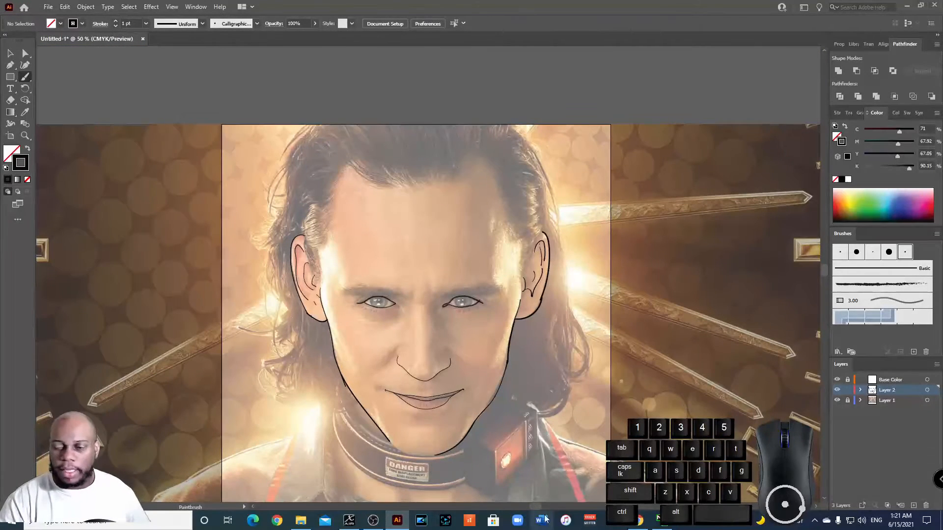
click(836, 401)
click(836, 400)
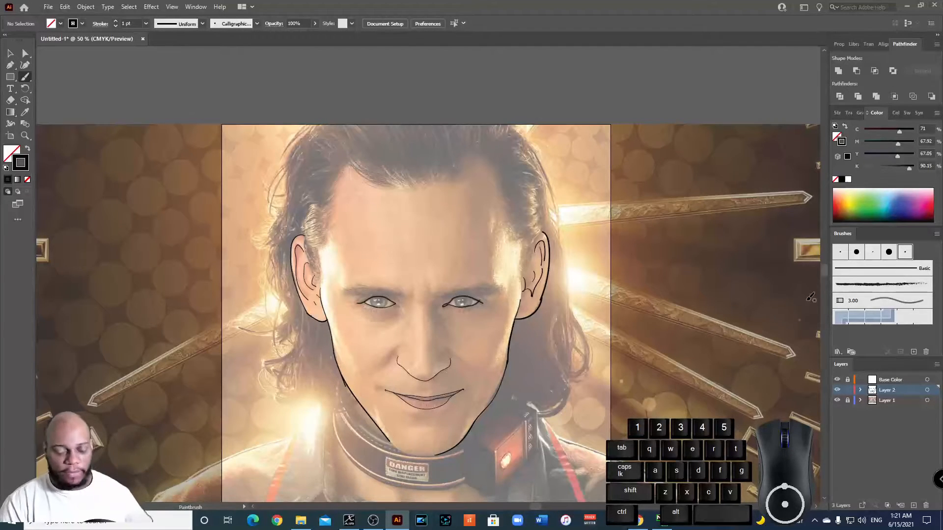
Step: Trace the chin's lower curve from the open end of the left jaw line to the right jaw line
key(ctrl+1)
scroll(379, 294, down, 1)
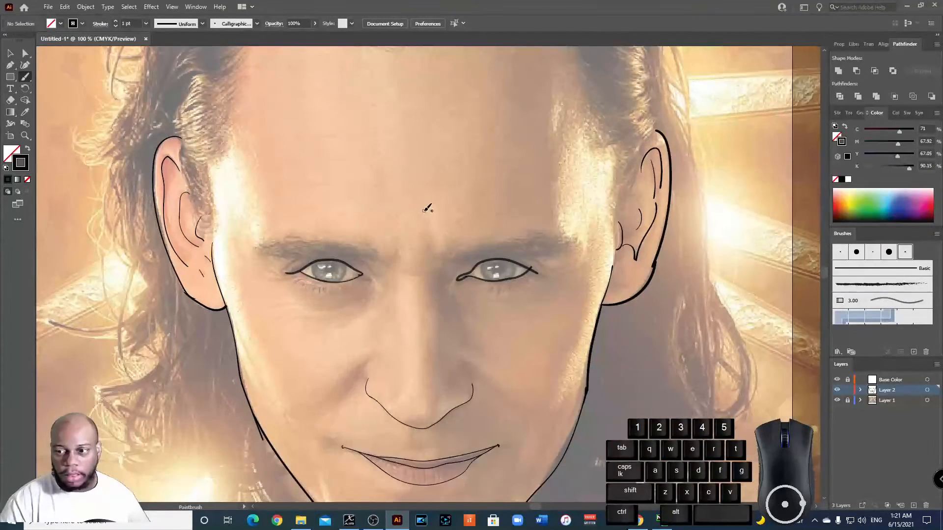
key(ctrl+equal)
scroll(396, 192, down, 6)
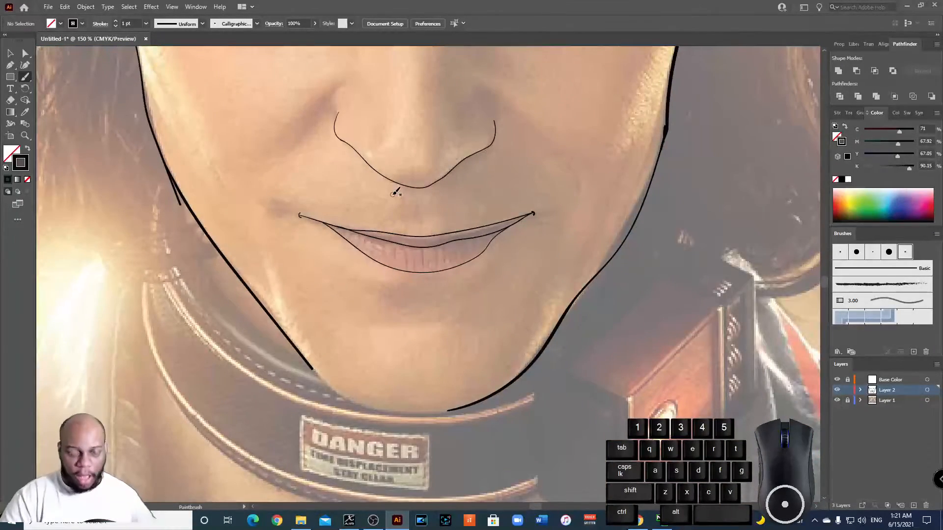
key(ctrl+equal)
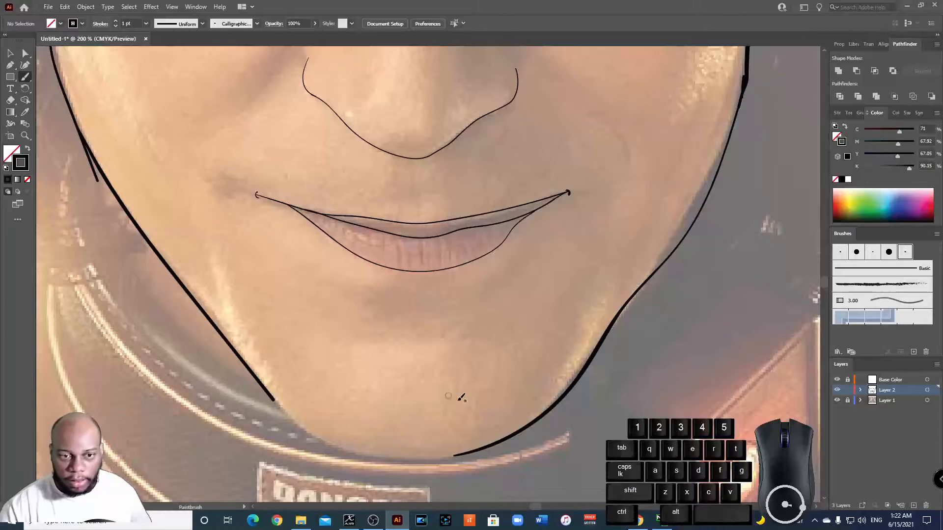
scroll(436, 410, down, 3)
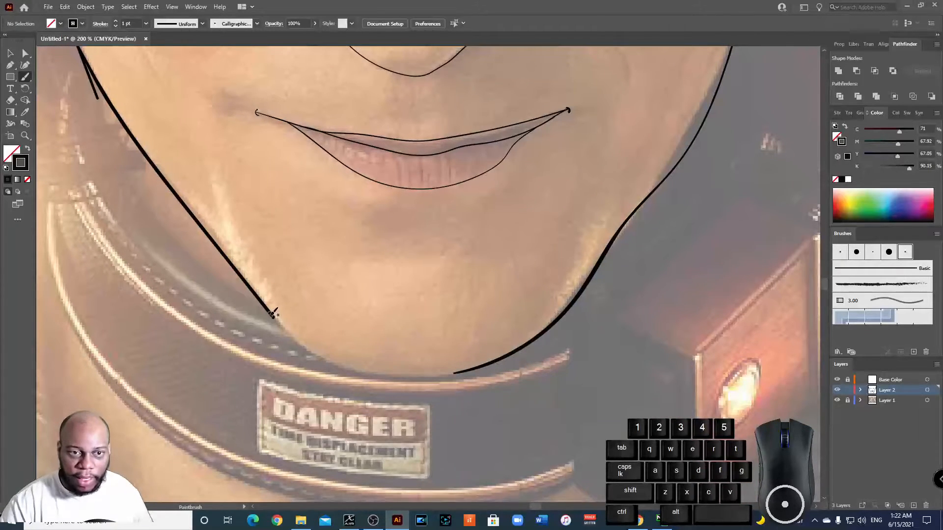
drag(272, 314, 285, 331)
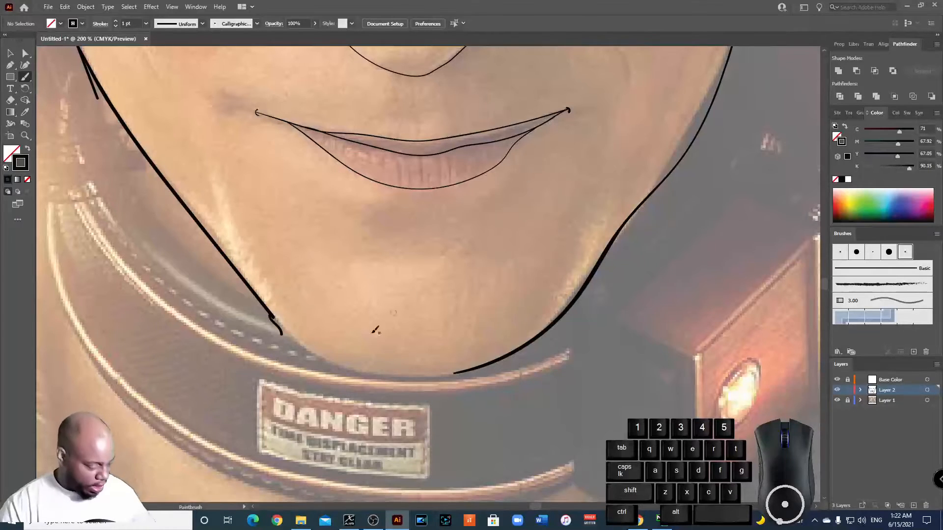
key(ctrl+z)
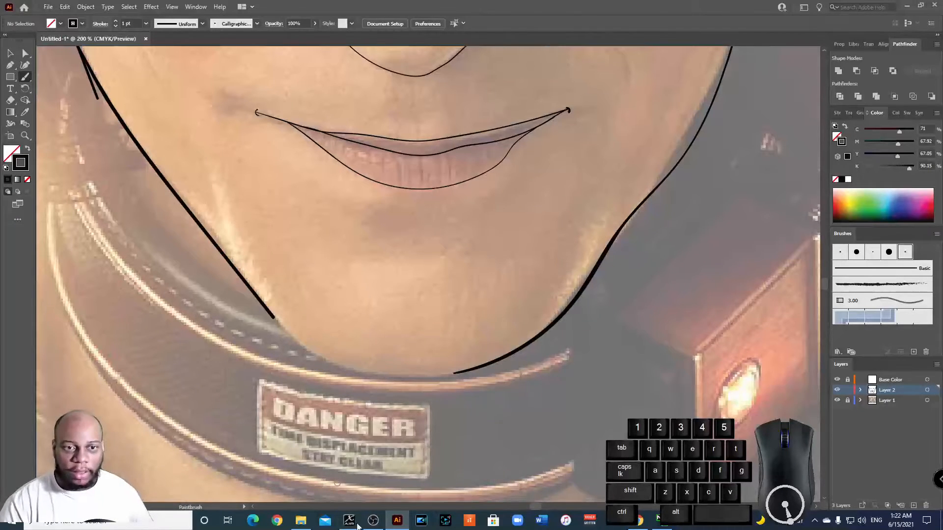
scroll(314, 363, down, 3)
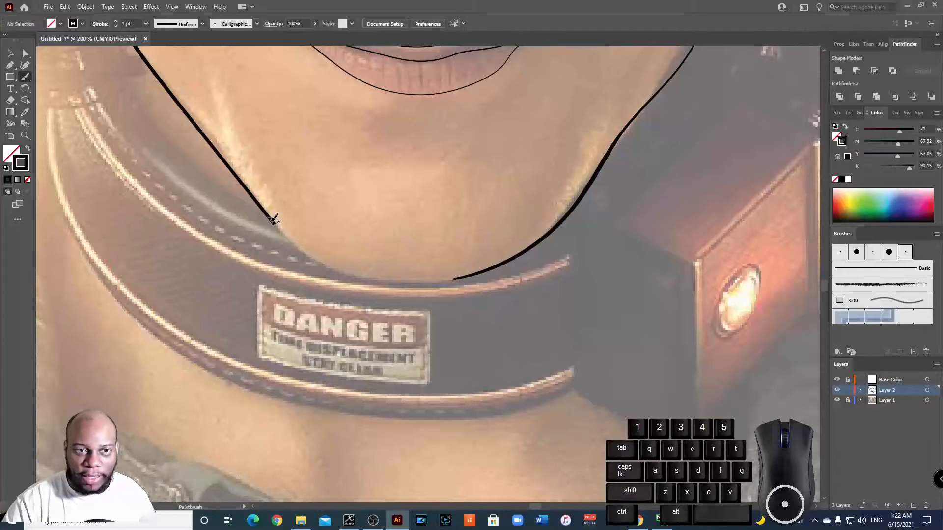
mouse_move(272, 221)
mouse_down()
mouse_move(317, 257)
mouse_move(361, 275)
mouse_move(475, 272)
mouse_up()
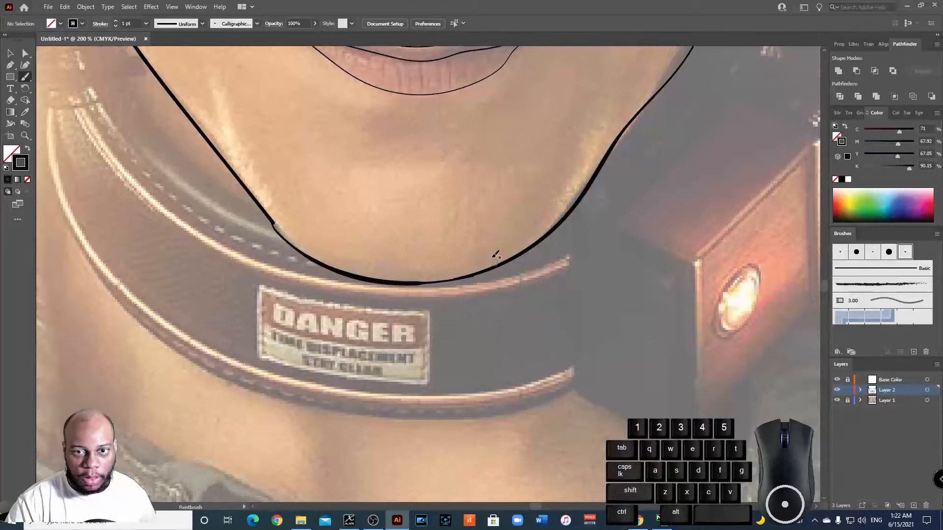
Step: Thicken the joint between the left jaw line and the chin curve with short overlapping strokes
mouse_move(273, 216)
mouse_down()
mouse_move(286, 240)
mouse_move(276, 219)
mouse_up()
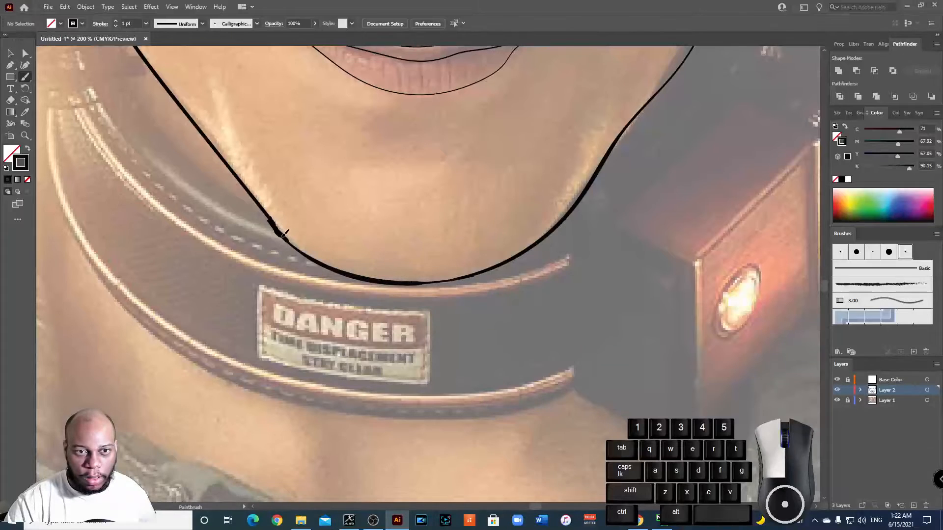
mouse_move(307, 249)
mouse_down()
mouse_move(275, 216)
mouse_move(280, 223)
mouse_up()
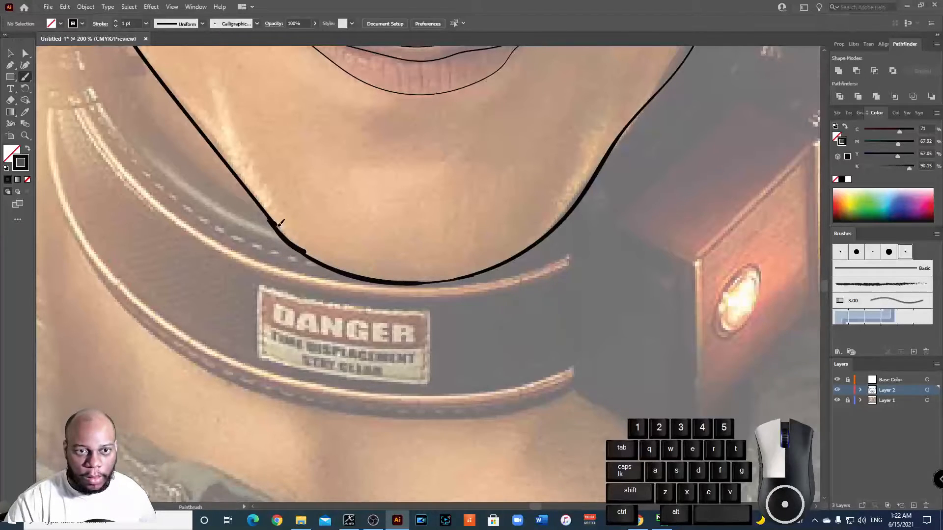
drag(318, 256, 322, 259)
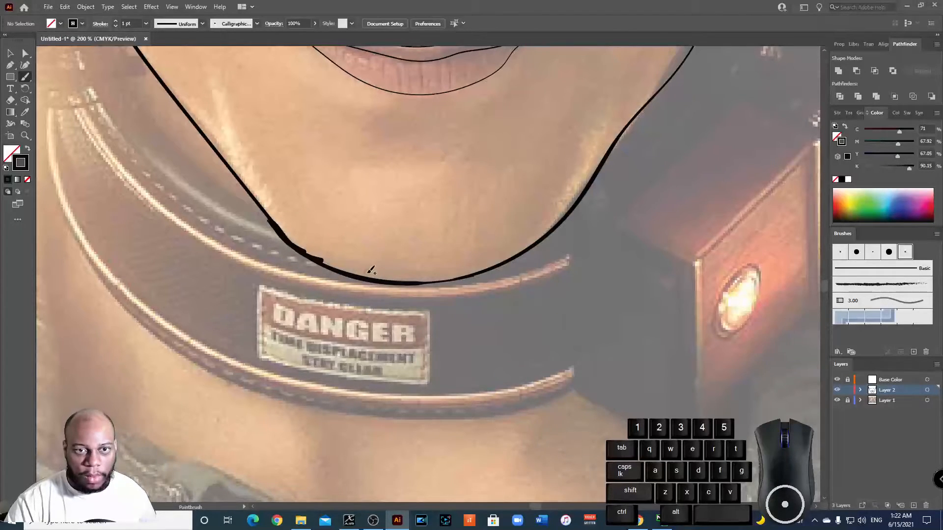
Step: Draw the top of the head as one continuous arc from the left ear over the hair to the right ear
key(ctrl+minus)
key(ctrl+minus)
key(ctrl+minus)
key(ctrl+minus)
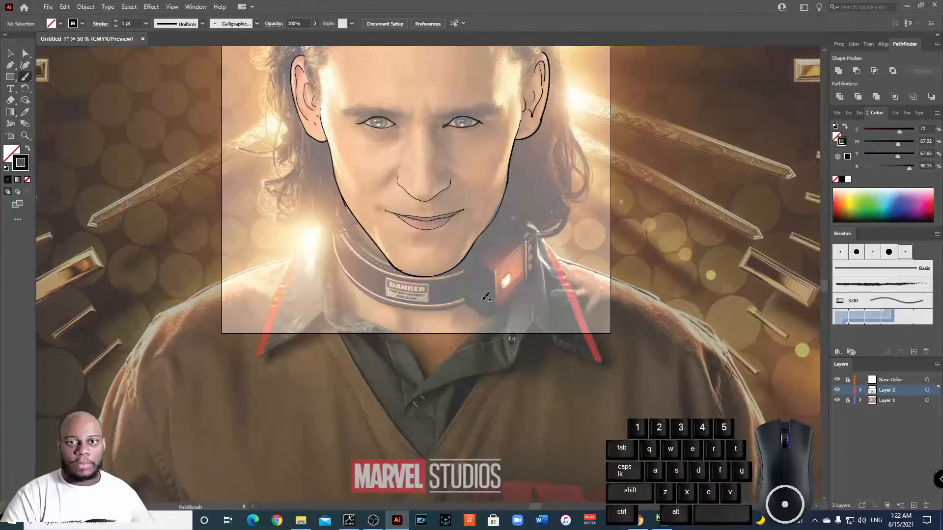
scroll(485, 296, up, 5)
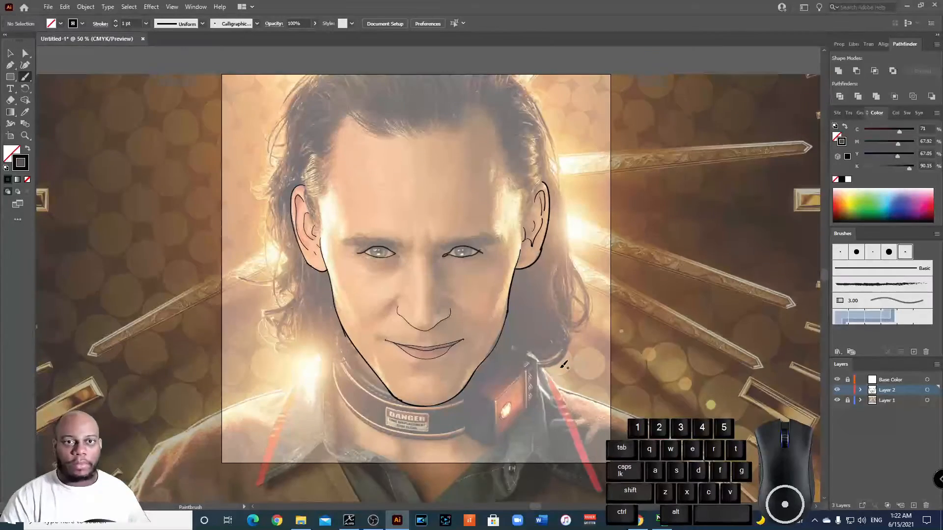
scroll(564, 365, up, 2)
scroll(591, 239, up, 2)
key(ctrl+plus)
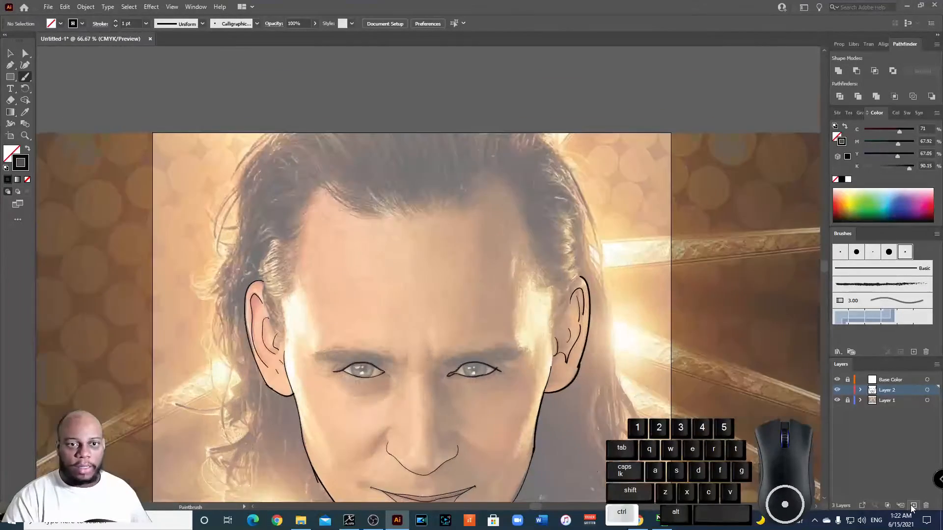
key(ctrl+plus)
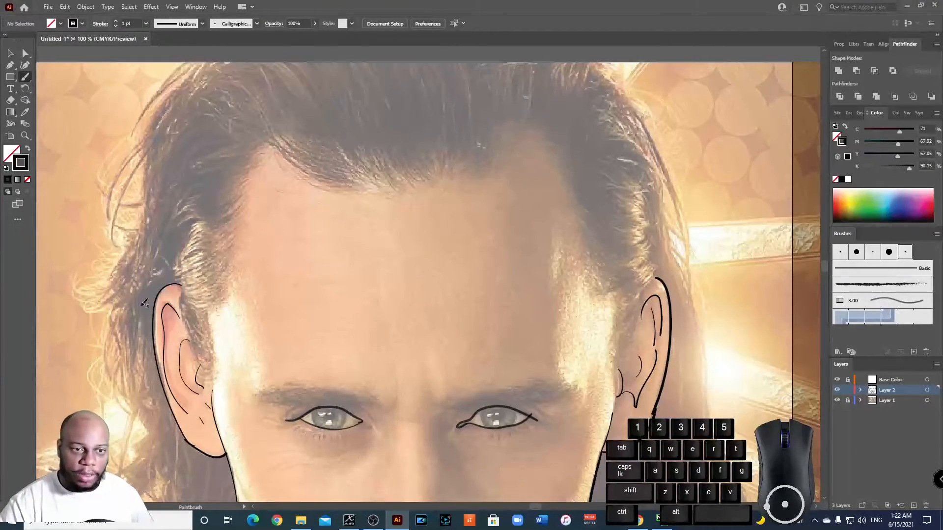
mouse_move(181, 284)
mouse_down()
mouse_move(202, 194)
mouse_move(251, 134)
mouse_move(333, 102)
mouse_move(442, 91)
mouse_move(522, 107)
mouse_move(555, 130)
mouse_move(593, 175)
mouse_move(631, 247)
mouse_move(631, 267)
mouse_move(662, 282)
mouse_up()
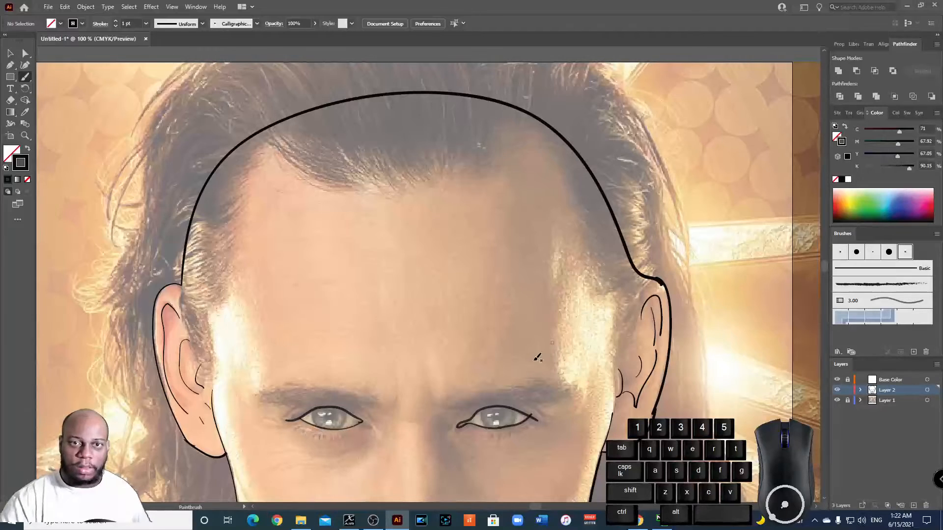
Step: Check the full head outline by hiding and showing Layer 2 and Layer 1 in turn
key(ctrl+minus)
key(ctrl+minus)
key(ctrl+minus)
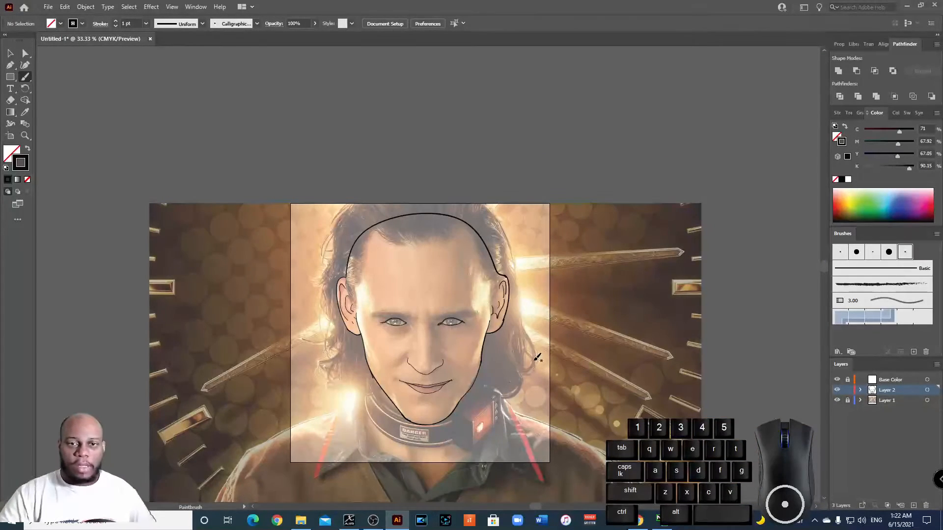
click(837, 390)
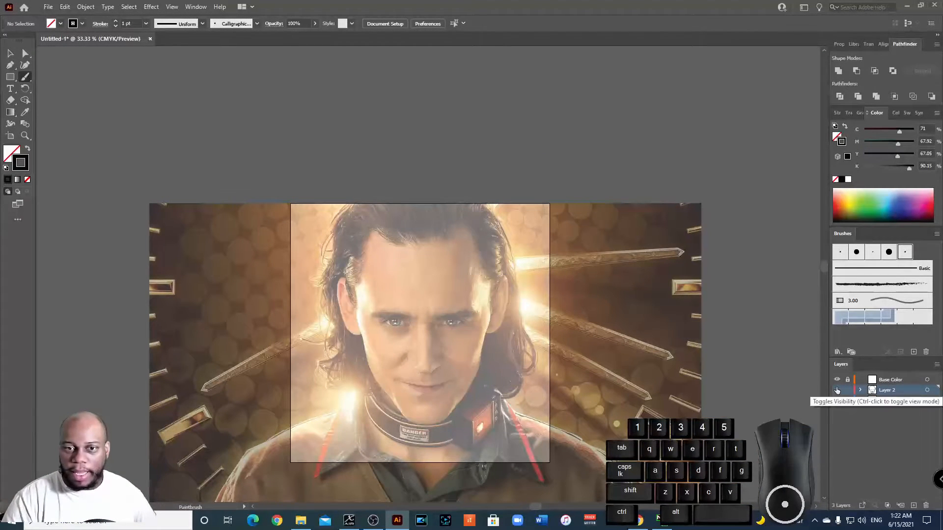
click(836, 390)
click(836, 400)
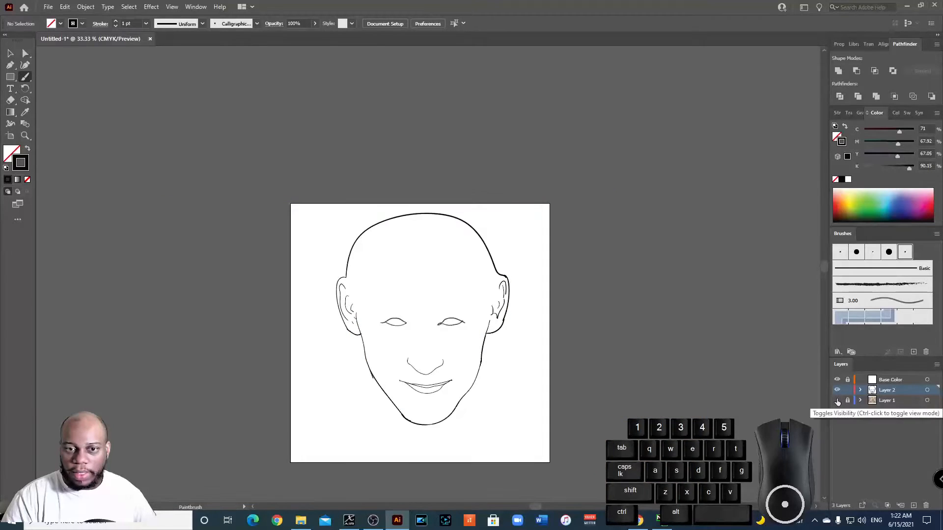
click(837, 401)
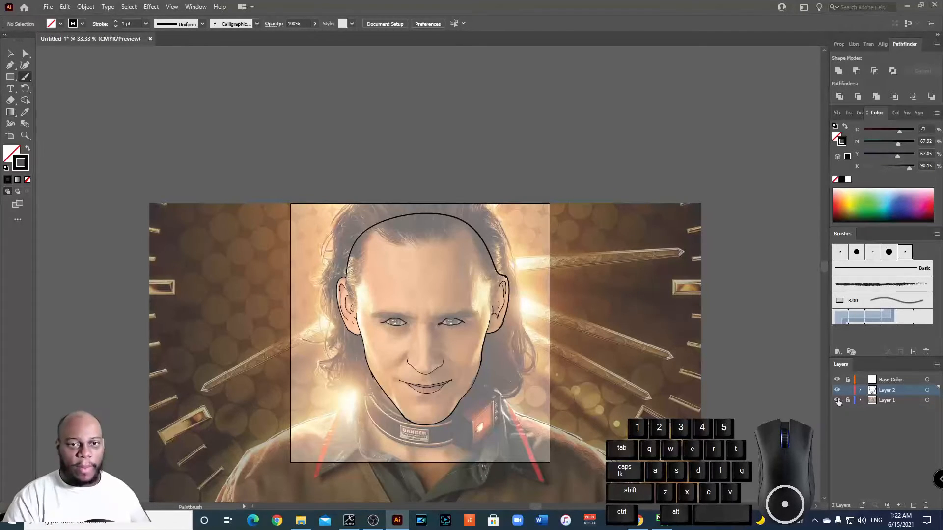
Step: Draw the left sideburn with jagged edges and the temple hair above it as Pencil shapes with black fill and no stroke
key(ctrl+plus)
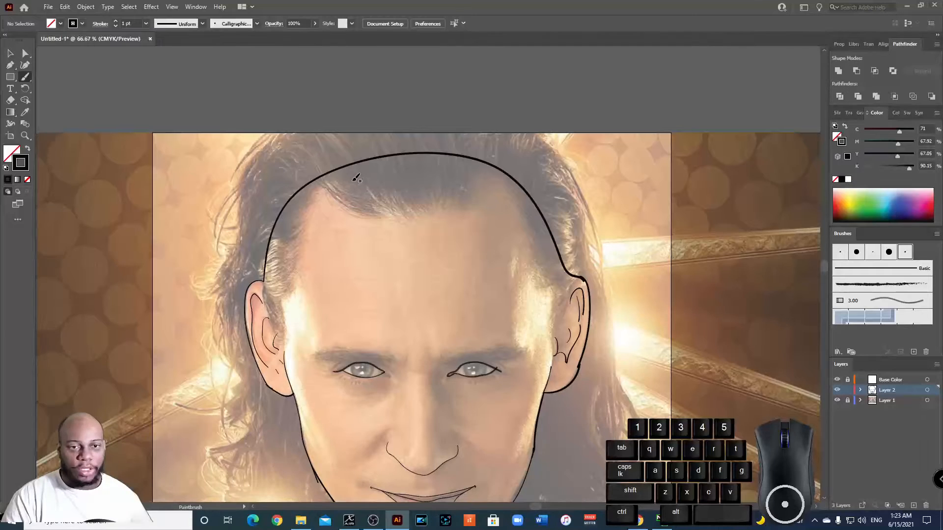
key(shift)
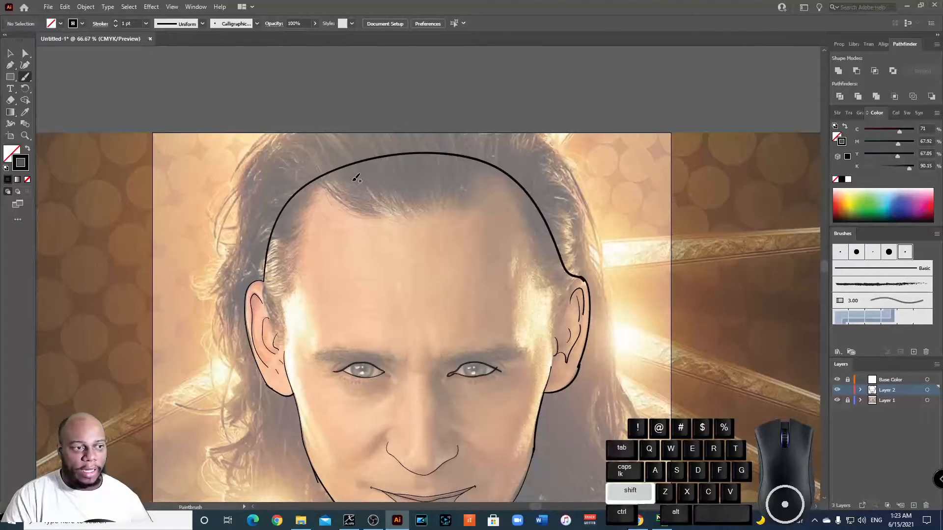
key(shift+x)
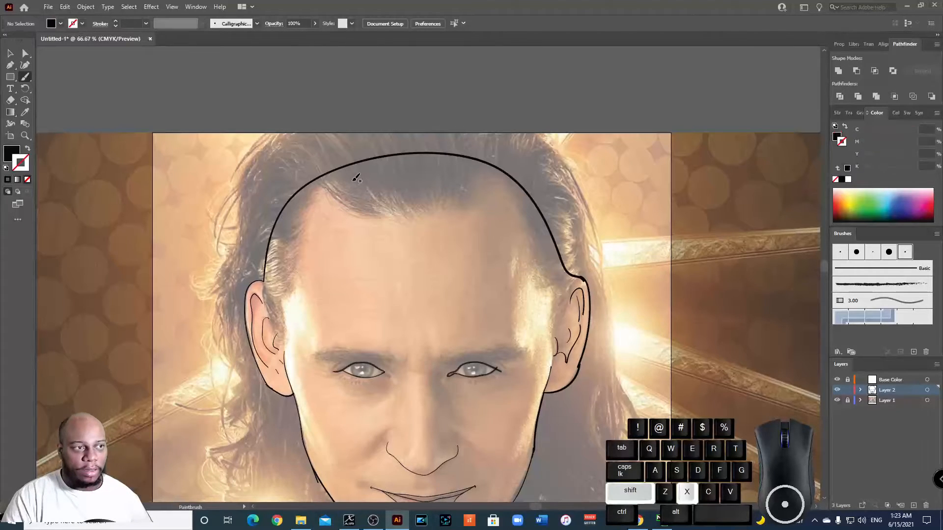
click(10, 155)
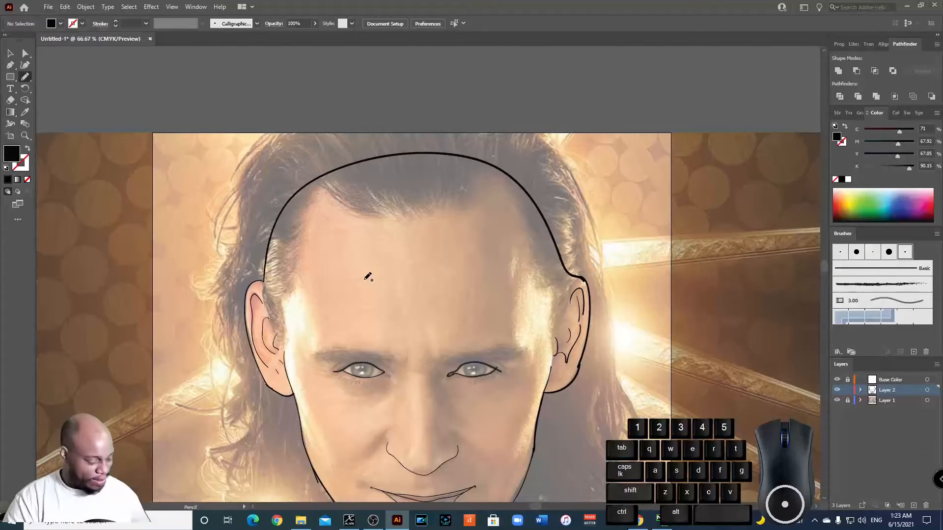
key(ctrl+equal)
key(ctrl+equal)
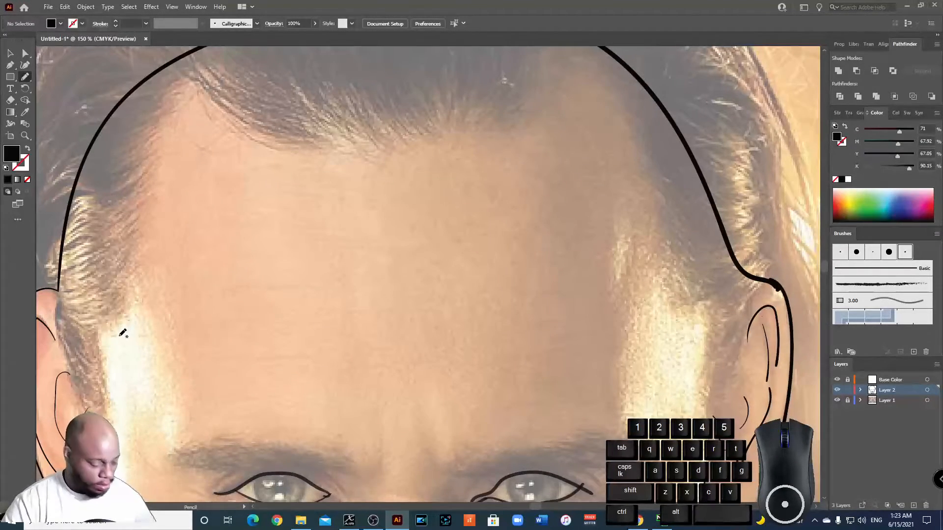
key(b)
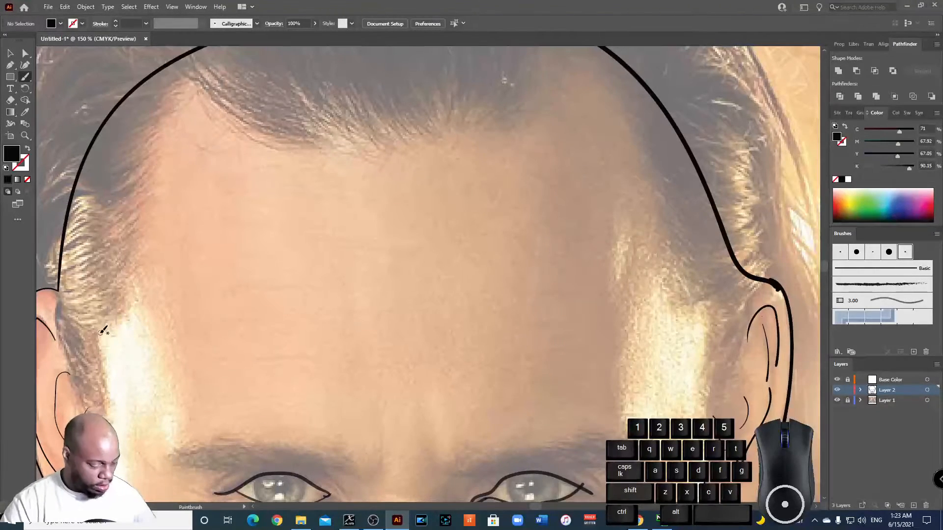
key(n)
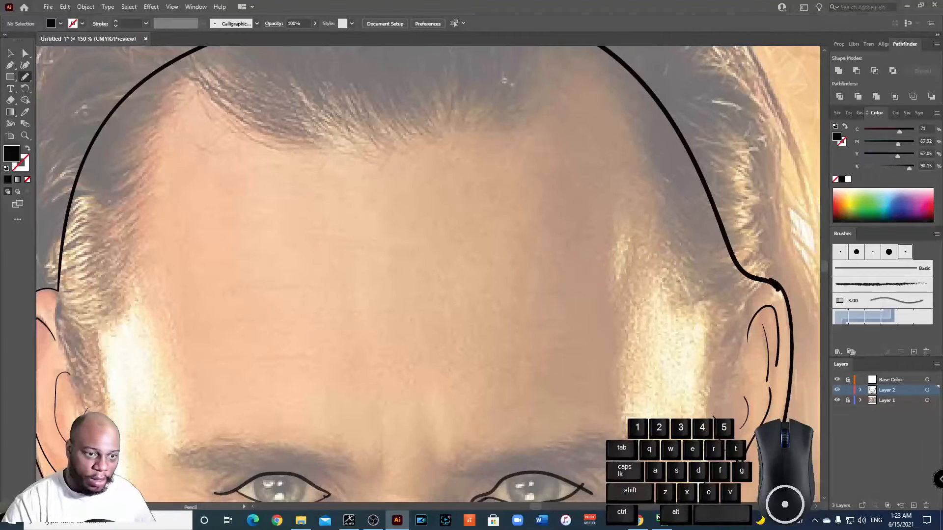
drag(502, 81, 503, 82)
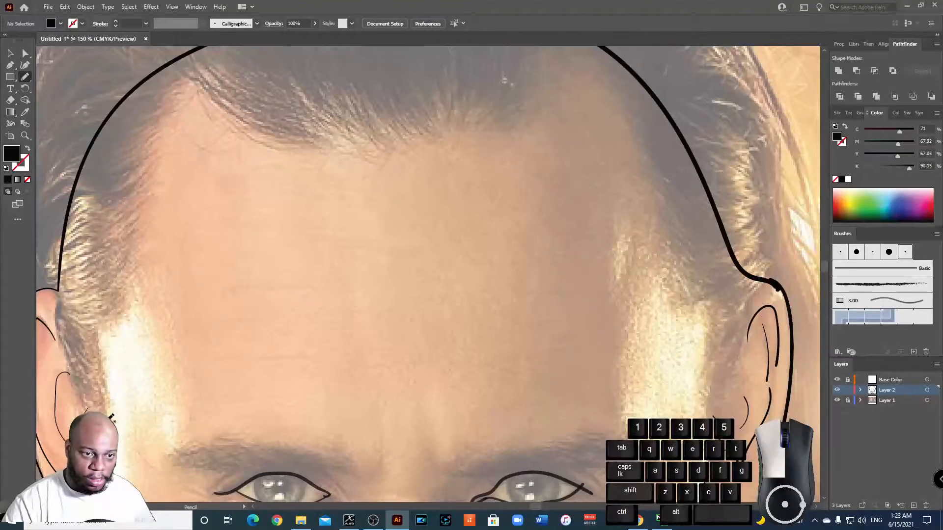
mouse_move(102, 411)
mouse_down()
mouse_move(95, 343)
mouse_move(112, 330)
mouse_move(87, 327)
mouse_move(128, 318)
mouse_move(134, 209)
mouse_move(114, 195)
mouse_move(88, 195)
mouse_move(64, 214)
mouse_move(55, 318)
mouse_move(72, 379)
mouse_up()
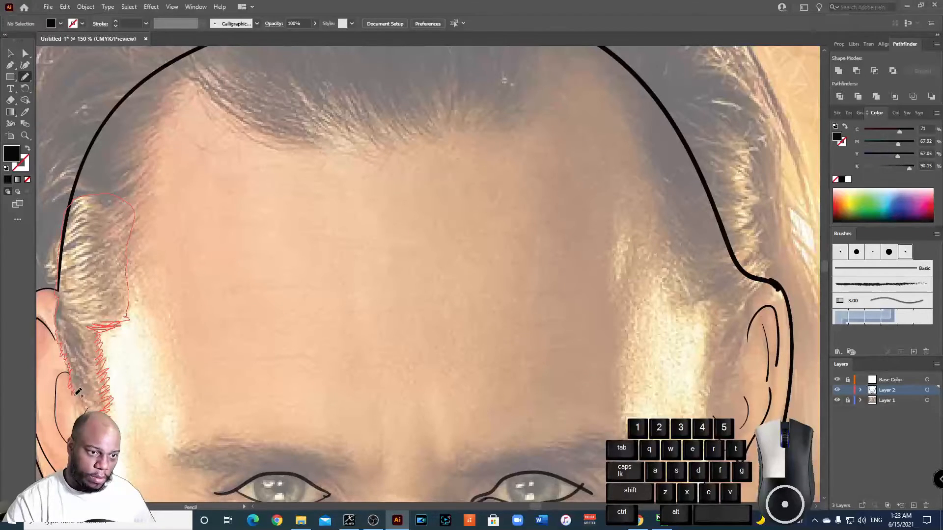
drag(58, 288, 58, 292)
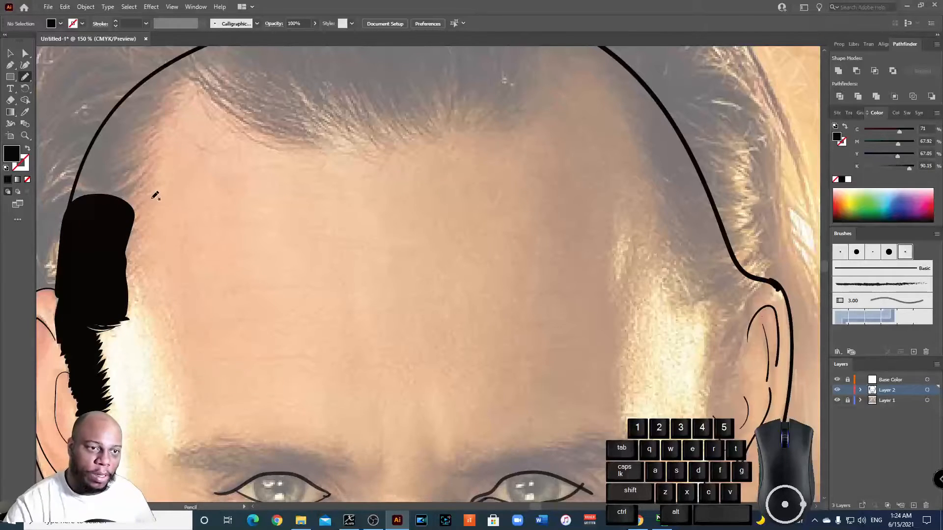
mouse_move(131, 213)
mouse_down()
mouse_move(150, 139)
mouse_move(200, 57)
mouse_move(149, 73)
mouse_move(81, 167)
mouse_move(81, 238)
mouse_move(126, 245)
mouse_up()
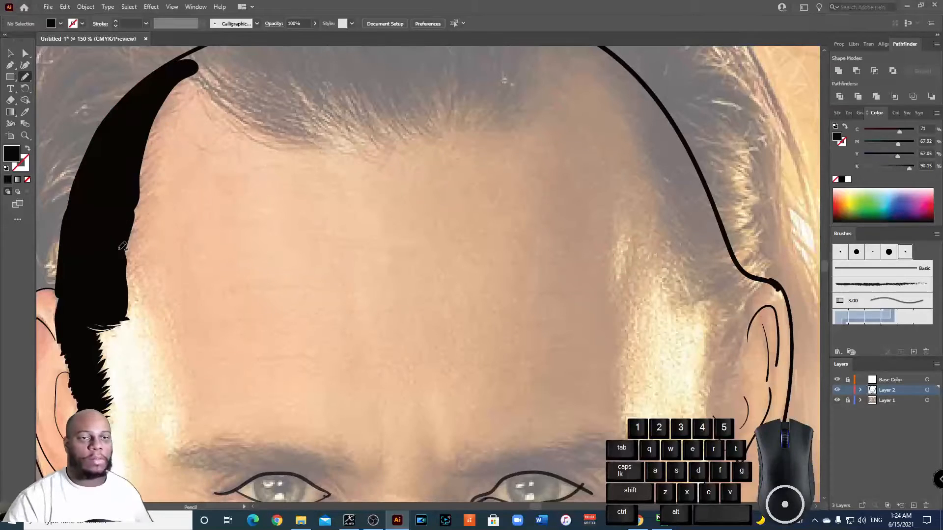
Step: Draw the front hair as a solid black shape from the left temple across the forehead, with a jagged hairline below the head arc
key(ctrl+minus)
key(ctrl+minus)
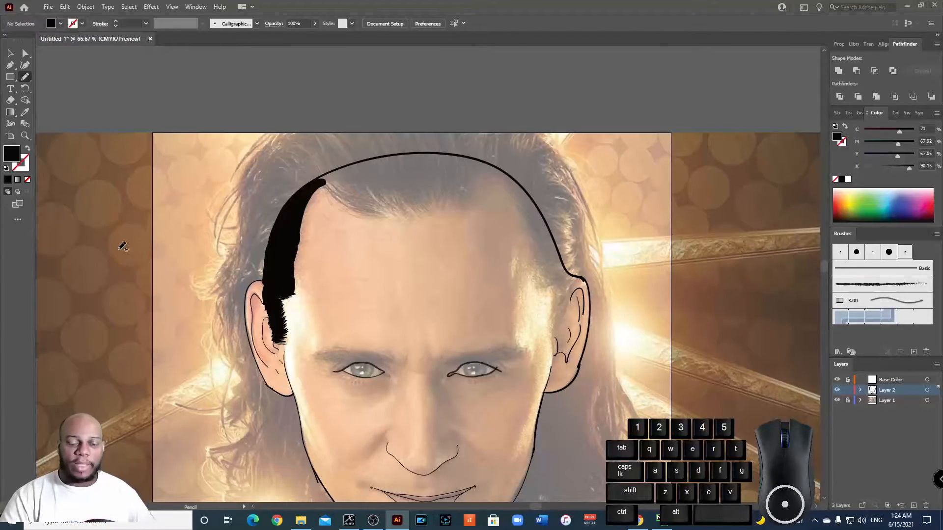
scroll(180, 415, up, 3)
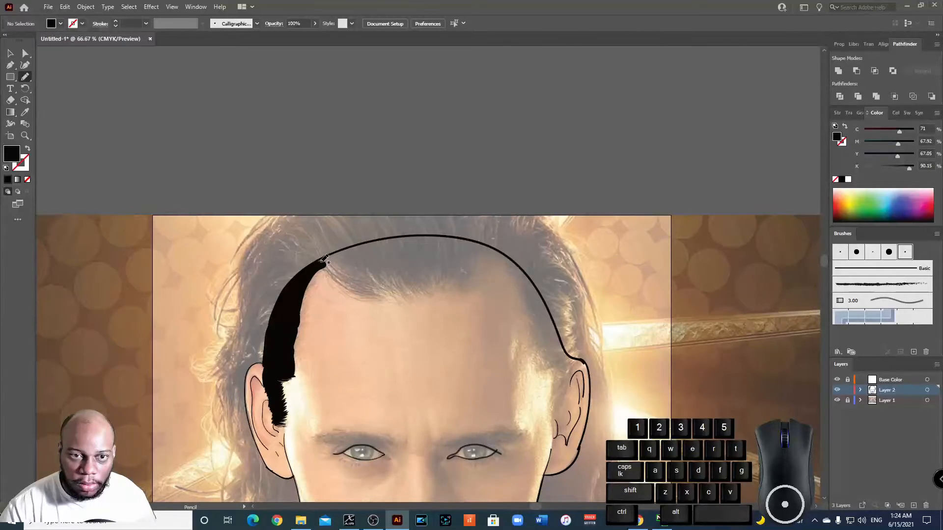
drag(323, 259, 347, 274)
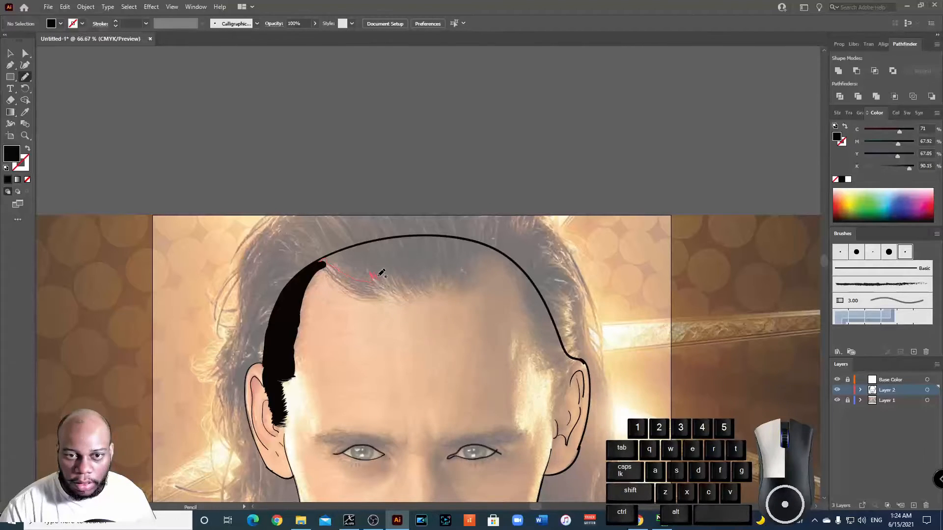
mouse_move(387, 278)
mouse_down()
mouse_move(411, 268)
mouse_move(465, 270)
mouse_move(498, 253)
mouse_move(459, 237)
mouse_move(396, 236)
mouse_move(330, 253)
mouse_move(311, 271)
mouse_move(334, 256)
mouse_up()
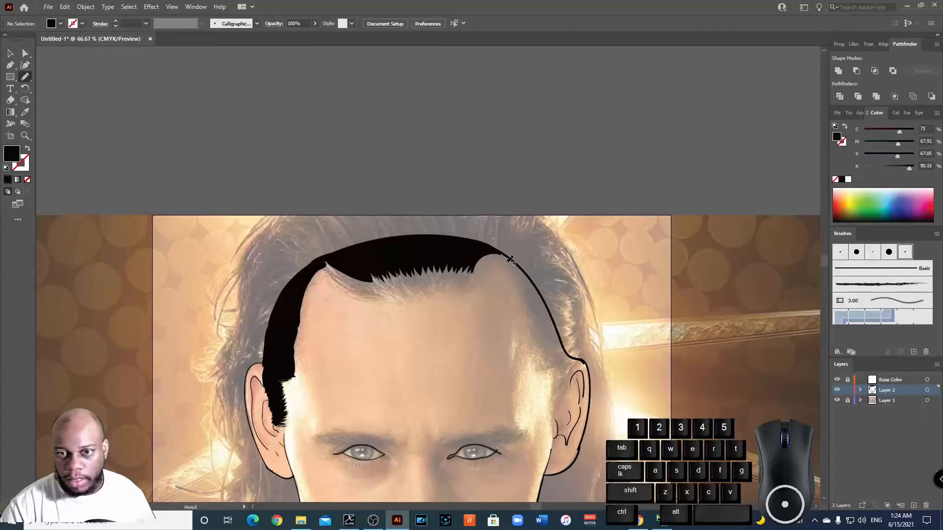
Step: Draw the right temple hair and sideburn as solid black Pencil shapes with jagged inner edges, from the head arc down beside the ear
mouse_move(479, 258)
mouse_down()
mouse_move(509, 264)
mouse_move(547, 323)
mouse_move(538, 288)
mouse_move(501, 251)
mouse_move(523, 255)
mouse_up()
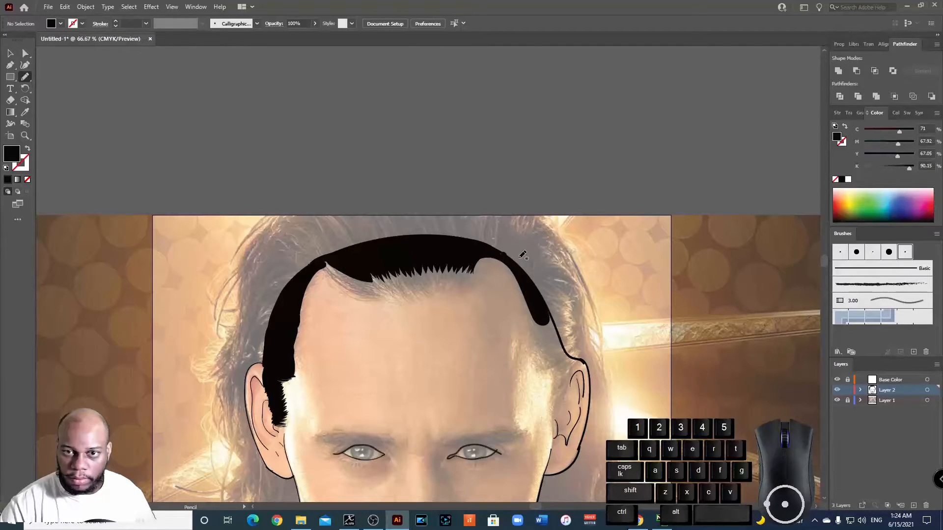
click(538, 316)
drag(538, 317, 539, 330)
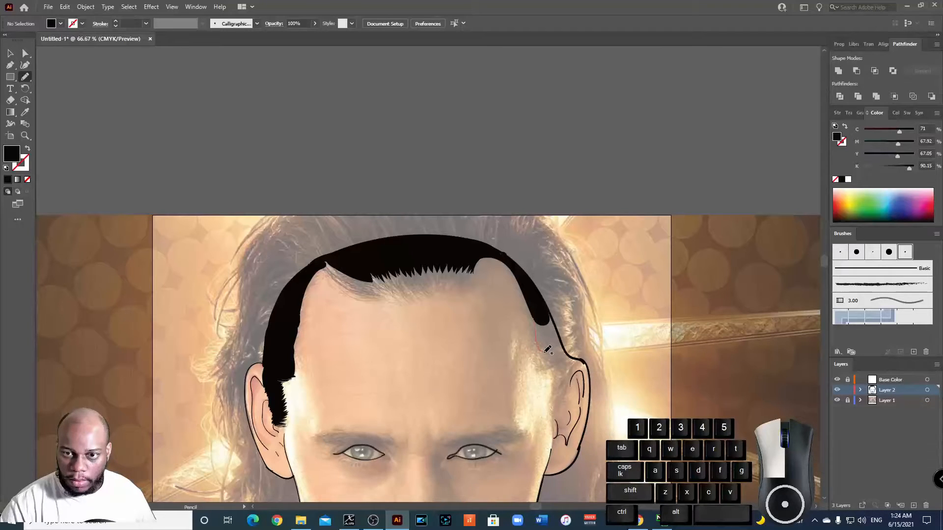
mouse_move(549, 362)
mouse_down()
mouse_move(557, 410)
mouse_move(563, 401)
mouse_up()
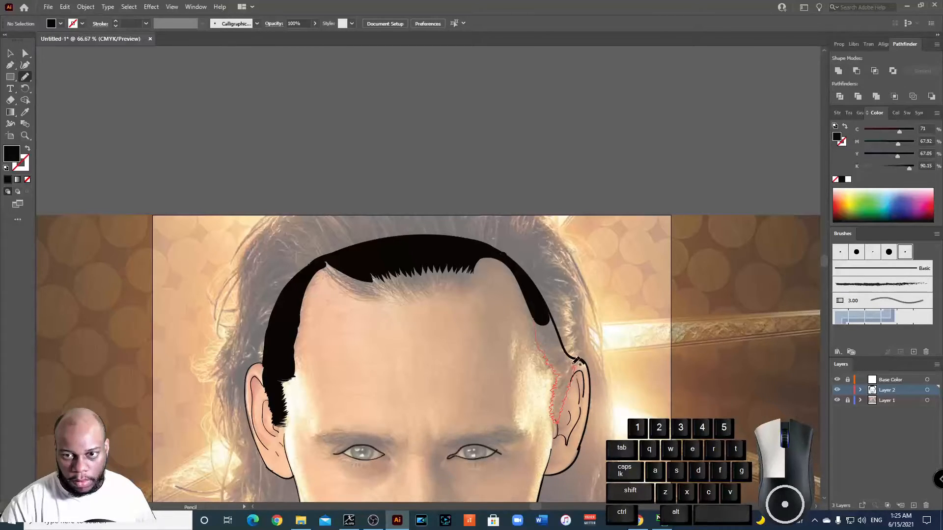
drag(579, 363, 541, 302)
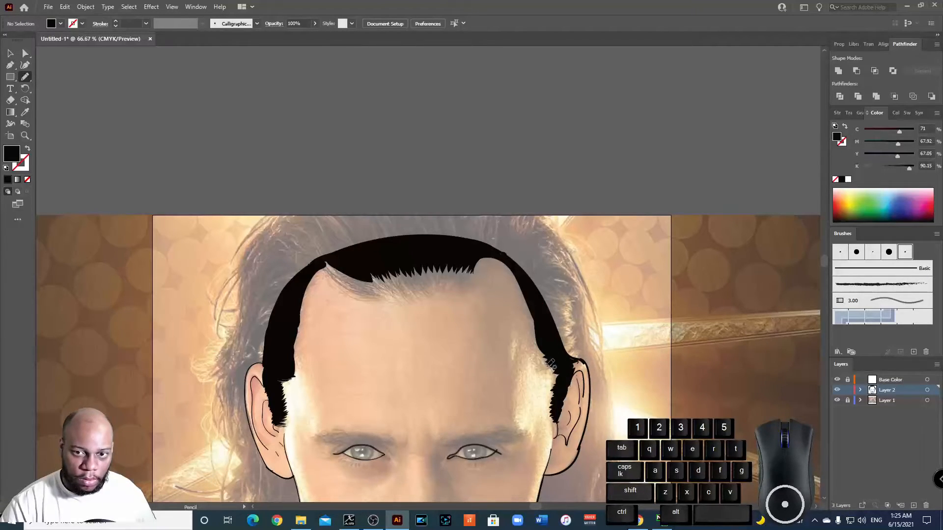
mouse_move(548, 366)
mouse_down()
mouse_move(554, 386)
mouse_move(557, 366)
mouse_up()
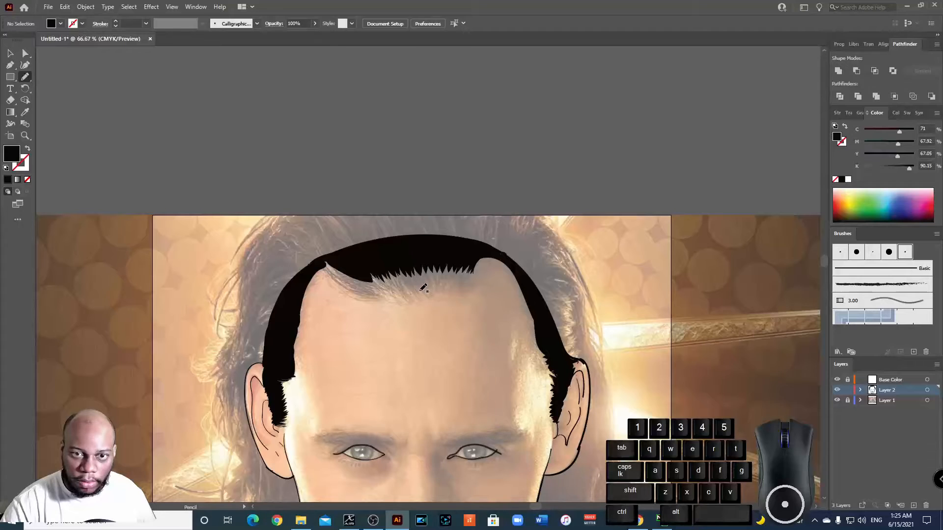
Step: Extend the front hair lower on the forehead with jagged black Pencil shapes, filling the centre gap and the corner by the right temple
drag(412, 300, 411, 293)
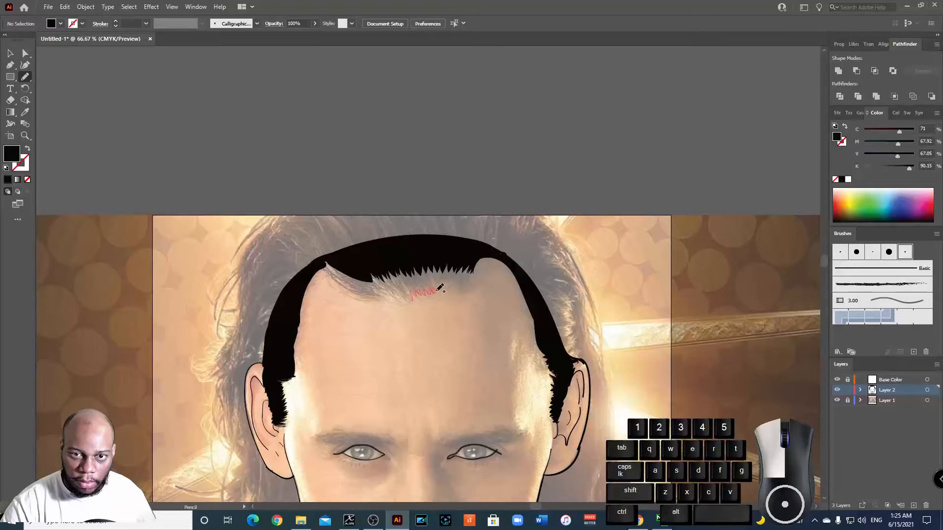
mouse_move(441, 291)
mouse_down()
mouse_move(464, 283)
mouse_move(474, 253)
mouse_move(403, 252)
mouse_up()
mouse_move(405, 295)
mouse_down()
mouse_move(395, 289)
mouse_move(385, 280)
mouse_move(395, 295)
mouse_move(374, 285)
mouse_move(380, 297)
mouse_move(337, 276)
mouse_move(374, 293)
mouse_move(338, 263)
mouse_move(368, 258)
mouse_move(416, 283)
mouse_move(339, 280)
mouse_move(328, 260)
mouse_up()
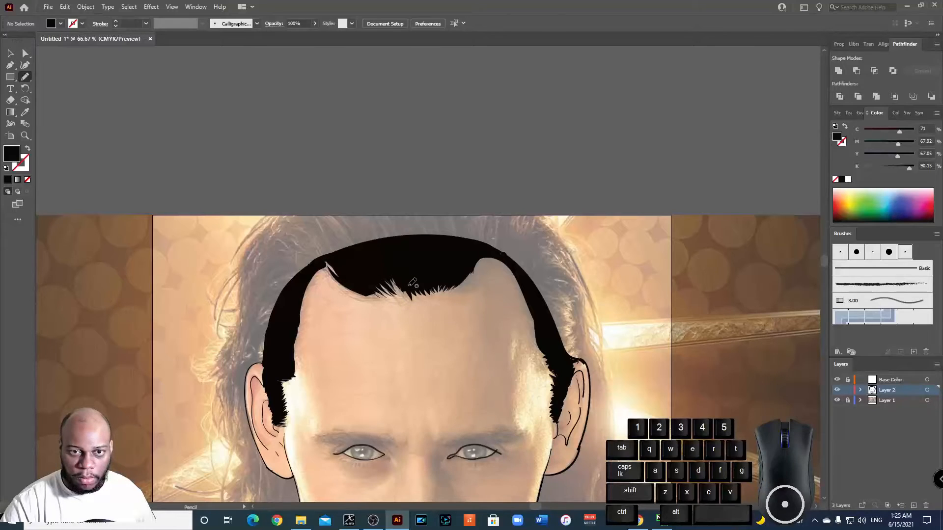
mouse_move(408, 288)
mouse_down()
mouse_move(393, 279)
mouse_move(405, 289)
mouse_move(395, 281)
mouse_move(410, 275)
mouse_up()
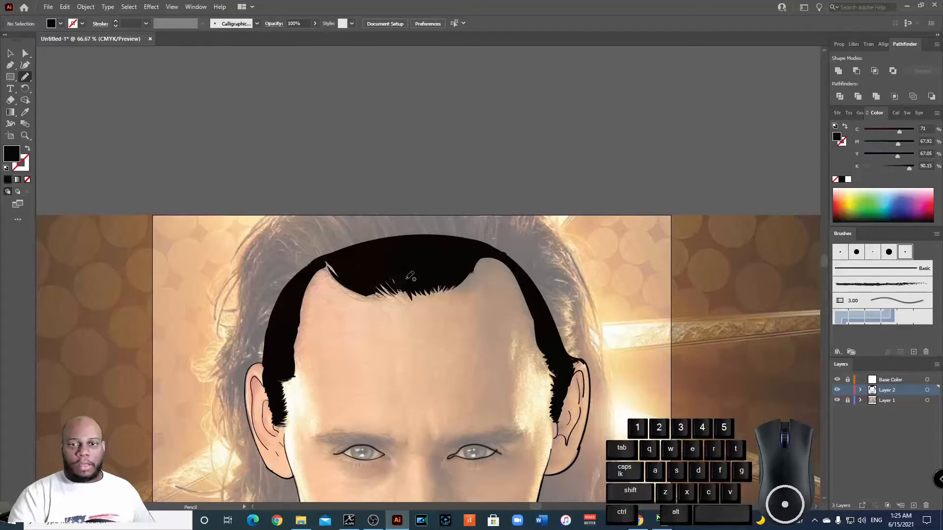
drag(455, 287, 501, 254)
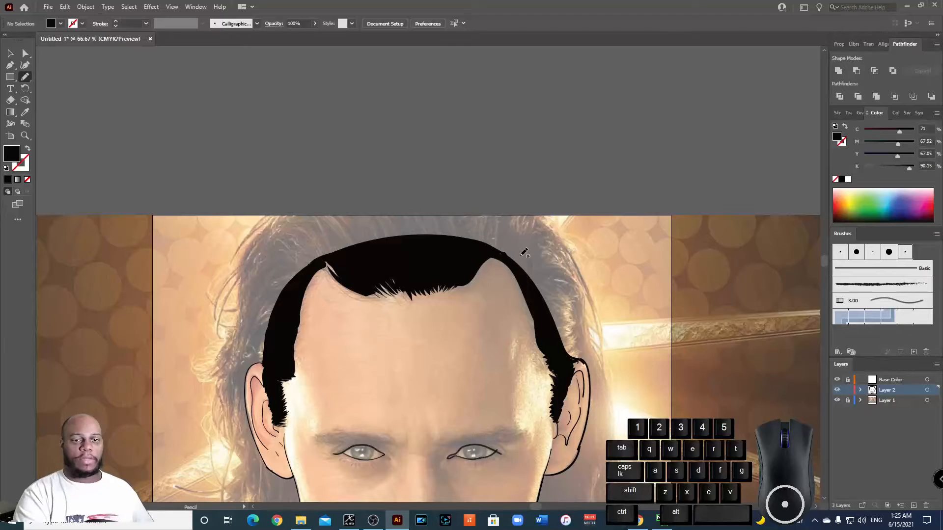
Step: Hide the reference photo on Layer 1 to check the whole drawing on the white artboard
key(ctrl+minus)
key(ctrl+minus)
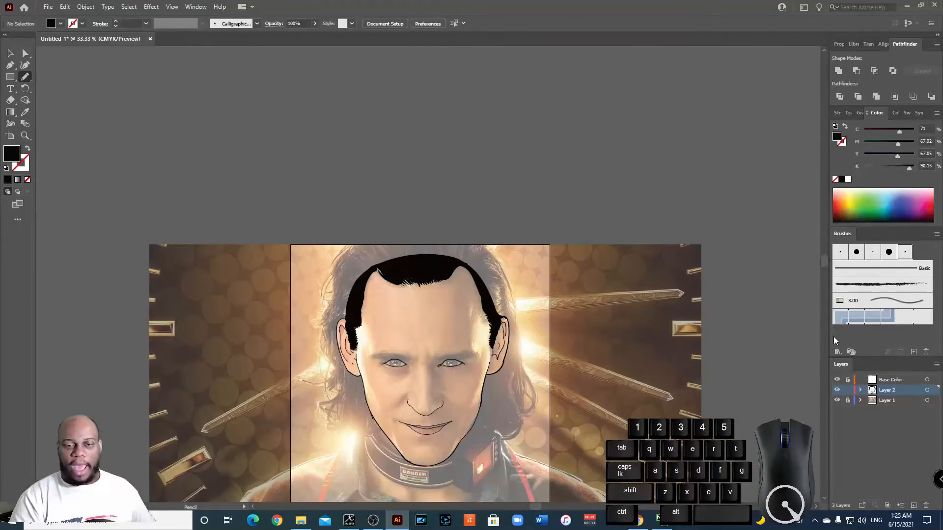
click(837, 400)
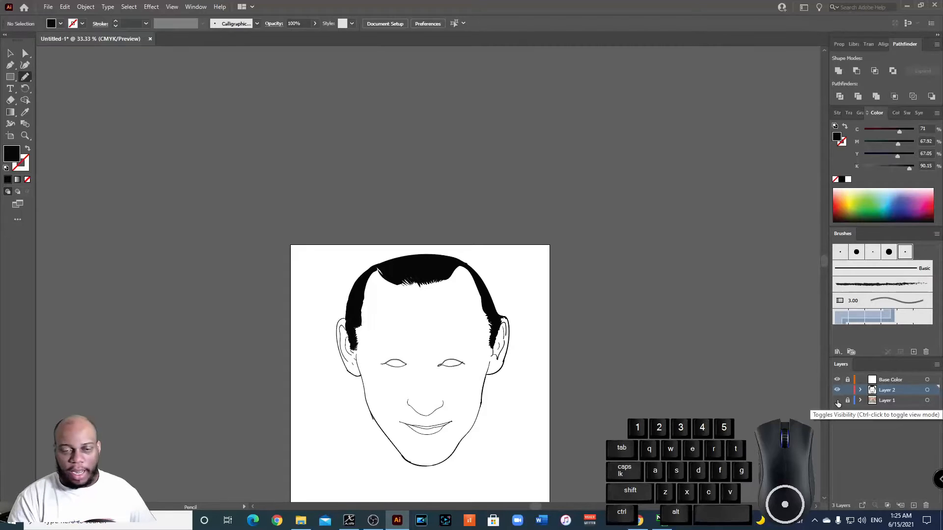
scroll(707, 354, down, 5)
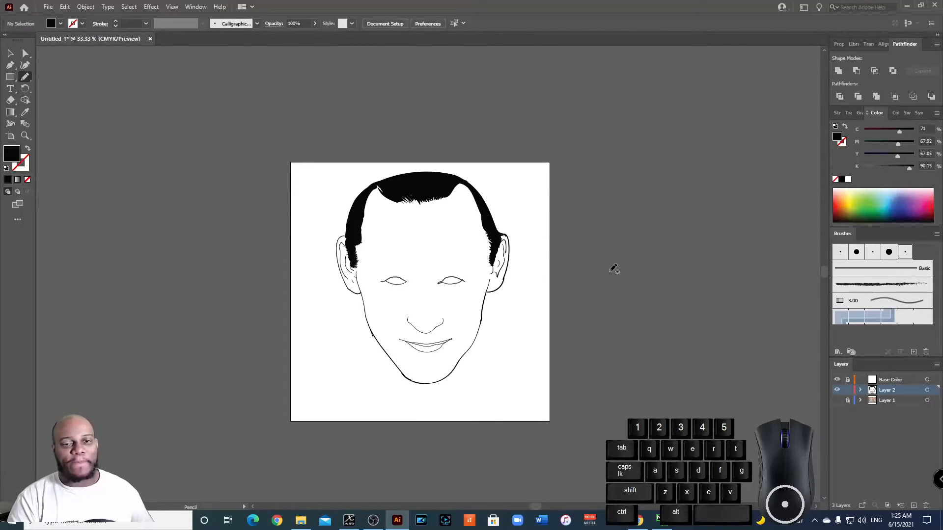
Step: Save the document as an Adobe Illustrator file named loki in the AI images folder, keeping the default Illustrator options
key(ctrl+s)
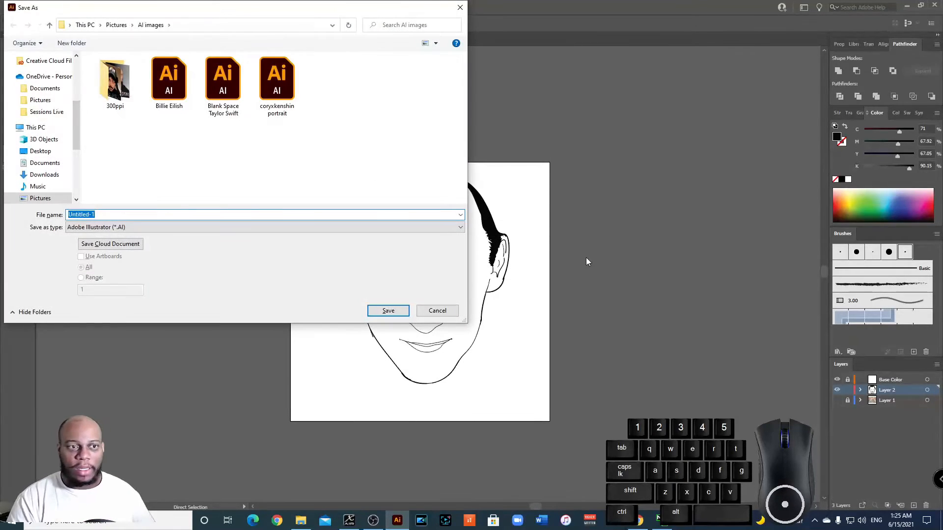
text(lok)
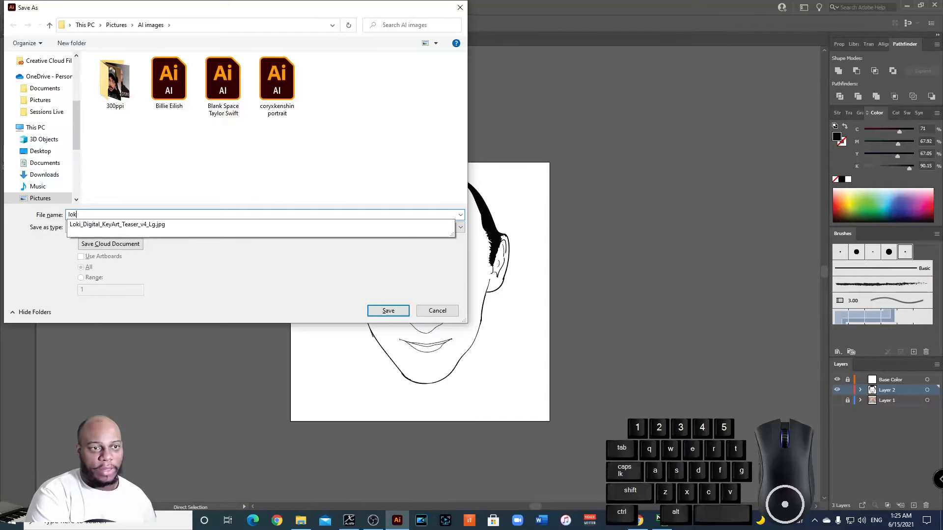
text(i)
key(Return)
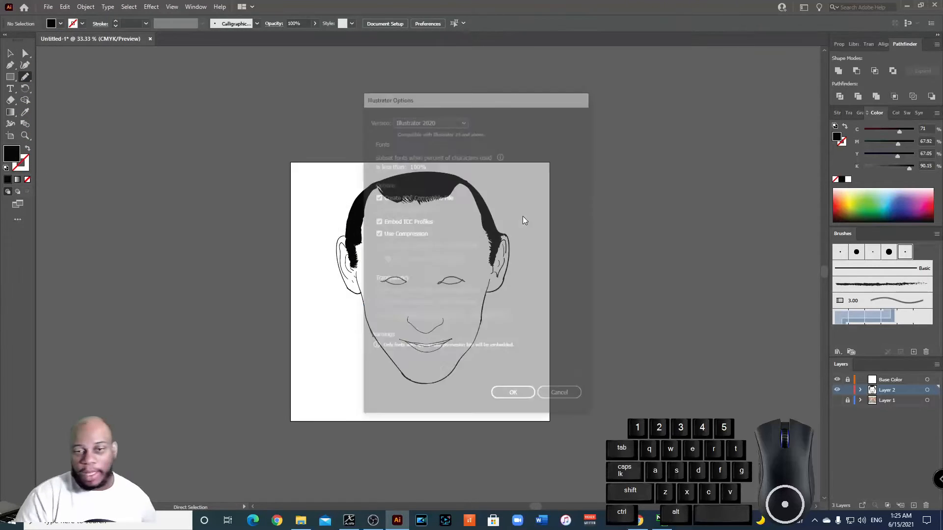
click(503, 395)
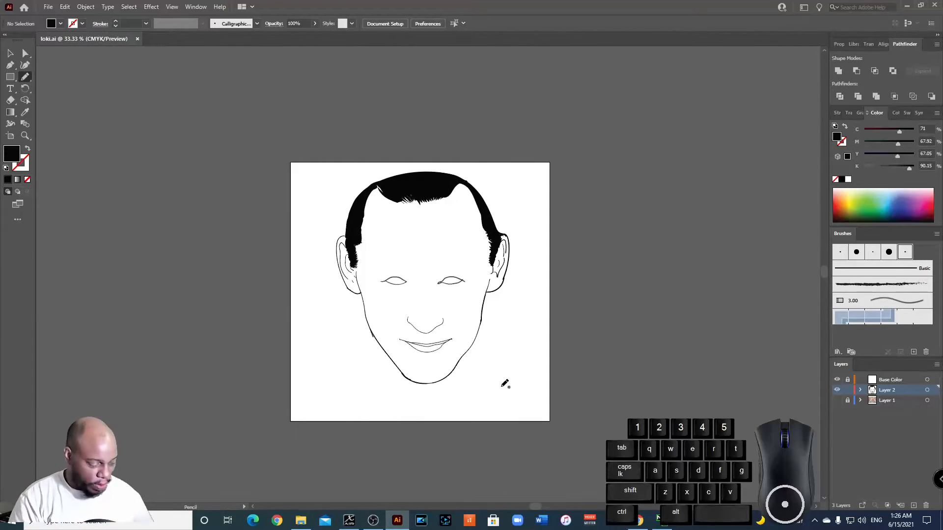
key(ctrl+s)
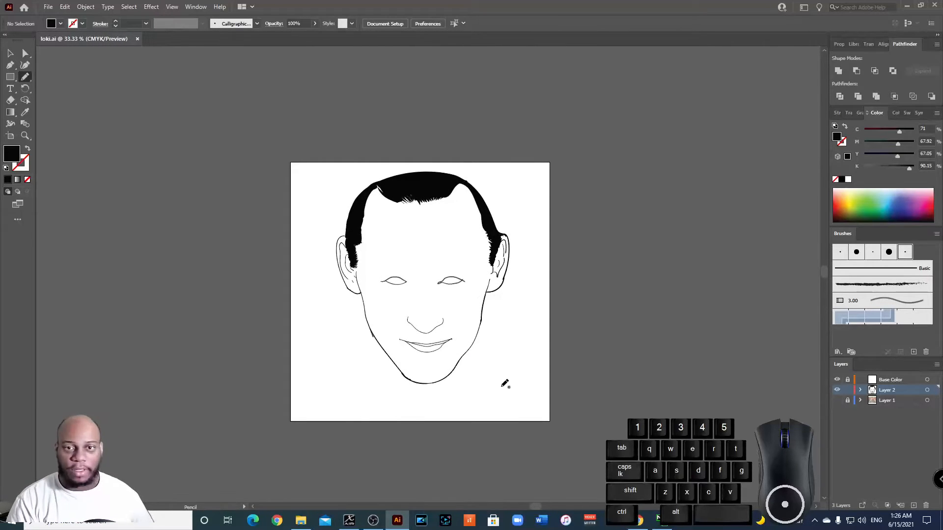
Step: Examine the line art of the face at 100% from the chin up to the hairline
key(ctrl+1)
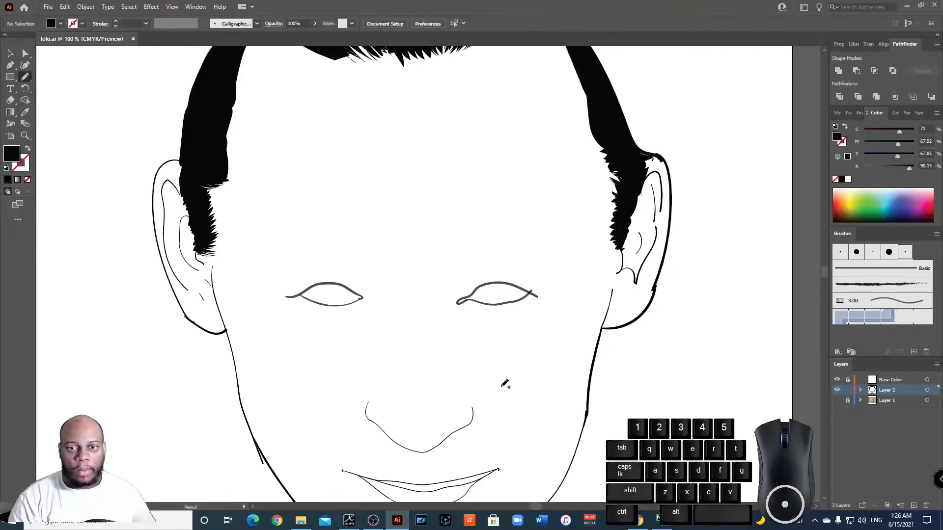
scroll(512, 219, down, 3)
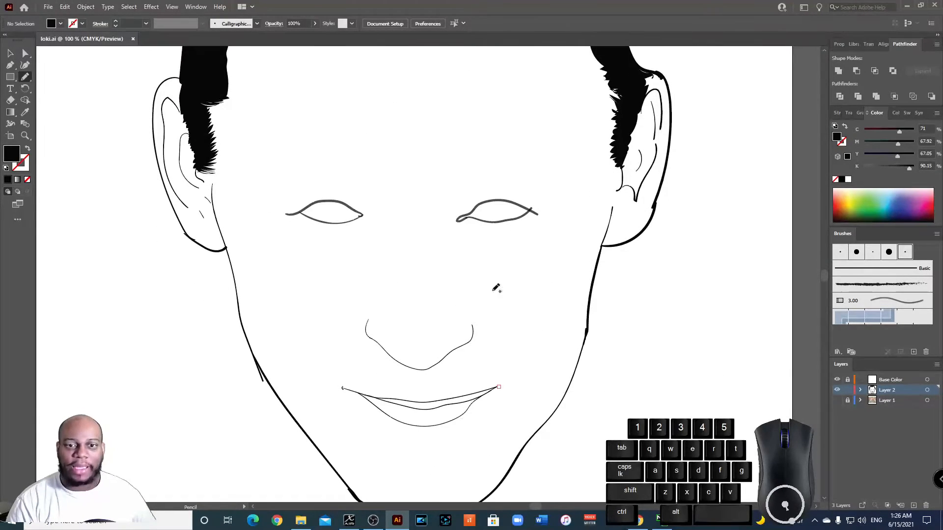
scroll(511, 385, down, 1)
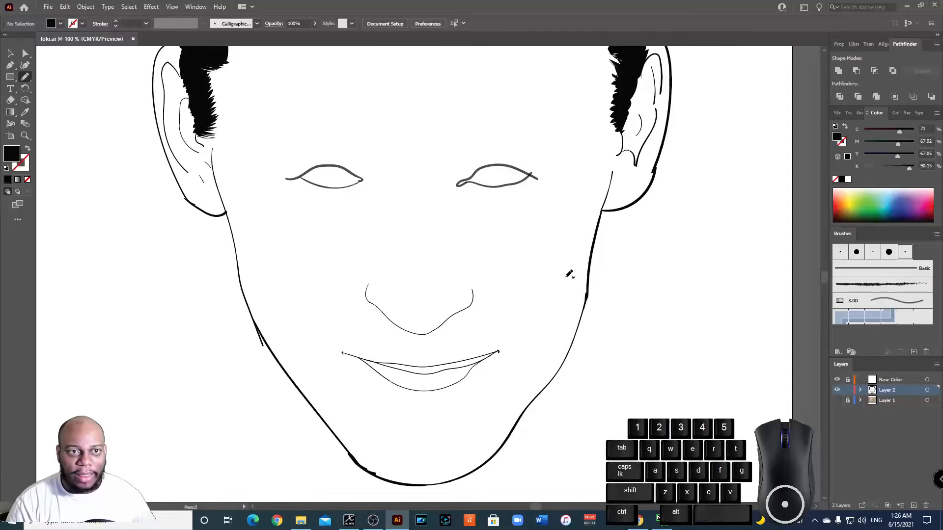
scroll(417, 227, up, 4)
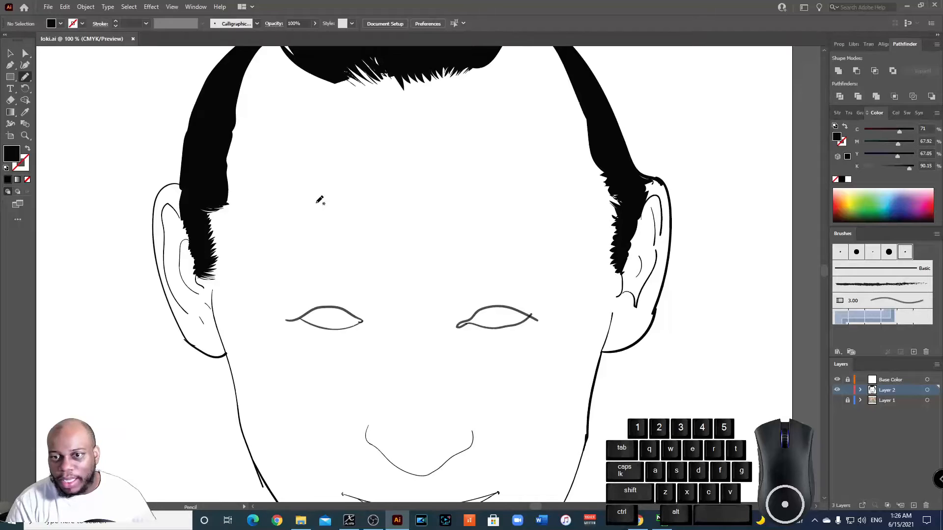
key(ctrl+minus)
key(ctrl+minus)
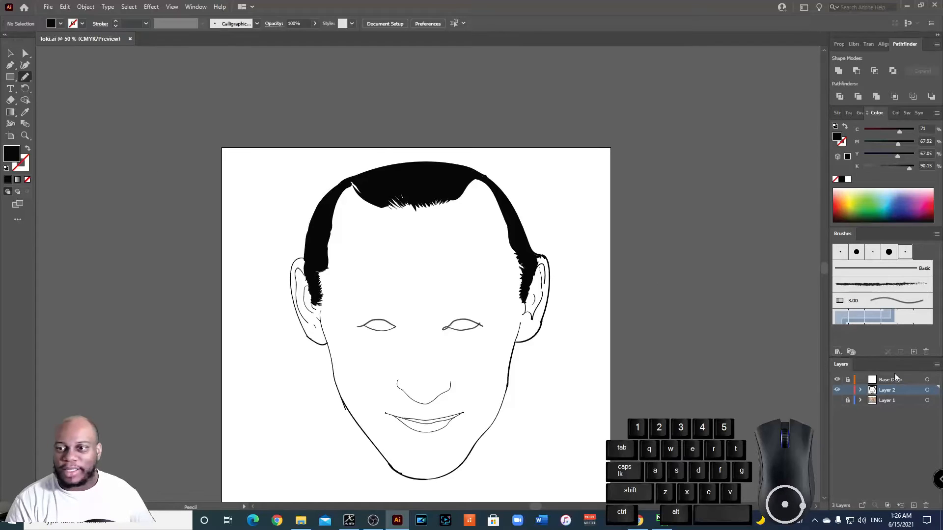
Step: Delete the empty Base Color layer, leaving Layer 2 unlocked
click(847, 391)
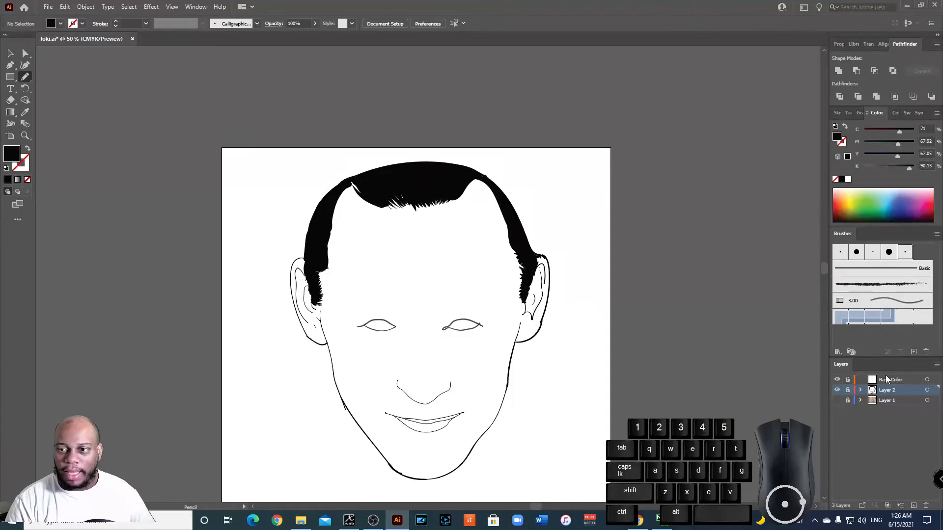
click(846, 392)
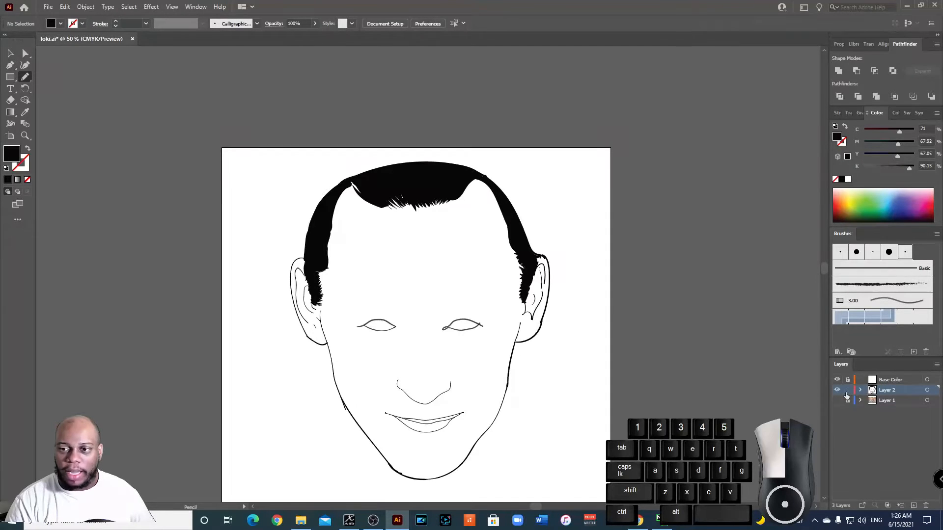
click(900, 385)
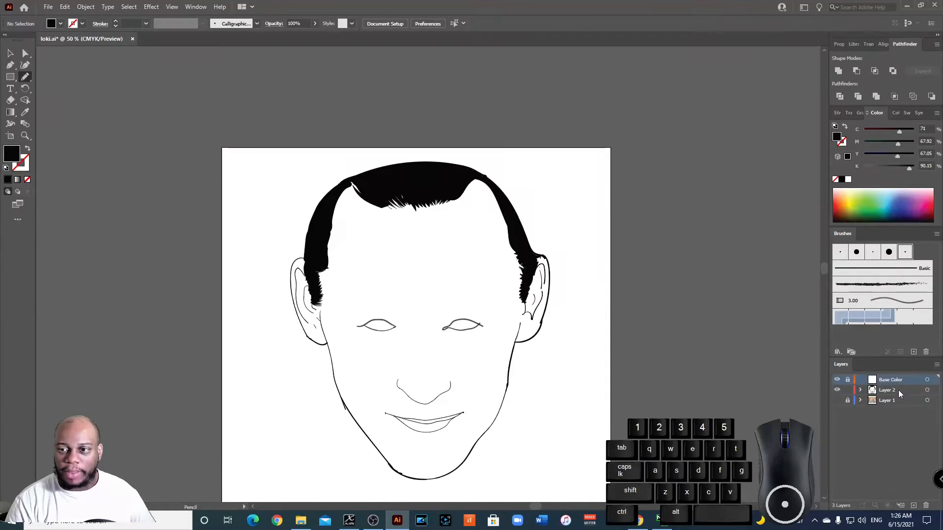
click(892, 391)
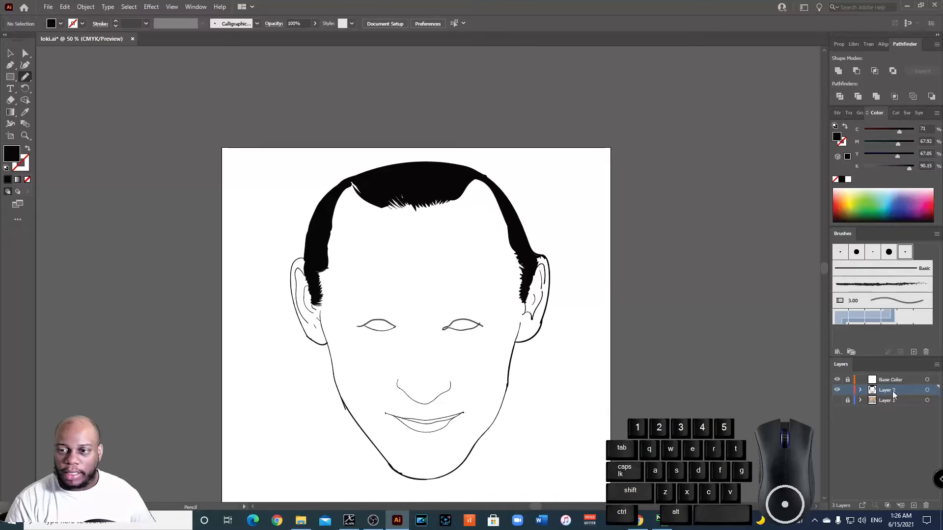
click(891, 382)
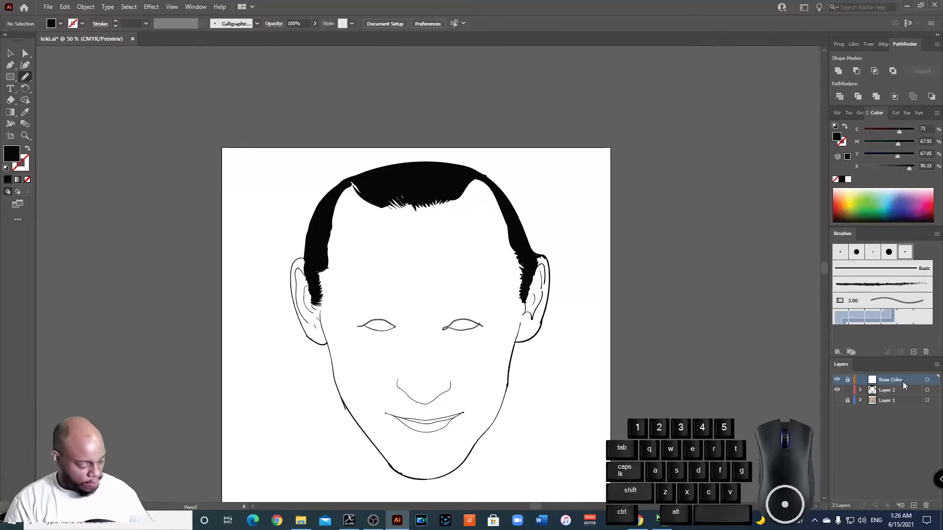
alt+click(925, 505)
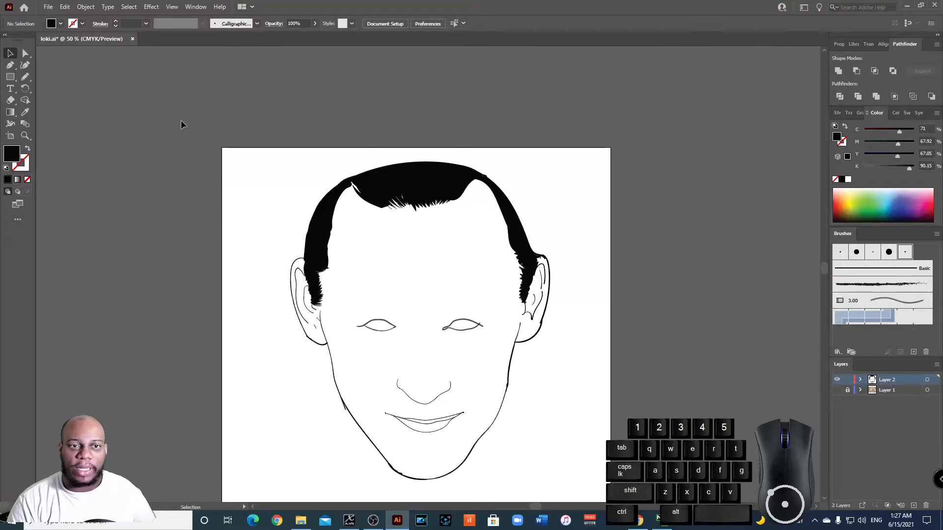
Step: Select all the portrait artwork on Layer 2 and expand its appearance to turn the brush strokes into filled shapes
drag(181, 120, 678, 490)
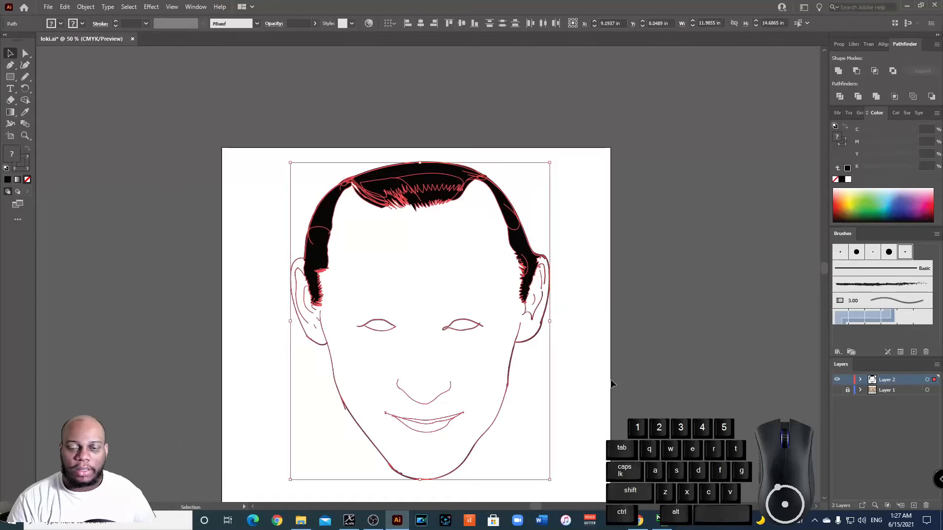
scroll(639, 228, down, 1)
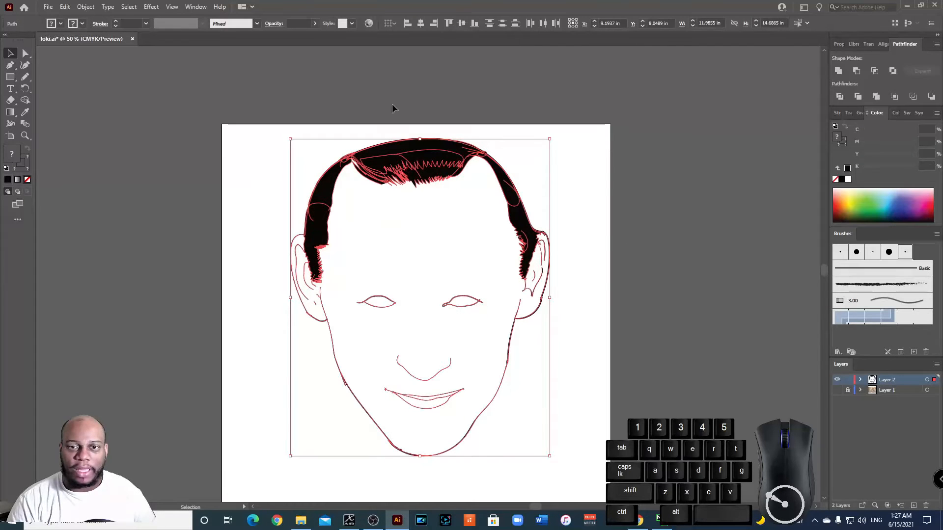
click(86, 10)
click(134, 135)
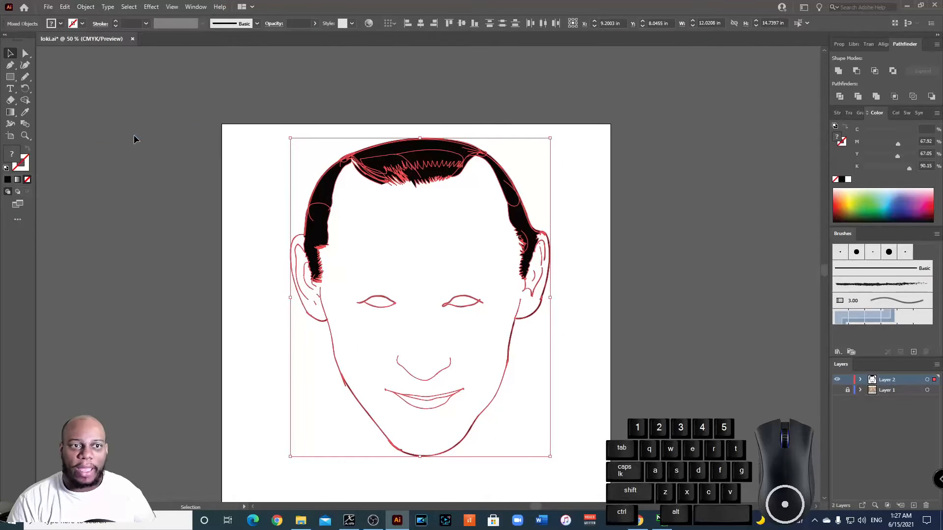
click(85, 6)
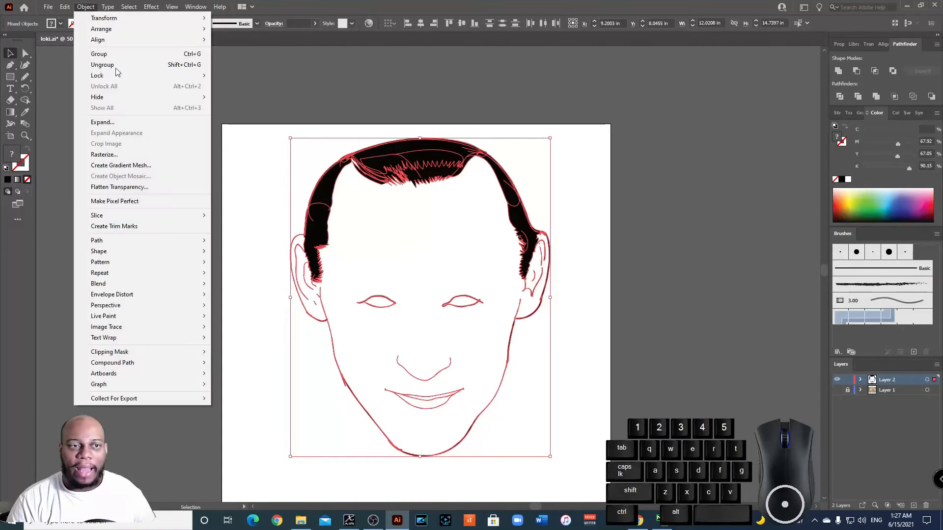
click(138, 127)
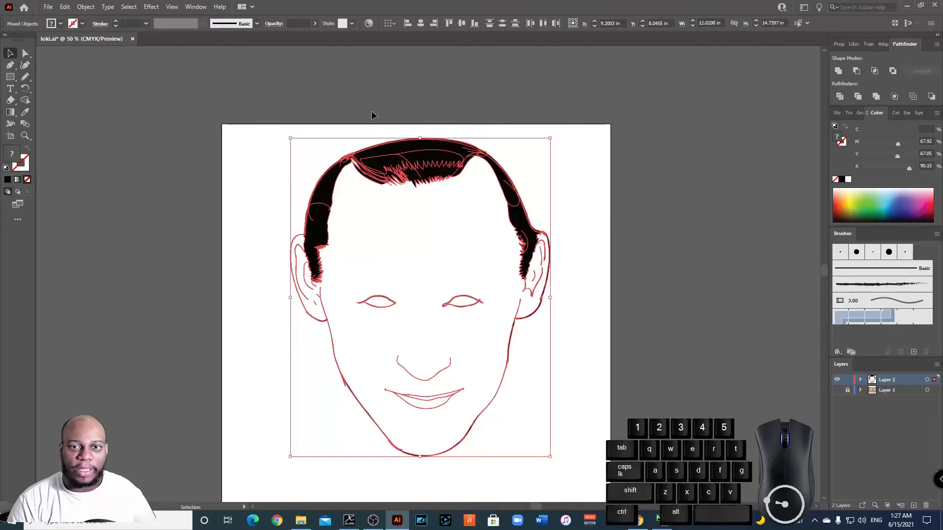
Step: Select all the portrait artwork on Layer 2 and combine the expanded shapes with the Pathfinder Merge operation
click(611, 294)
scroll(558, 218, down, 2)
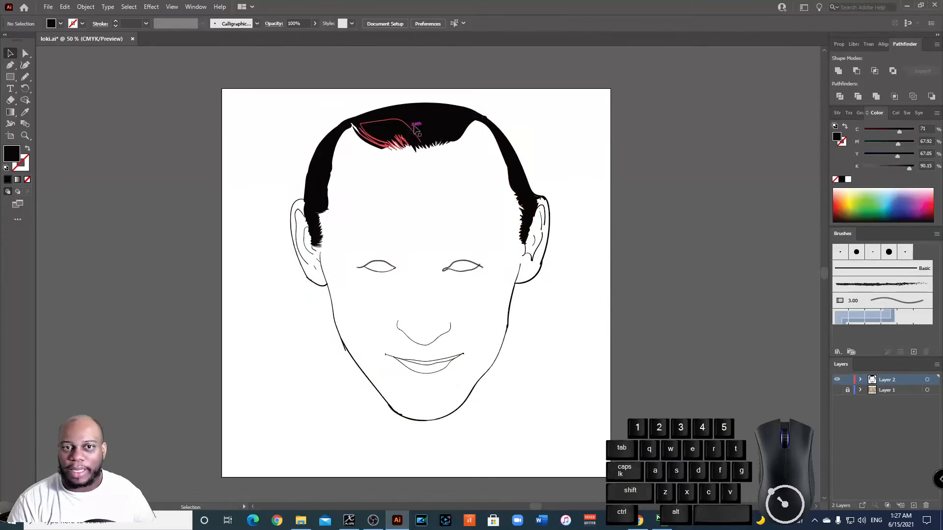
drag(213, 70, 614, 465)
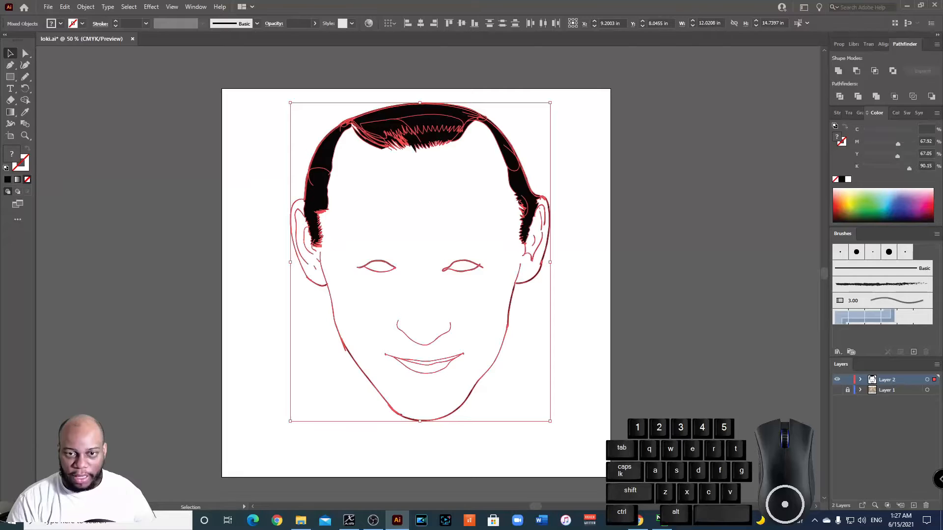
click(877, 98)
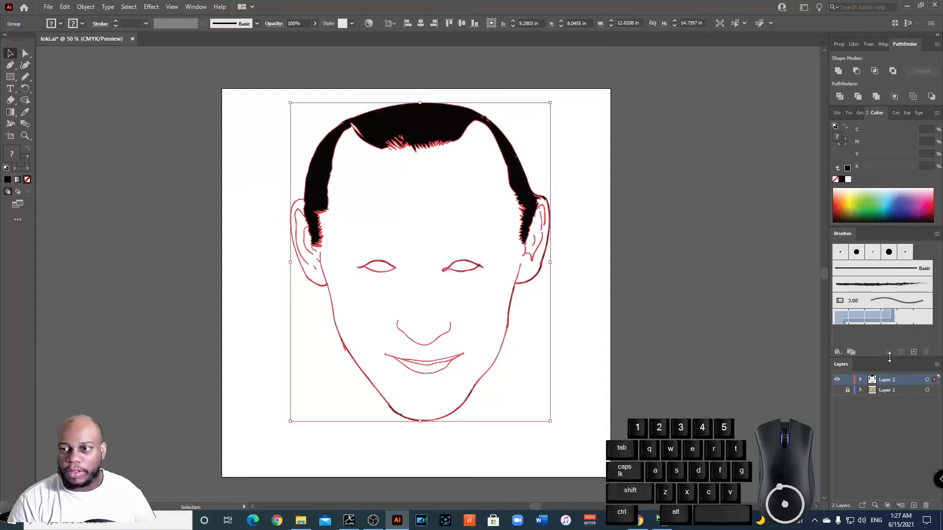
Step: Duplicate Layer 2 with its merged line art
click(900, 379)
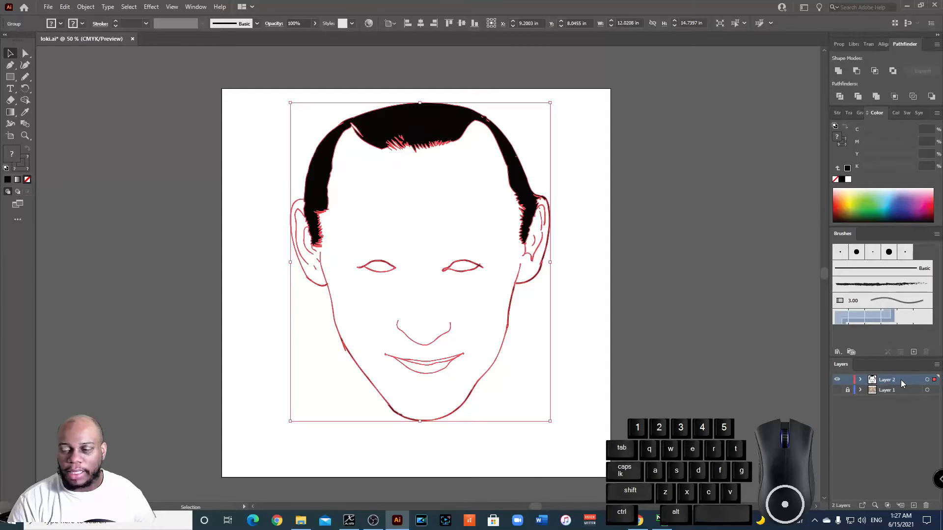
click(900, 379)
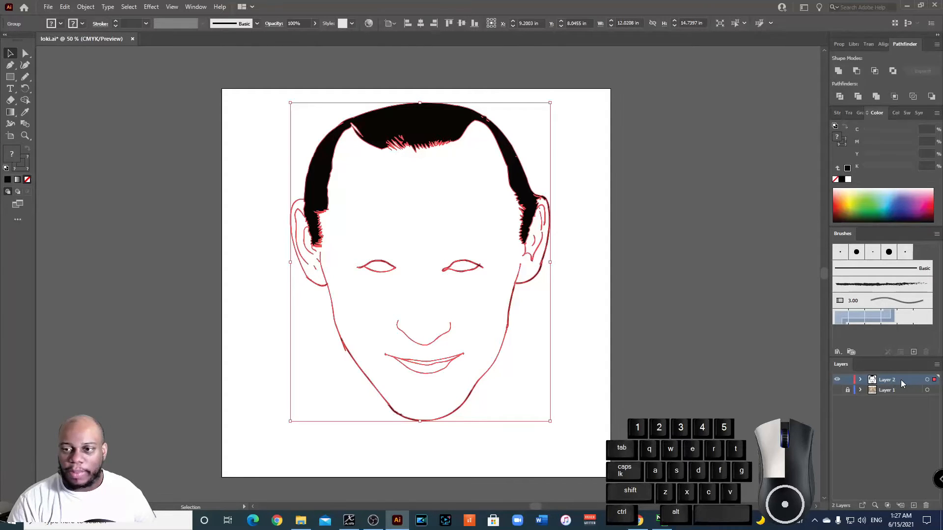
drag(900, 379, 912, 506)
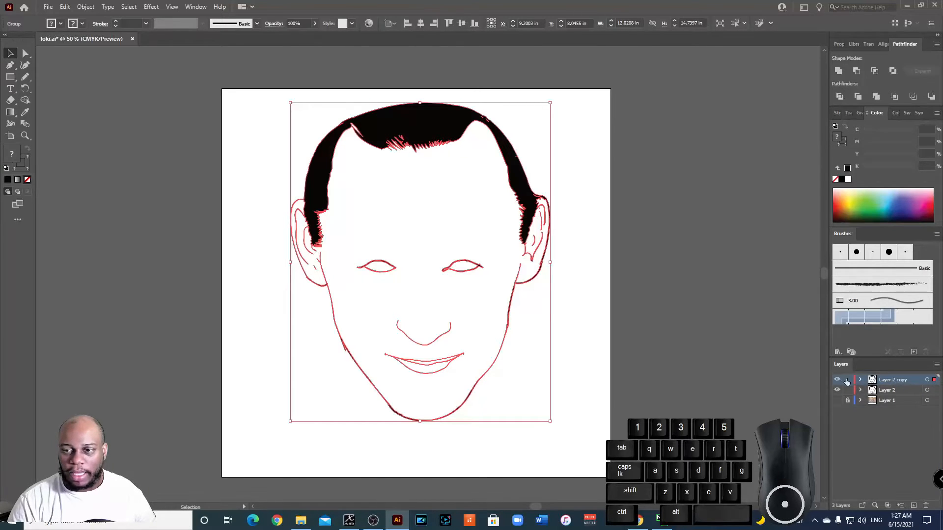
Step: Make the original Layer 2 active, clear the artwork selection, and lock every other layer, including Layer 2 copy
click(890, 393)
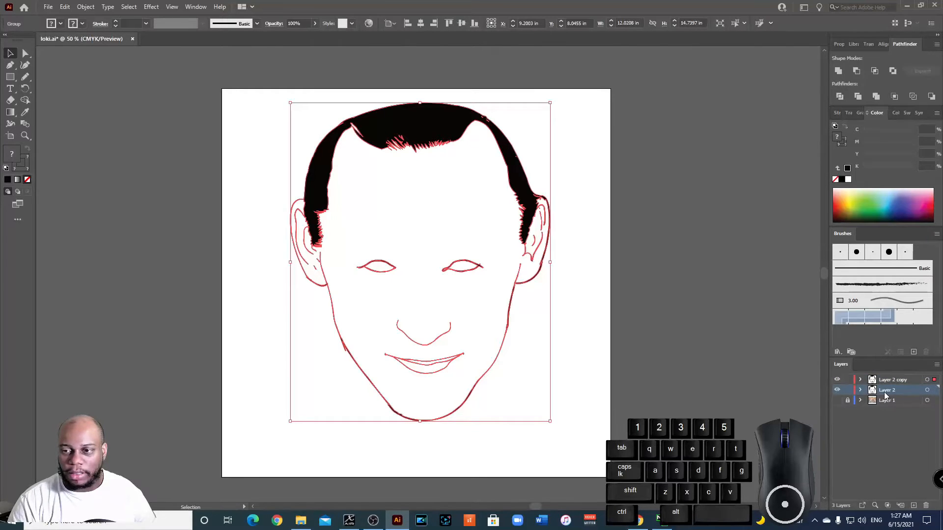
click(903, 388)
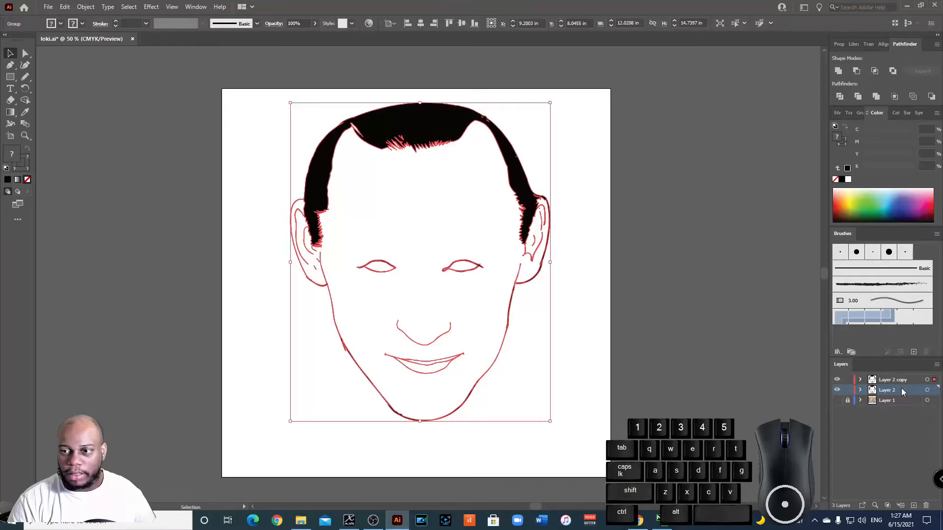
click(936, 365)
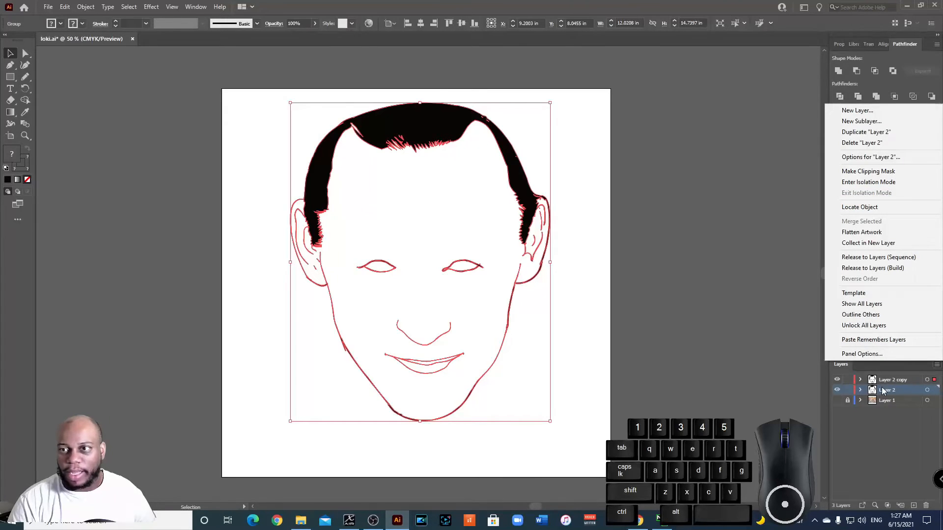
click(921, 391)
click(936, 364)
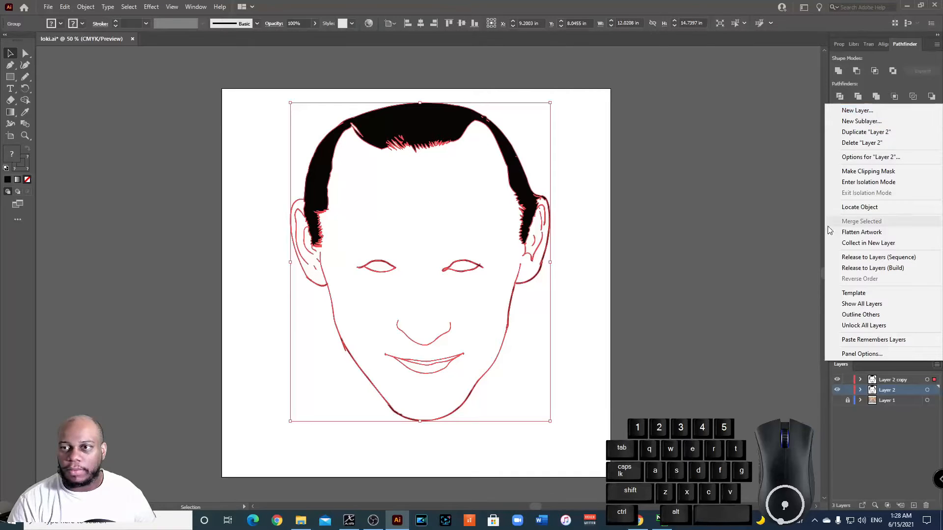
click(766, 293)
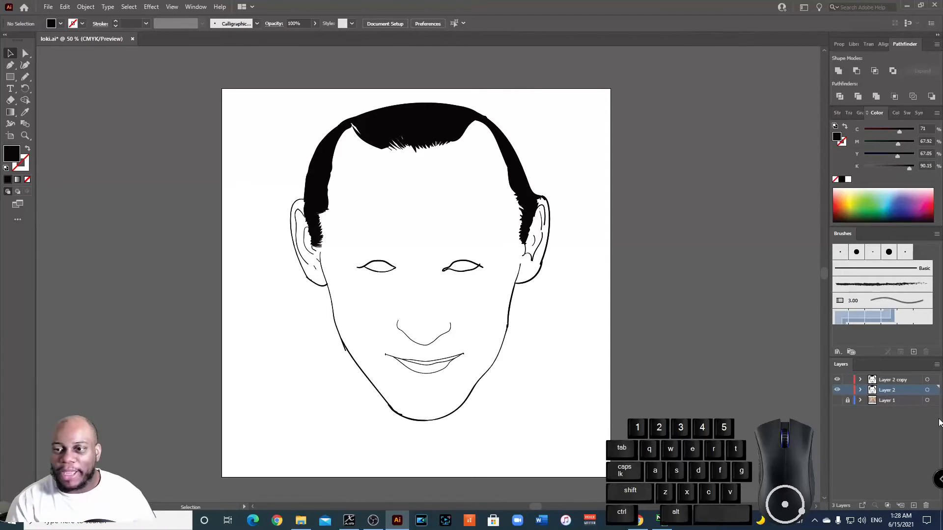
alt+click(847, 390)
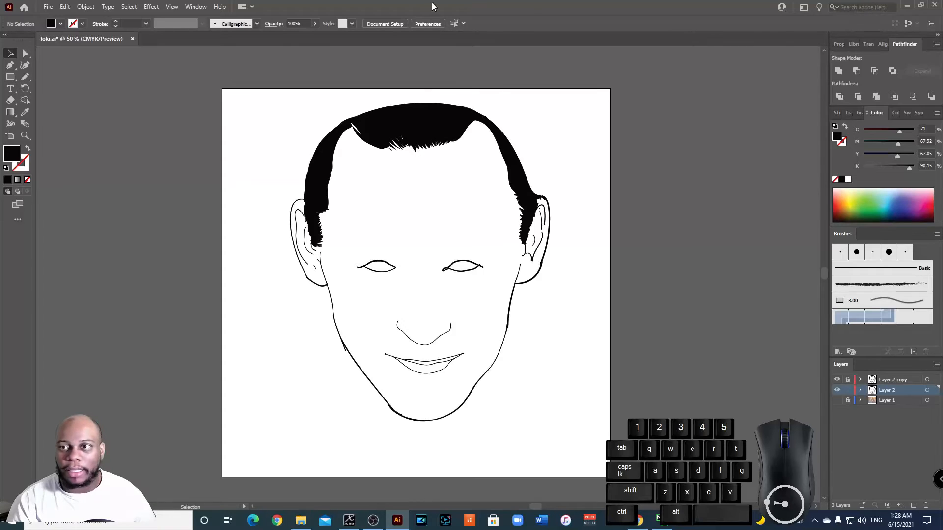
Step: With the Rectangle tool active, set the fill to a peach skin tone of about C 2, M 45, Y 53, K 0
click(10, 79)
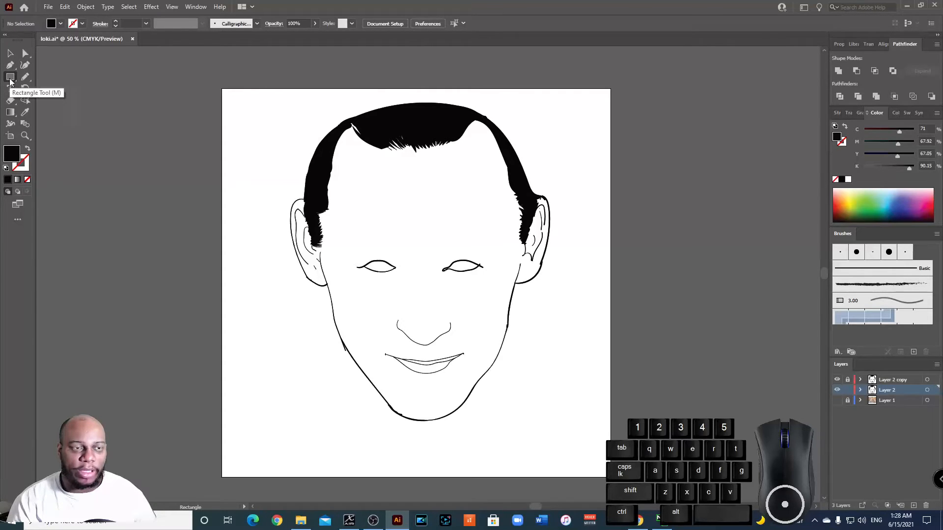
double_click(11, 153)
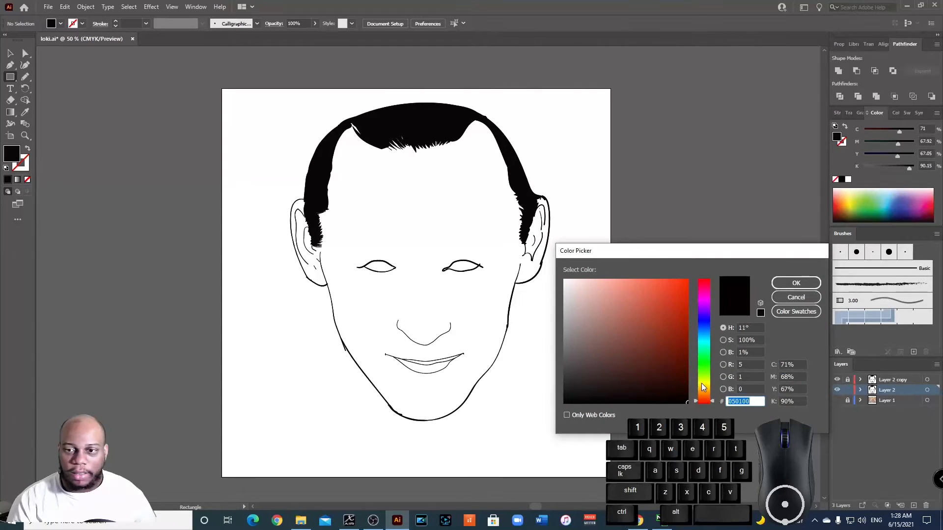
click(710, 402)
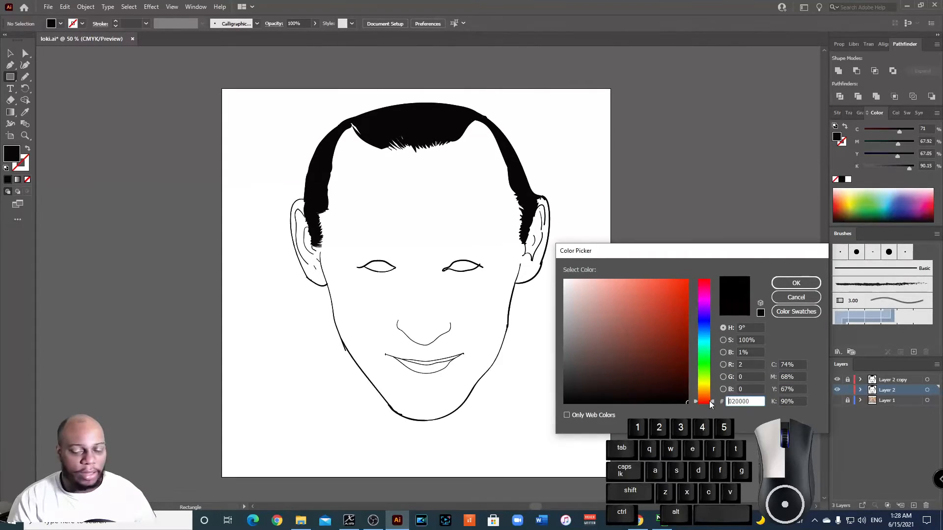
drag(710, 403, 709, 401)
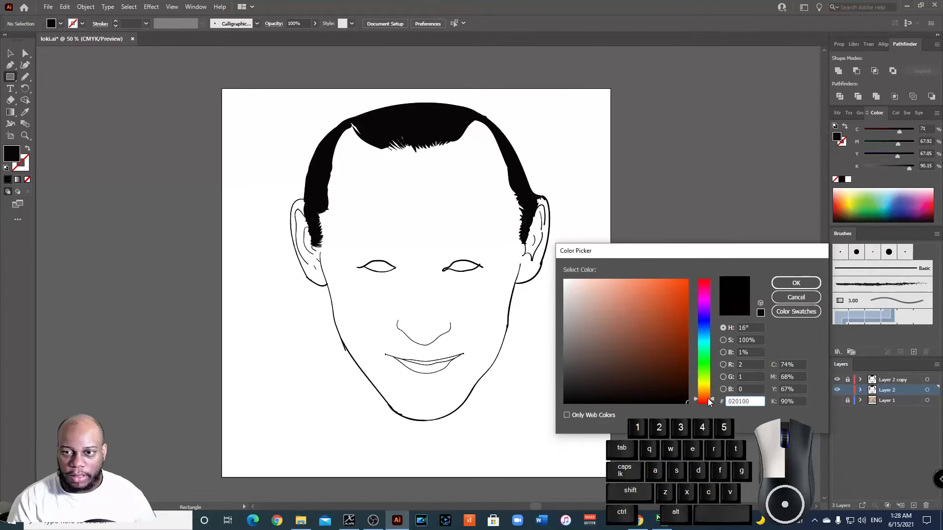
click(619, 285)
mouse_move(616, 283)
mouse_down()
mouse_move(632, 281)
mouse_move(609, 289)
mouse_up()
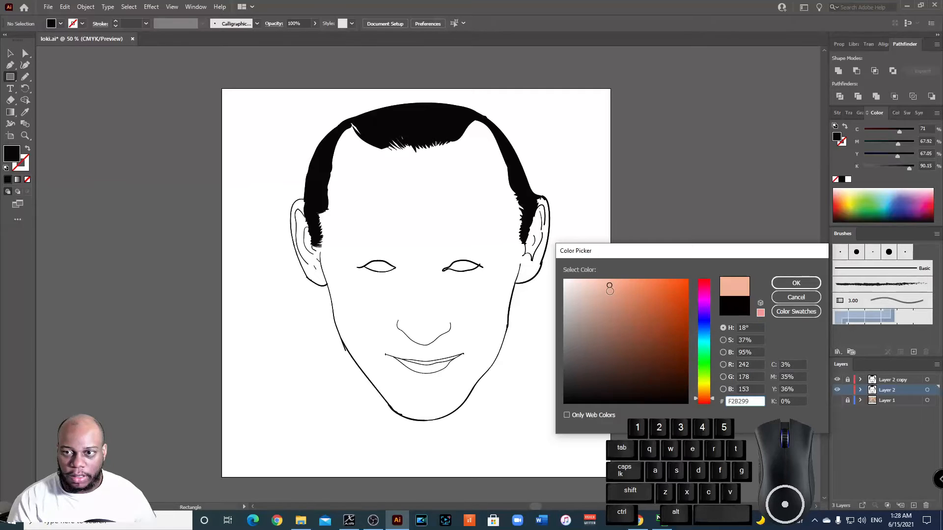
click(708, 396)
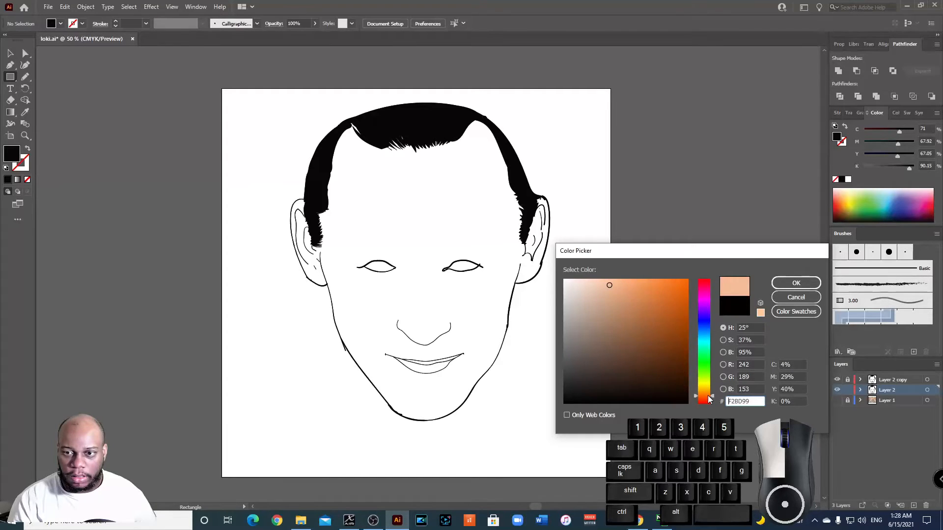
click(708, 400)
drag(709, 401, 709, 401)
click(616, 288)
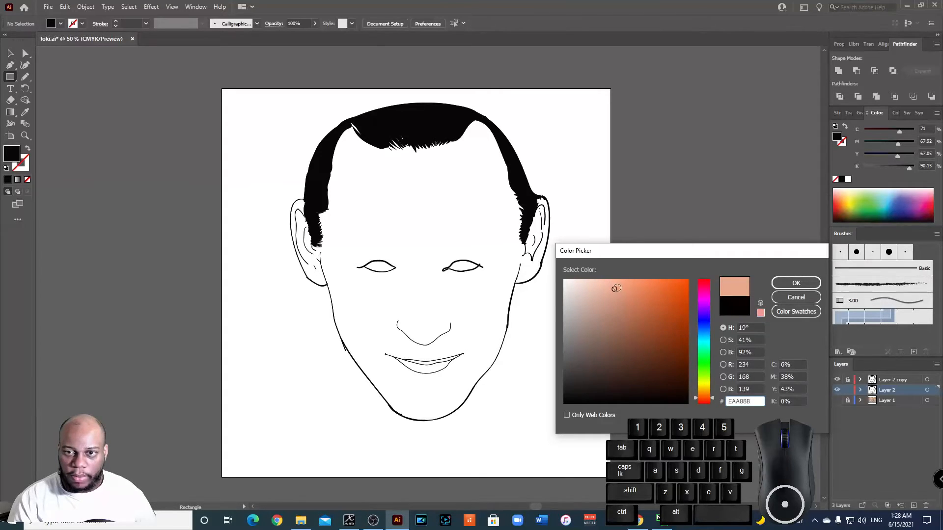
drag(618, 289, 618, 285)
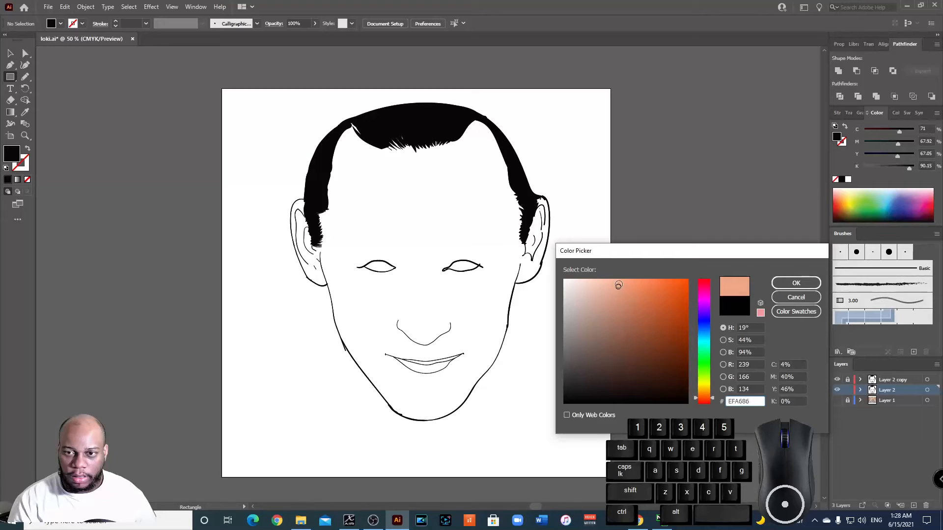
click(613, 286)
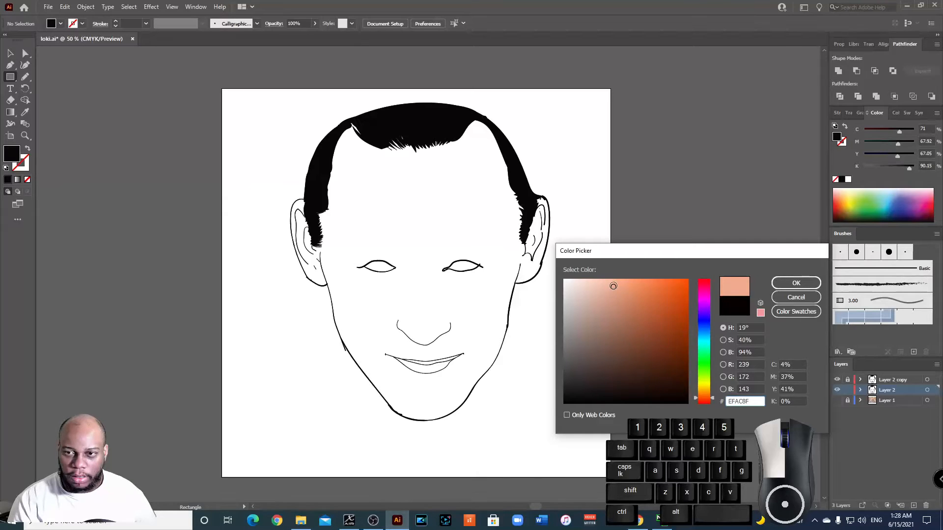
click(631, 285)
click(631, 284)
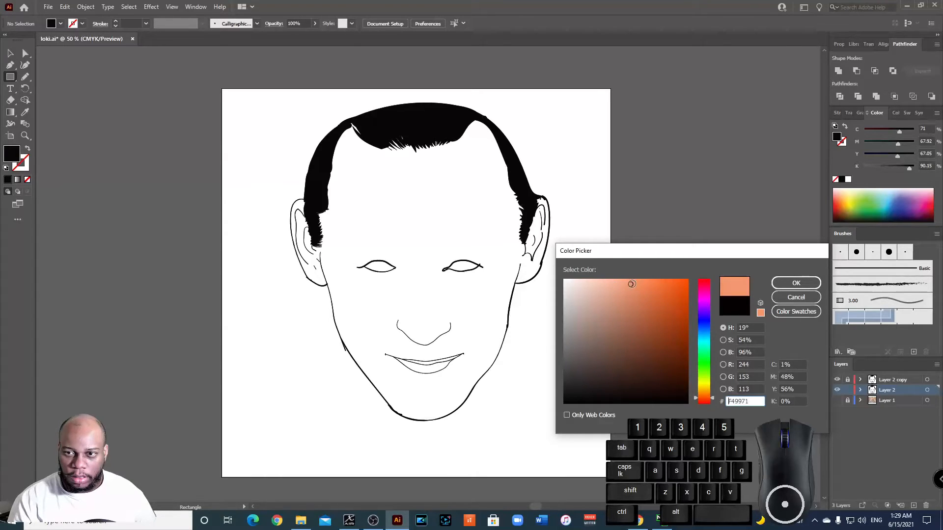
click(629, 285)
click(627, 284)
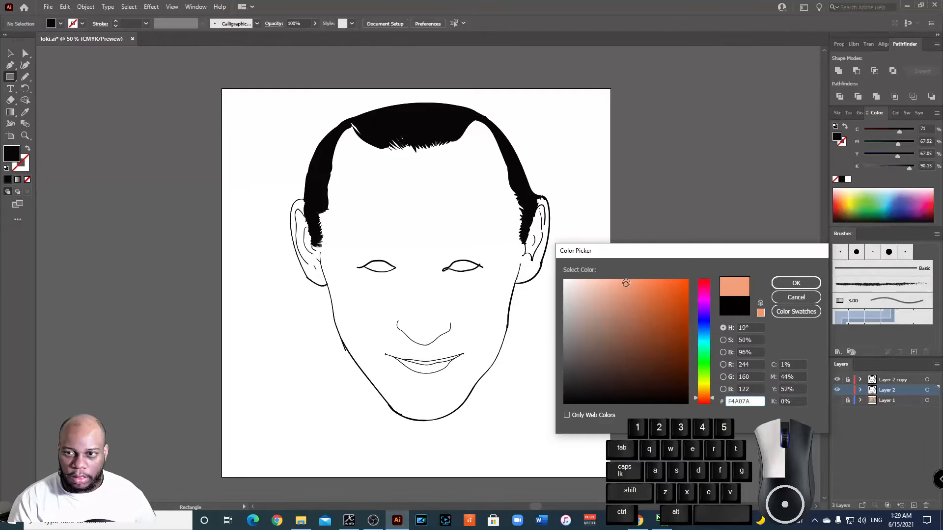
click(625, 285)
click(796, 283)
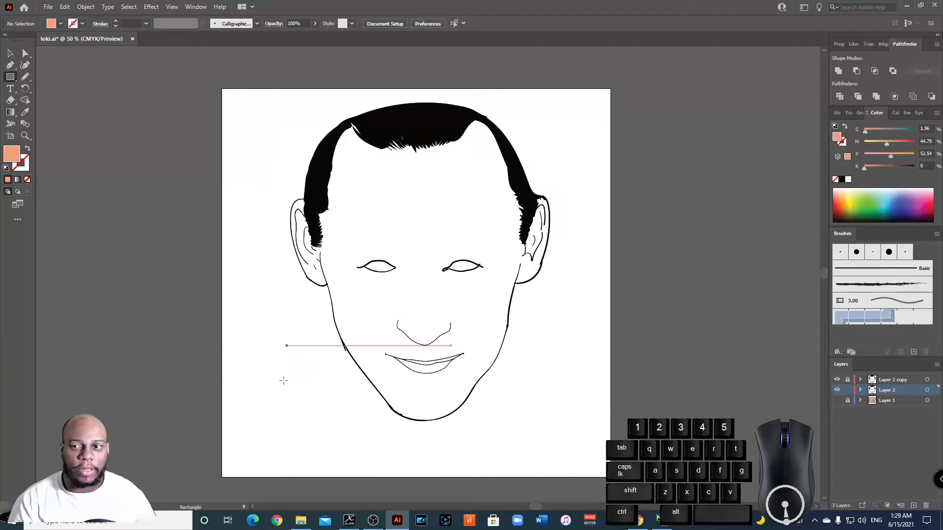
Step: Draw a rectangle about 21.1 by 19.1 in over the whole artboard on Layer 2 and send it behind the line art
mouse_move(184, 82)
mouse_down()
mouse_move(529, 441)
mouse_move(656, 501)
mouse_move(655, 422)
mouse_move(640, 422)
mouse_up()
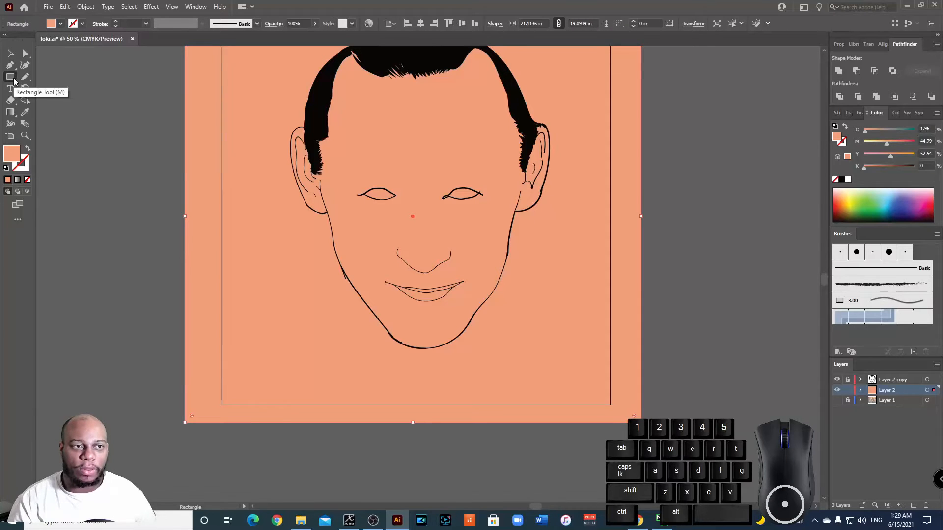
scroll(196, 223, up, 3)
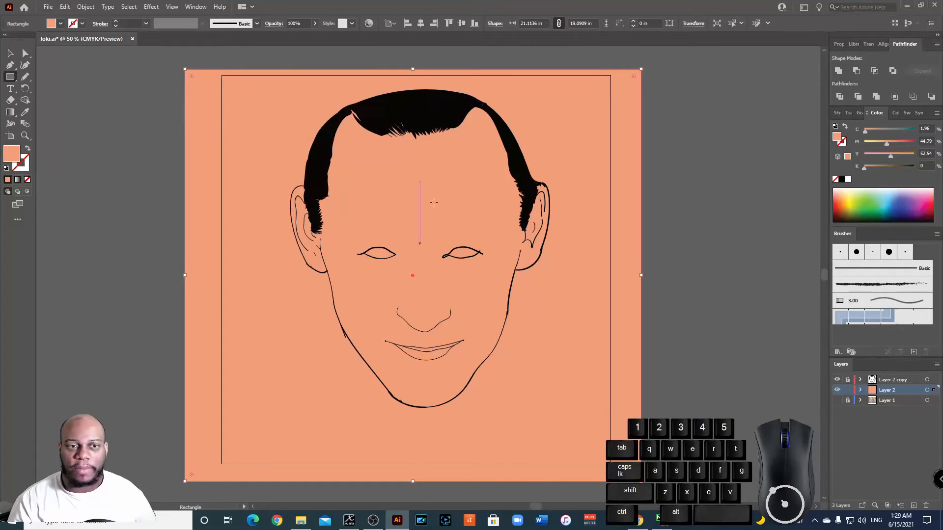
right_click(275, 108)
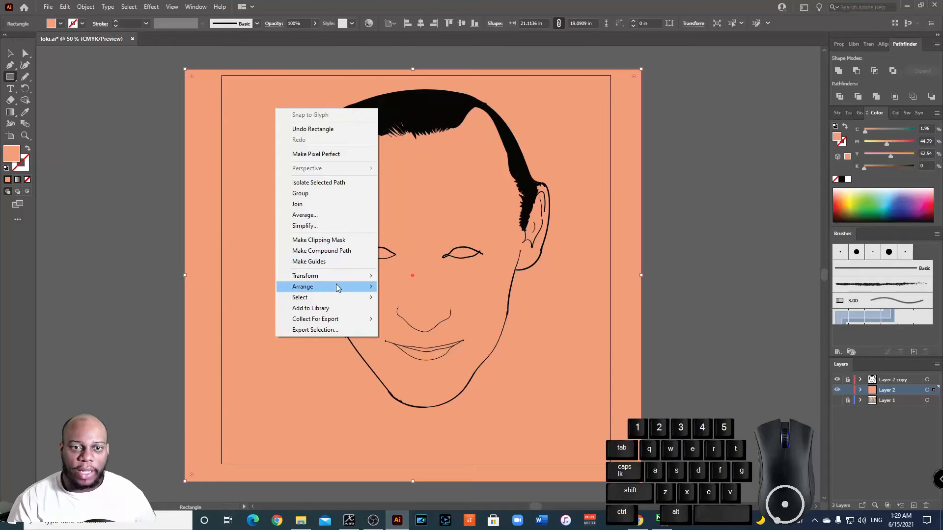
mouse_move(339, 290)
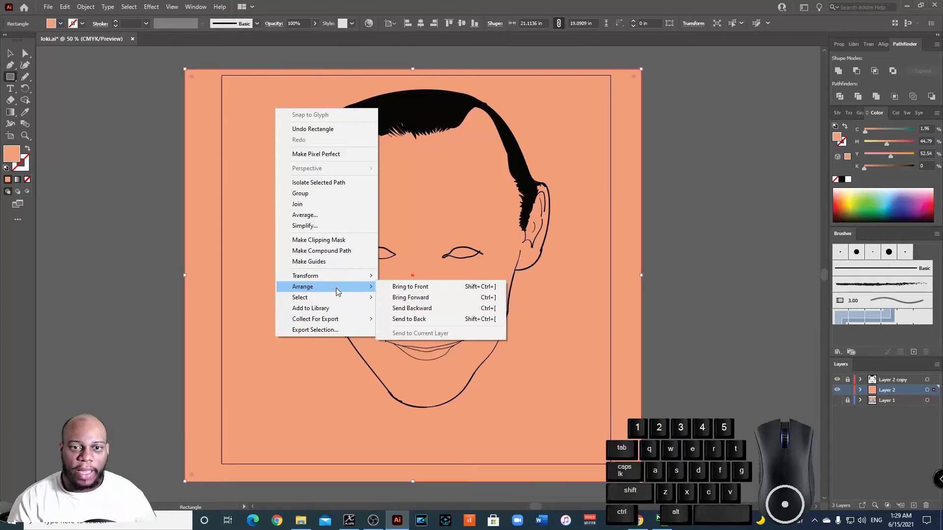
click(433, 320)
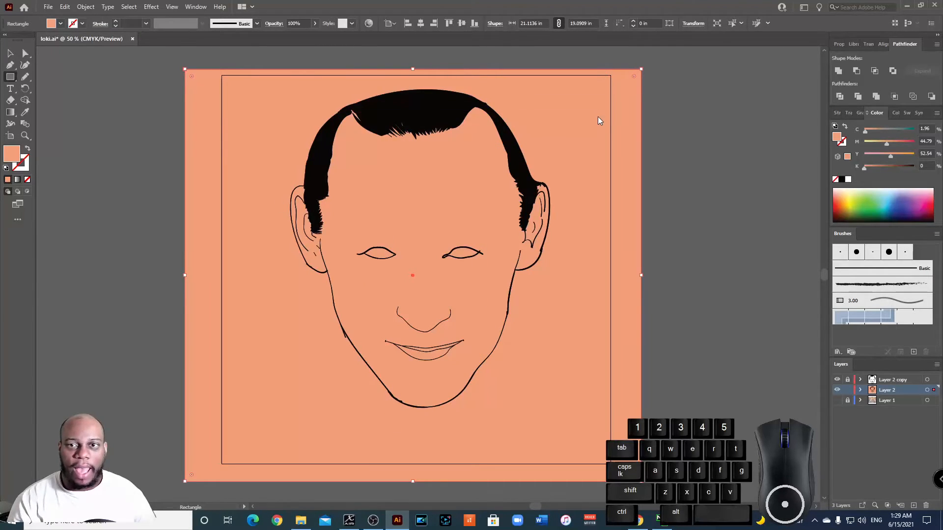
Step: Select the skin-coloured rectangle together with the line art on Layer 2, apply the Pathfinder Merge operation, and clear the selection
click(10, 53)
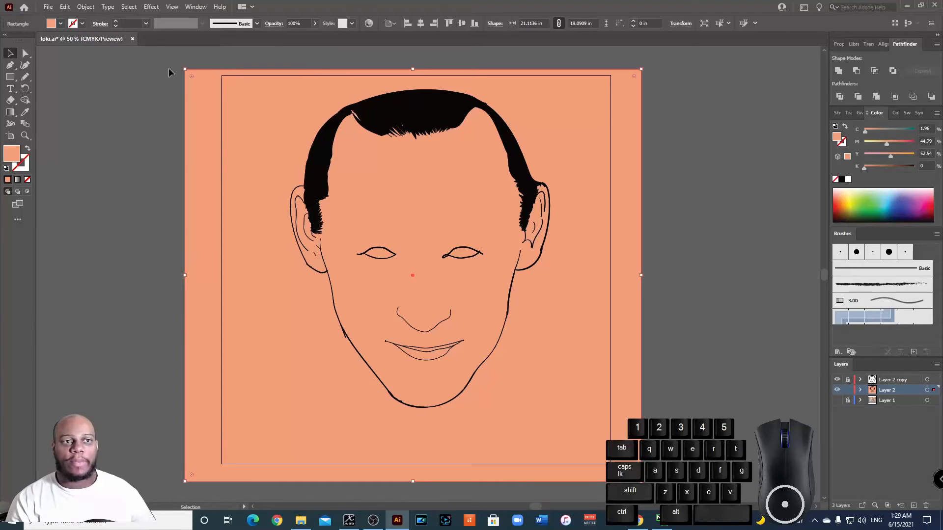
drag(137, 54, 569, 369)
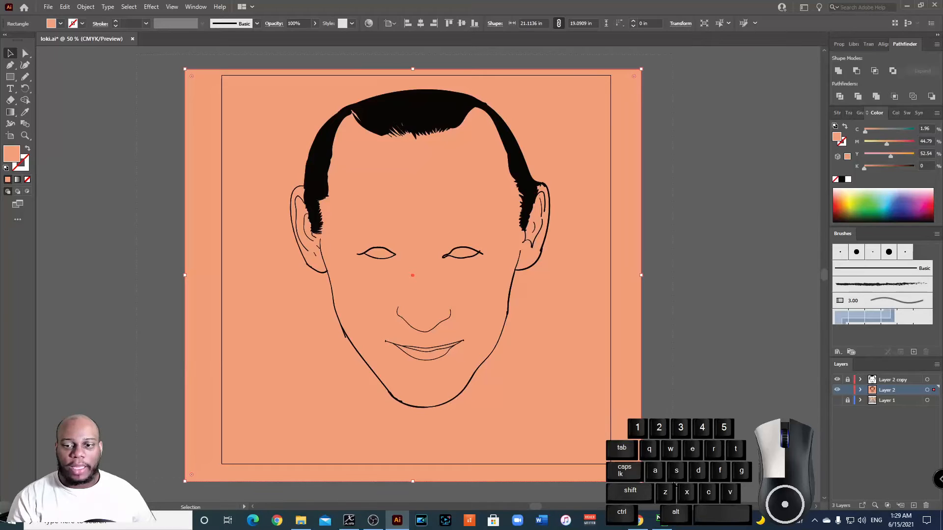
drag(589, 457, 585, 451)
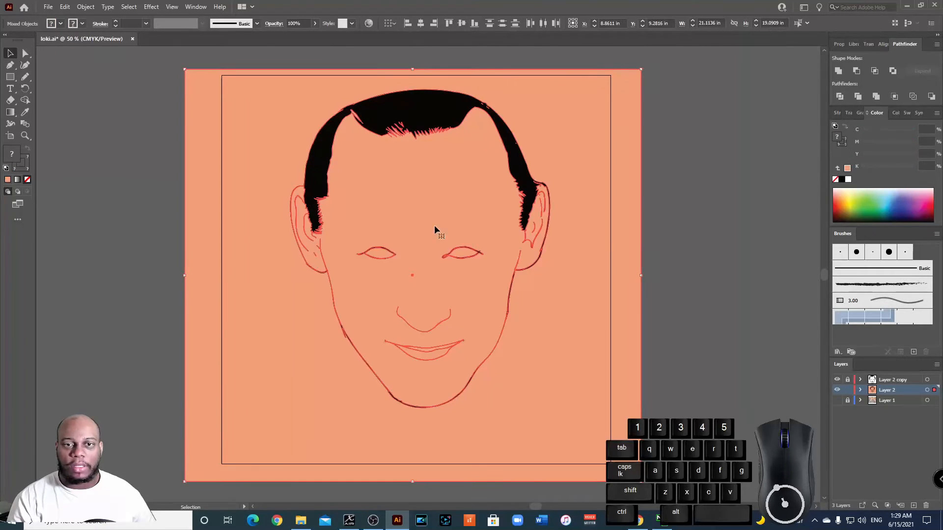
click(877, 98)
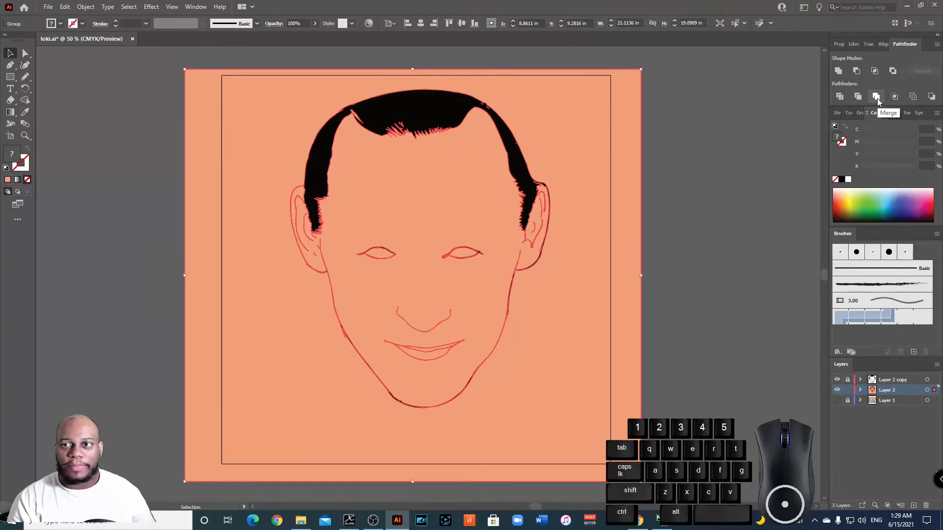
click(724, 268)
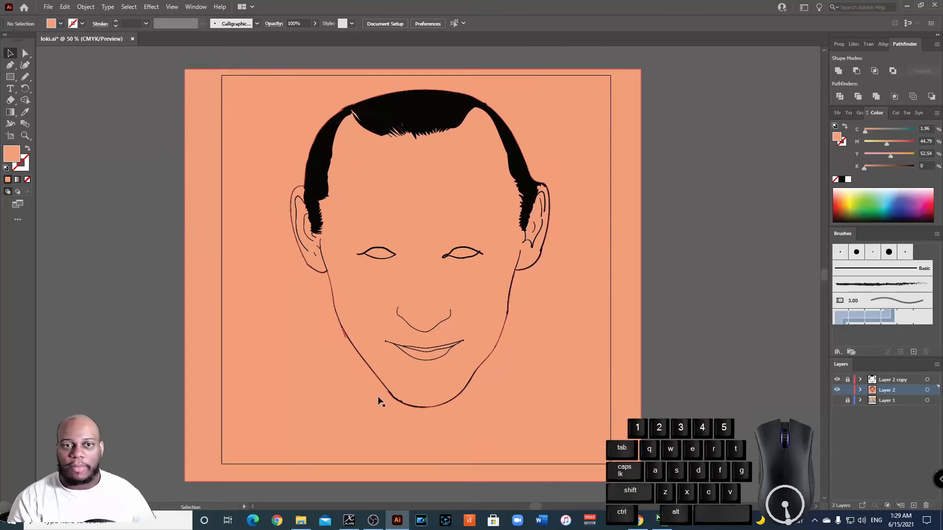
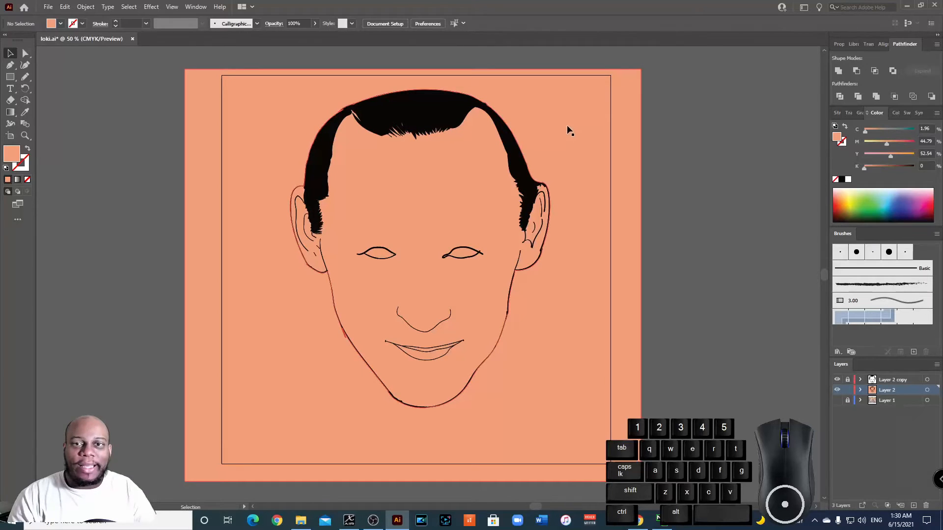
Step: Isolate the merged group and delete the skin-coloured background piece surrounding the head
right_click(587, 116)
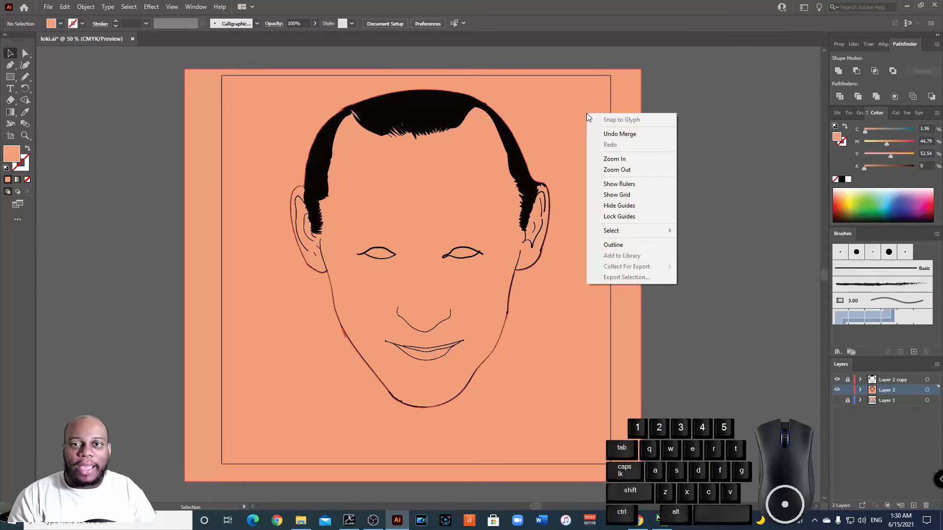
click(558, 110)
click(558, 108)
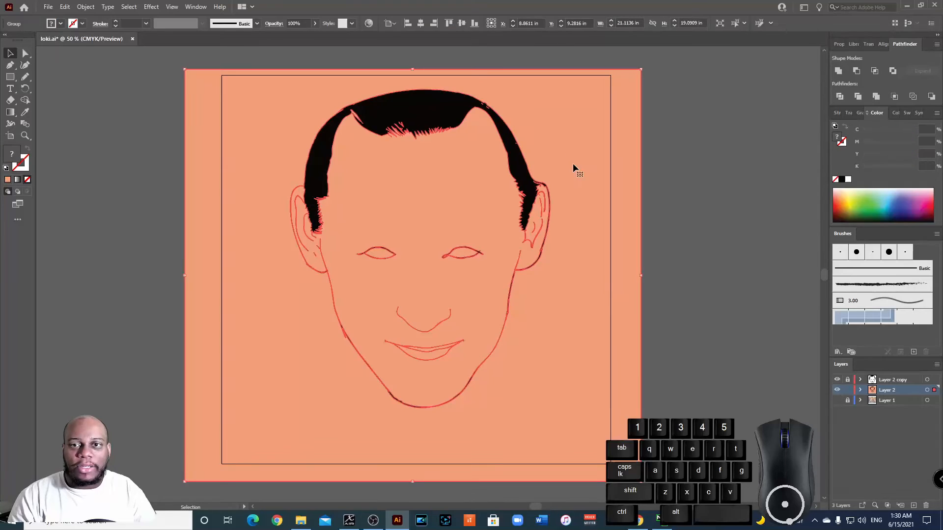
right_click(565, 120)
click(605, 192)
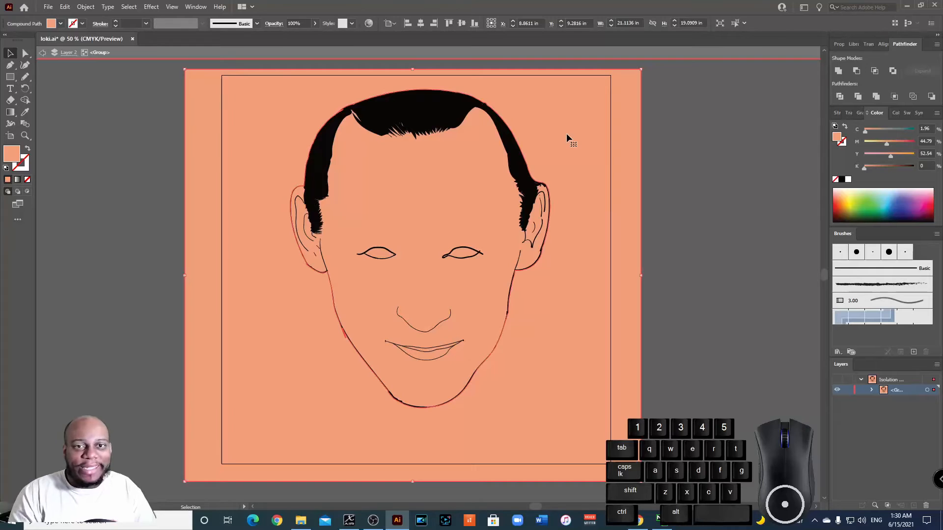
key(Delete)
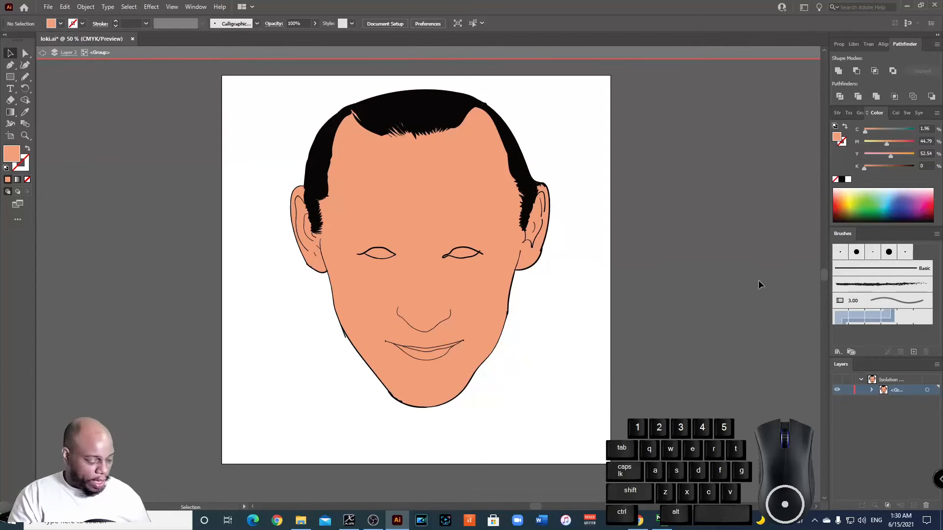
key(ctrl+equal)
key(ctrl+equal)
key(ctrl+equal)
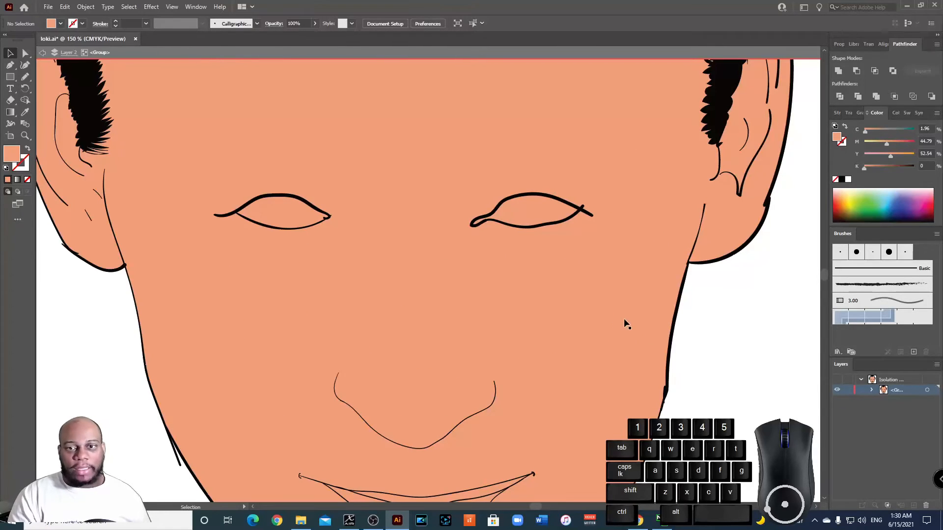
key(ctrl+minus)
key(ctrl+minus)
scroll(565, 270, up, 2)
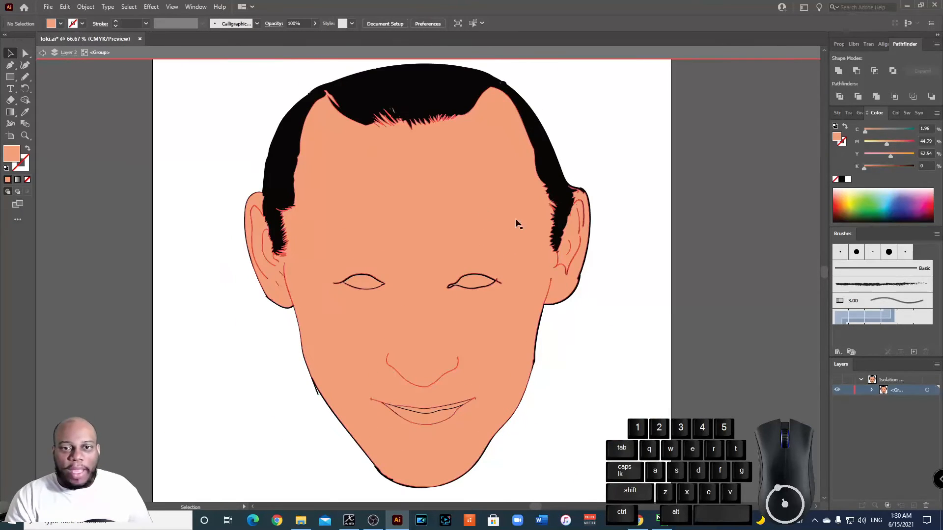
click(363, 286)
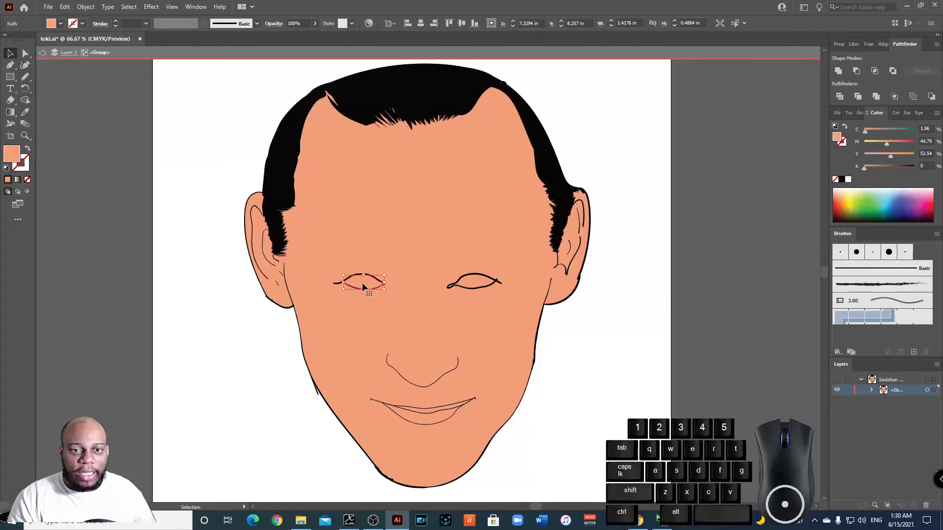
shift+click(482, 281)
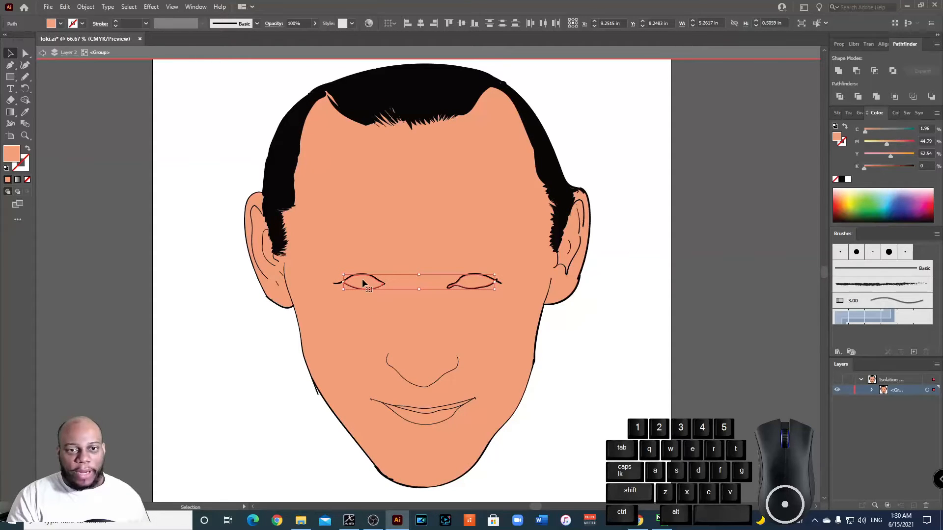
click(625, 341)
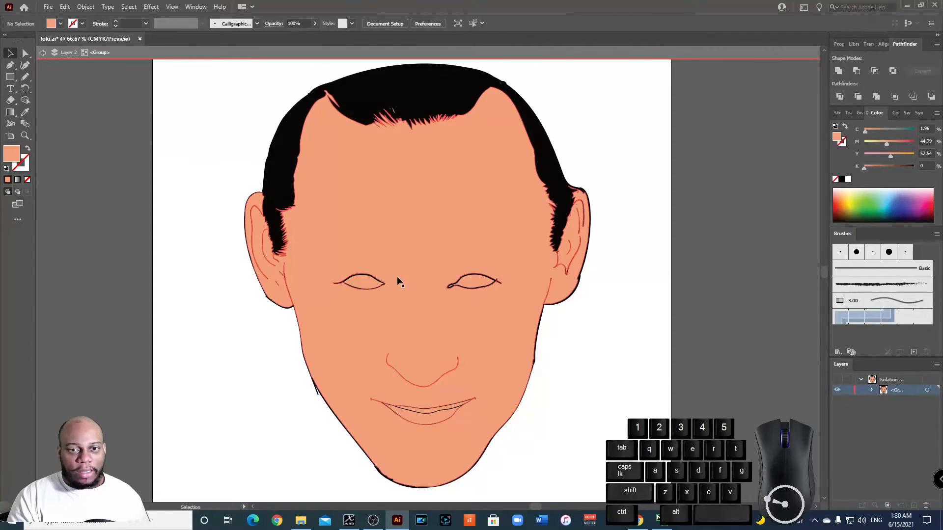
Step: Select the inner shapes of both eyes, fill them with white (FFFFFF), and clear the selection
click(377, 285)
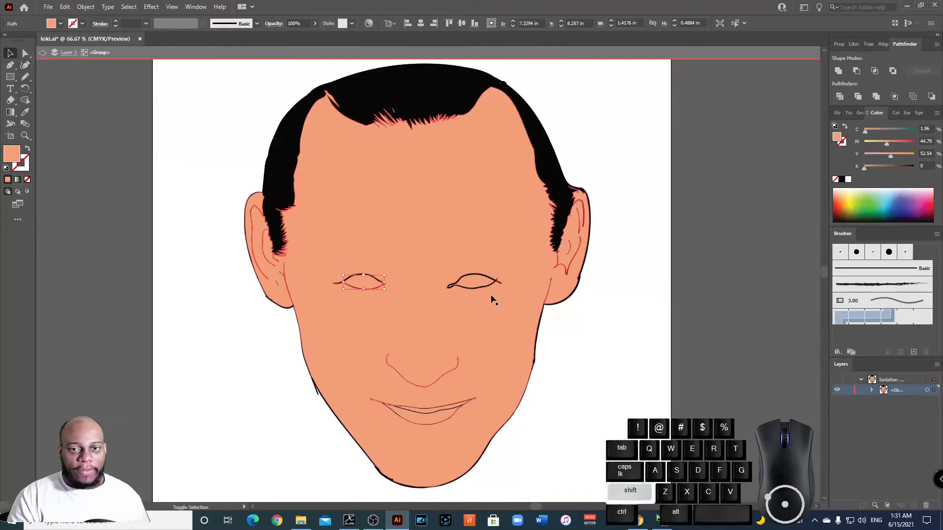
shift+click(478, 284)
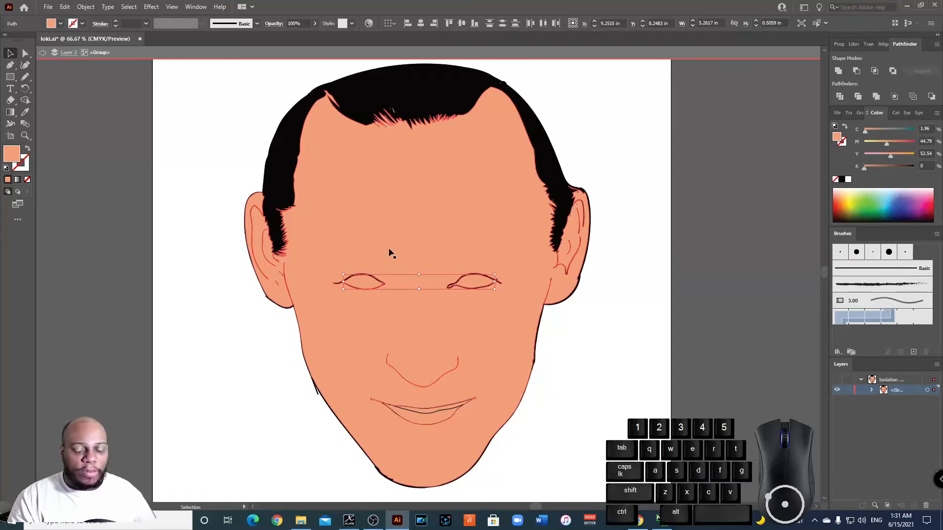
double_click(12, 153)
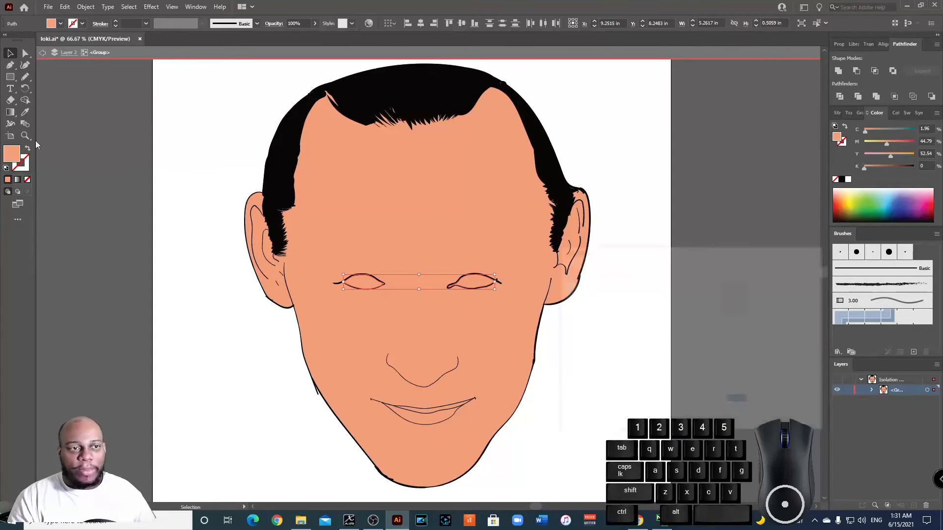
drag(593, 284, 567, 284)
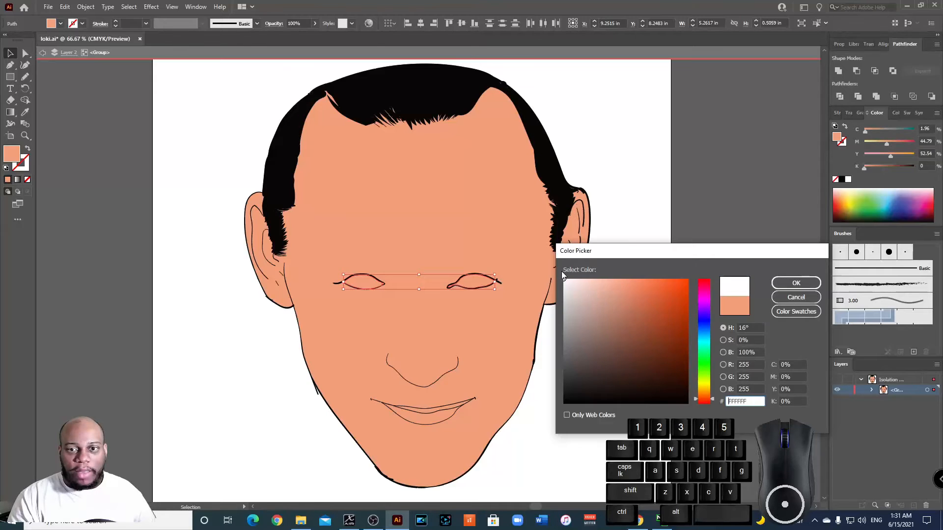
click(796, 283)
click(622, 149)
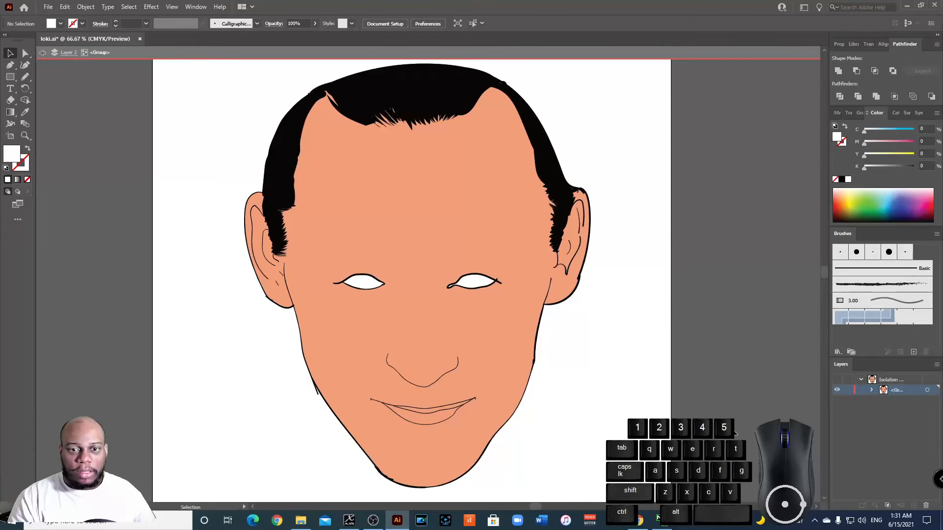
Step: Fill the upper lip shape with a muted brown of R 181, G 119, B 97
click(440, 408)
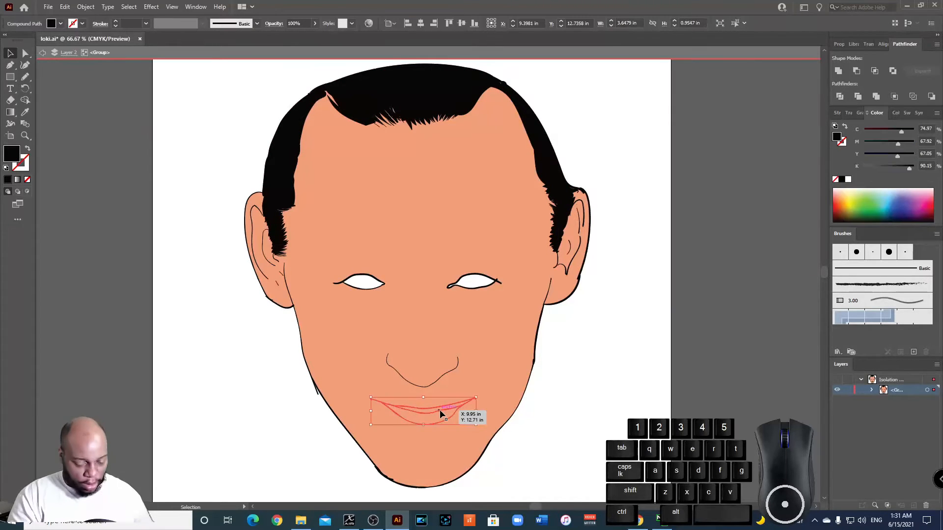
key(ctrl)
key(ctrl+equal)
key(ctrl+equal)
key(ctrl+equal)
key(ctrl+equal)
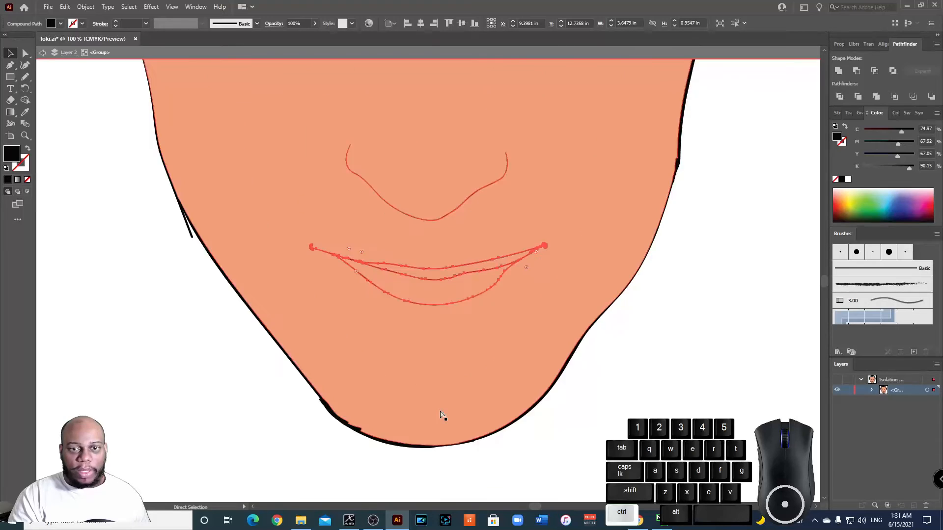
key(v)
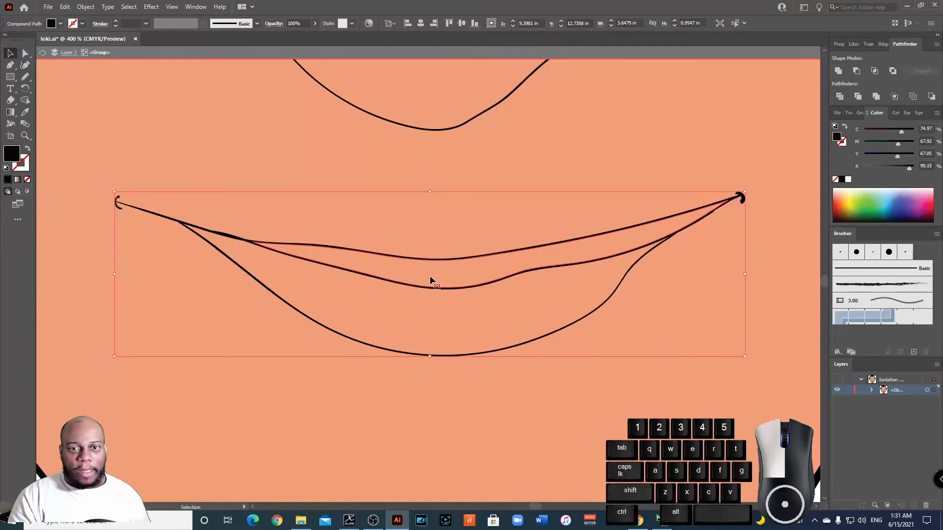
click(432, 278)
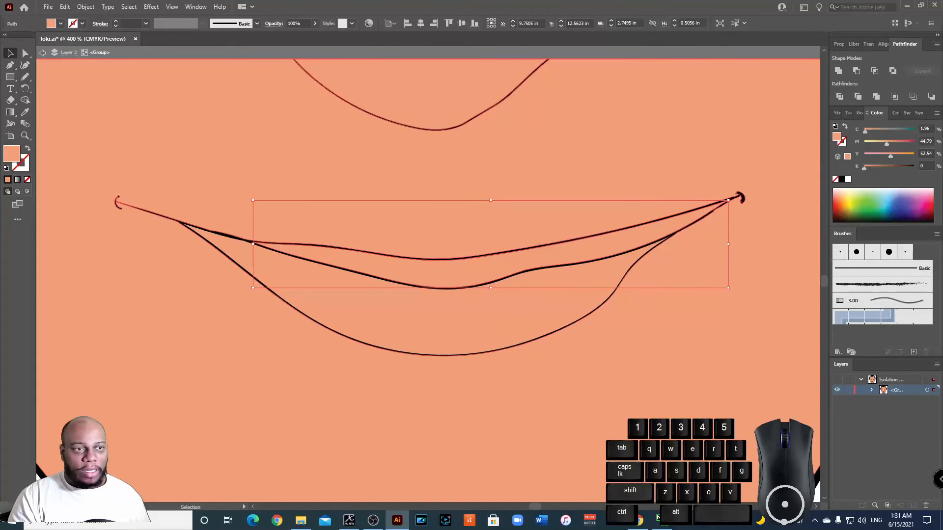
click(14, 152)
click(13, 152)
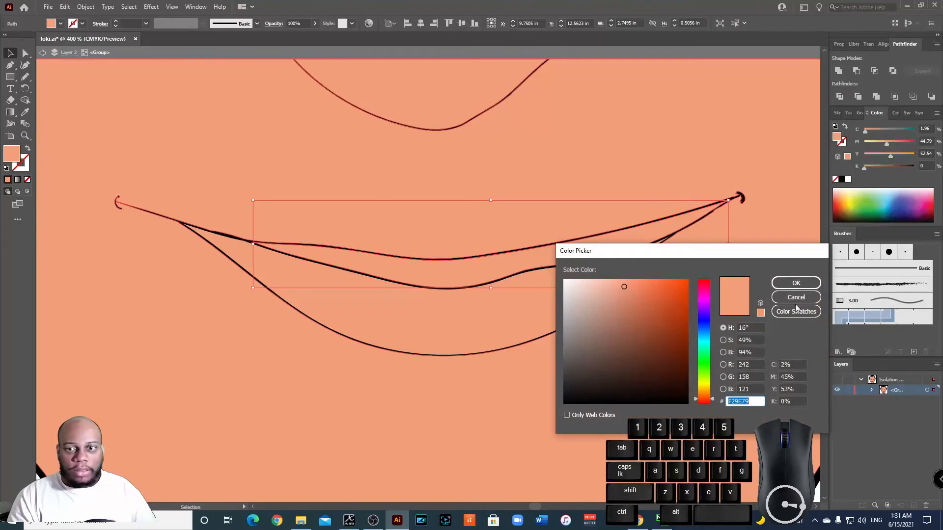
drag(625, 288, 626, 311)
click(795, 283)
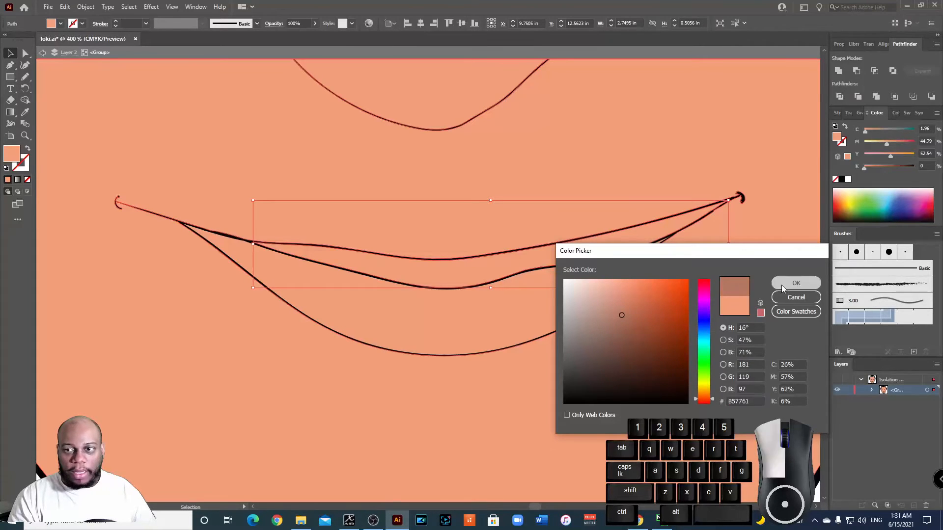
Step: Fill the lower lip shape with a dusky red, C15D5D, and clear the selection
click(178, 238)
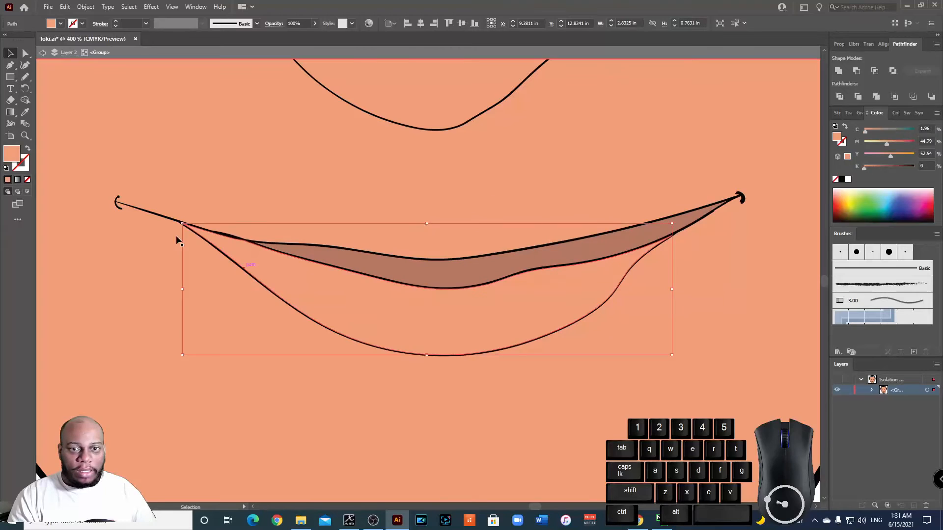
double_click(11, 153)
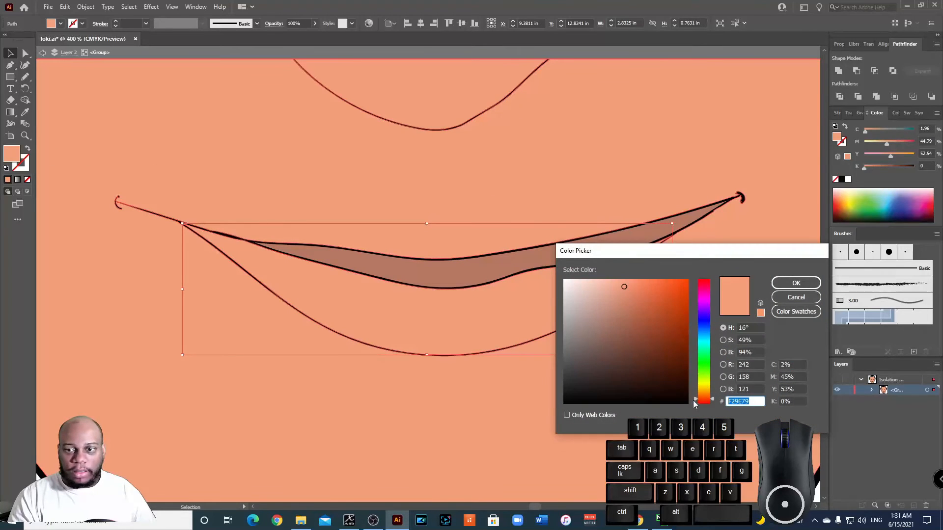
drag(624, 290, 625, 296)
mouse_move(627, 297)
mouse_down()
mouse_move(645, 301)
mouse_move(625, 308)
mouse_up()
click(708, 401)
click(637, 304)
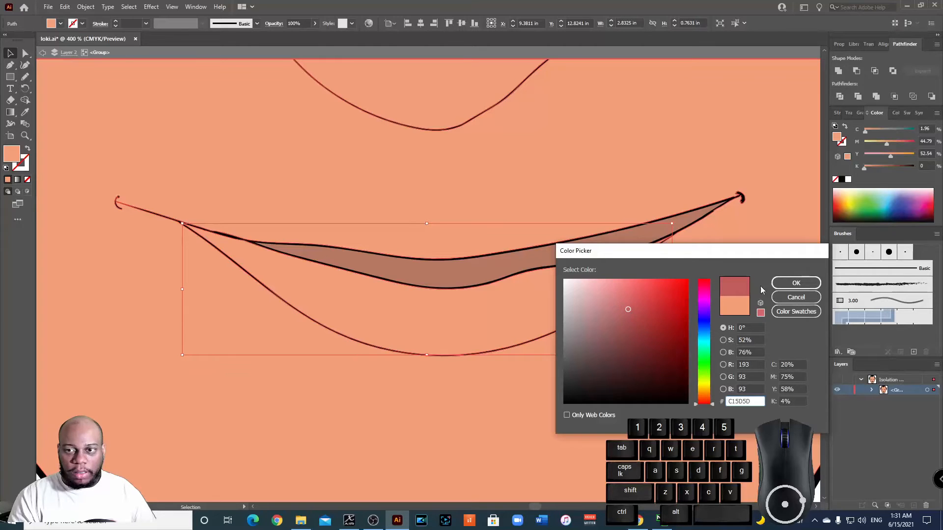
click(776, 283)
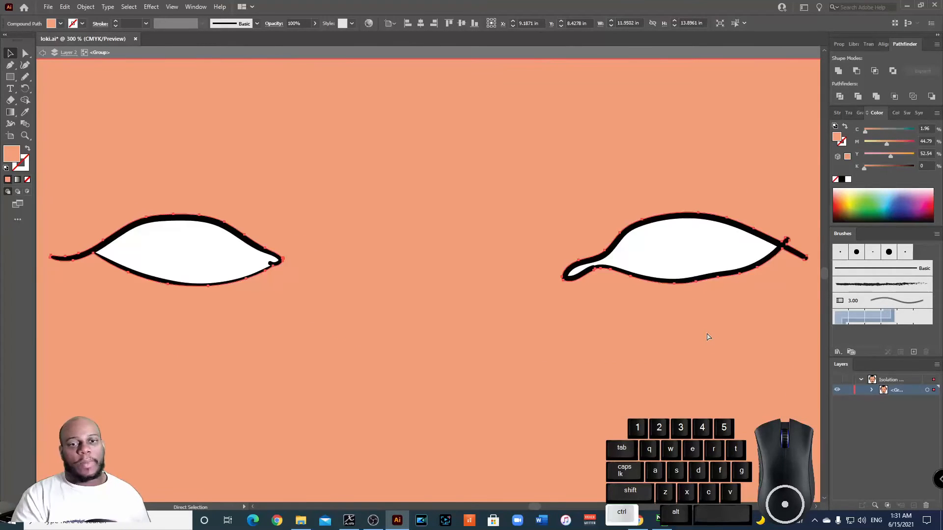
key(ctrl+minus)
key(ctrl+minus)
key(ctrl+minus)
key(ctrl+minus)
key(ctrl+minus)
key(v)
click(682, 290)
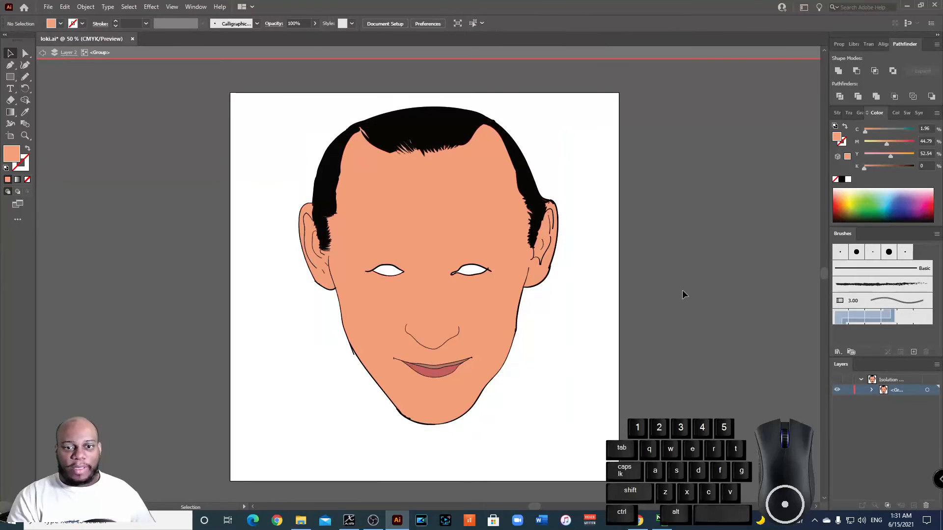
Step: Recolour the upper lip with a soft rose-brown of about C 20, M 54, Y 55, K 1, and clear the selection
key(ctrl+plus)
key(ctrl+plus)
key(ctrl+plus)
scroll(669, 178, down, 1)
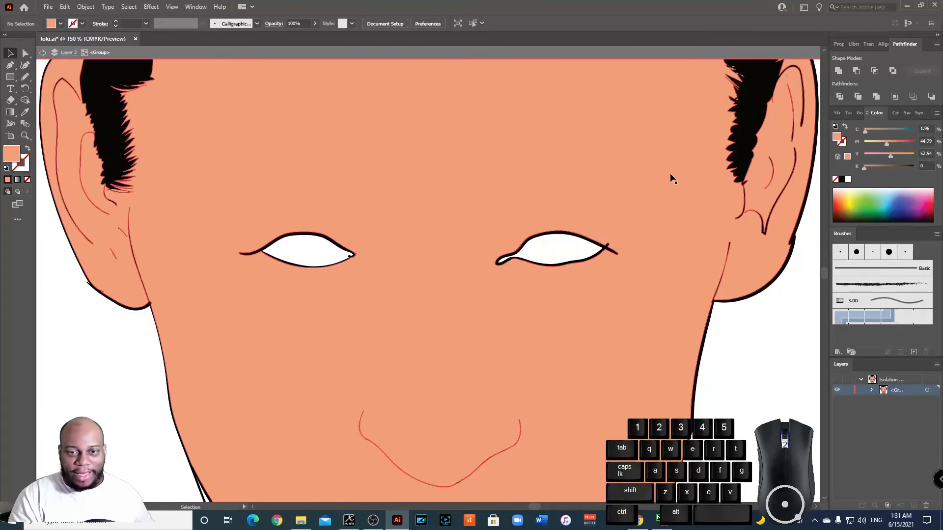
scroll(669, 172, down, 3)
key(ctrl+plus)
scroll(604, 227, down, 2)
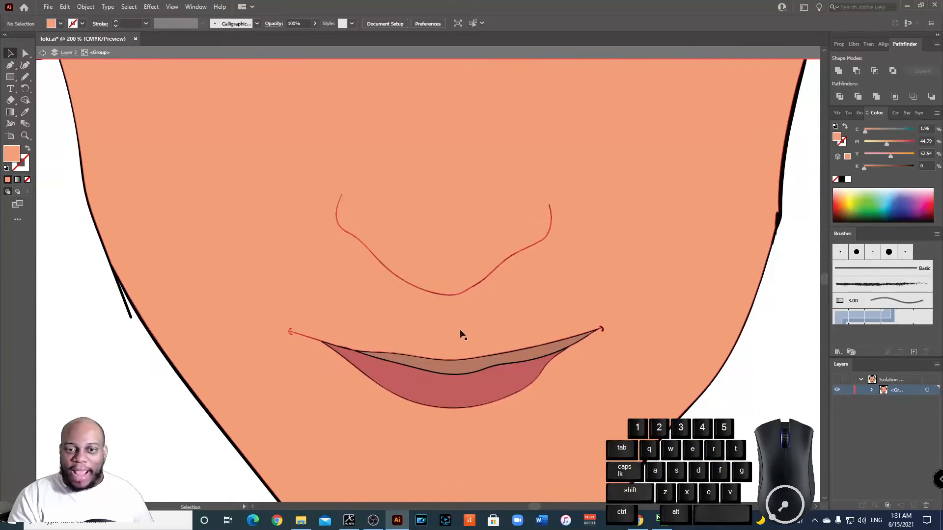
click(461, 365)
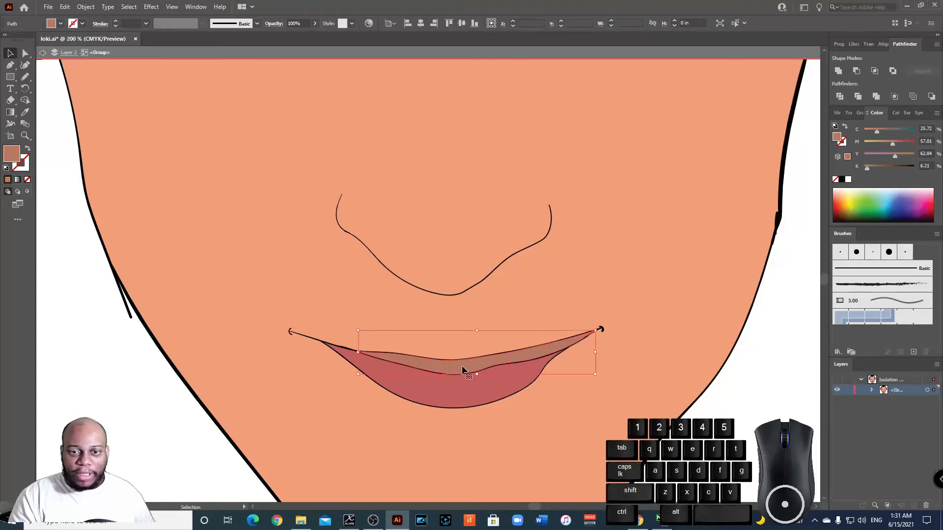
double_click(14, 154)
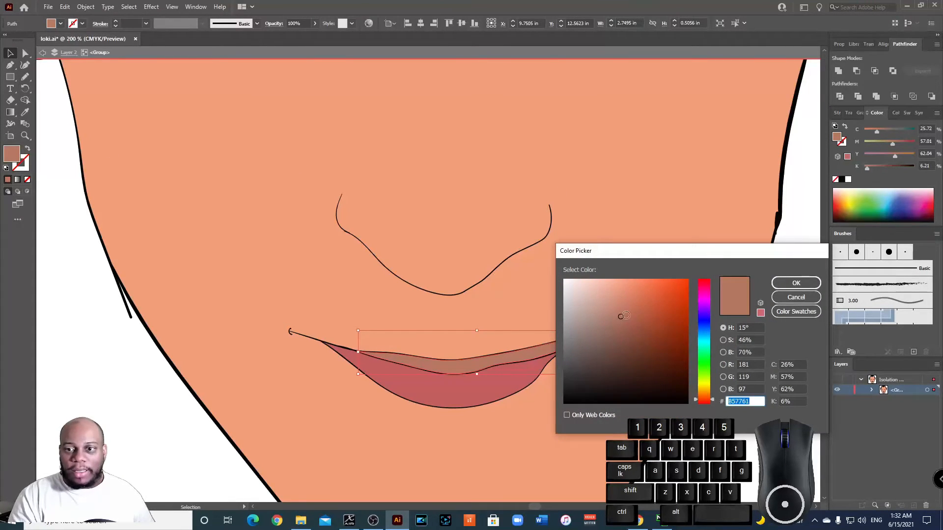
click(625, 314)
click(627, 309)
click(633, 305)
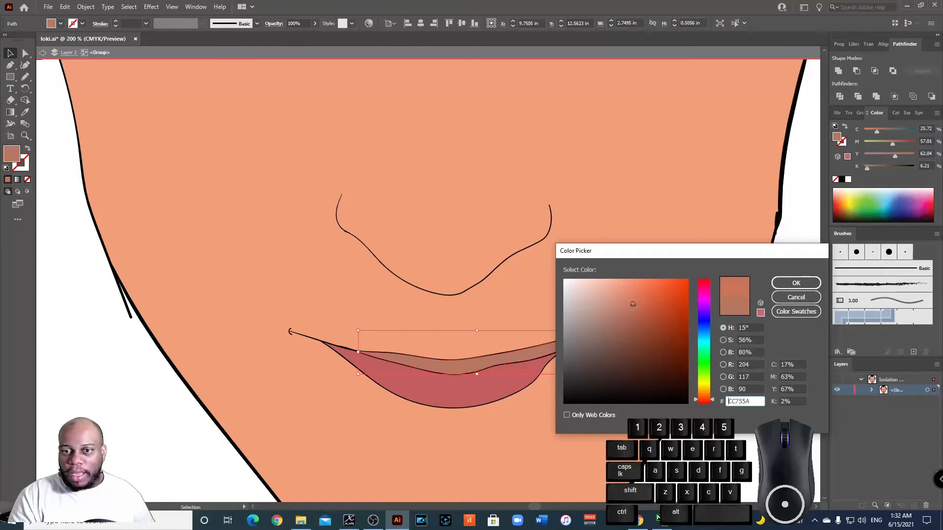
click(646, 304)
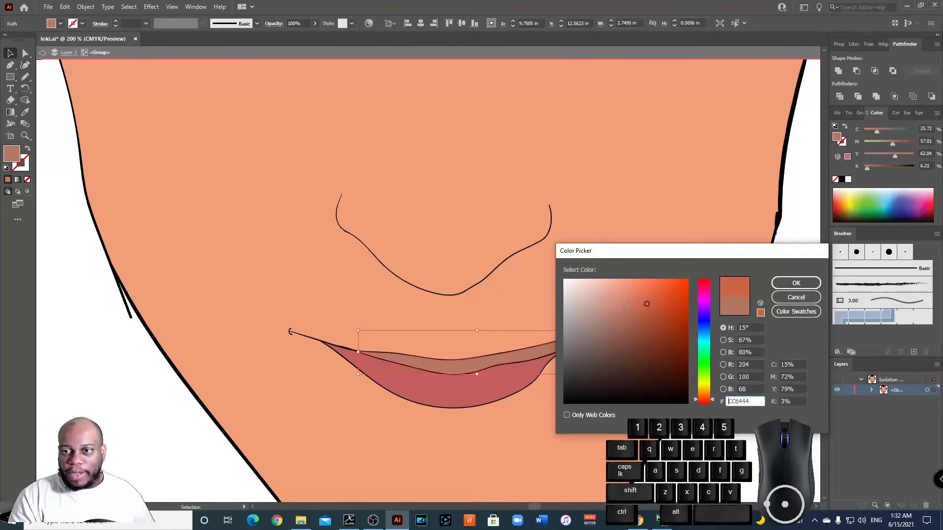
mouse_move(627, 305)
mouse_down()
mouse_move(600, 301)
mouse_move(602, 318)
mouse_up()
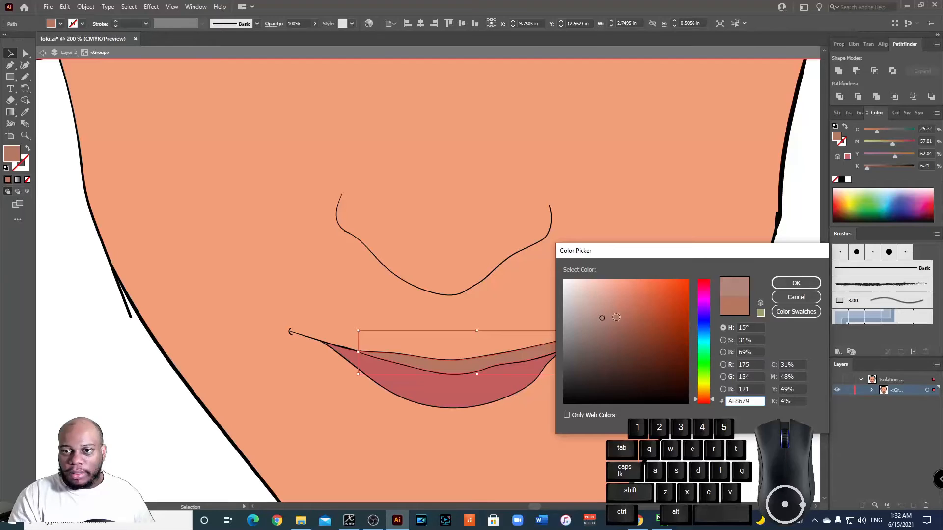
click(616, 317)
click(619, 305)
click(795, 282)
click(737, 396)
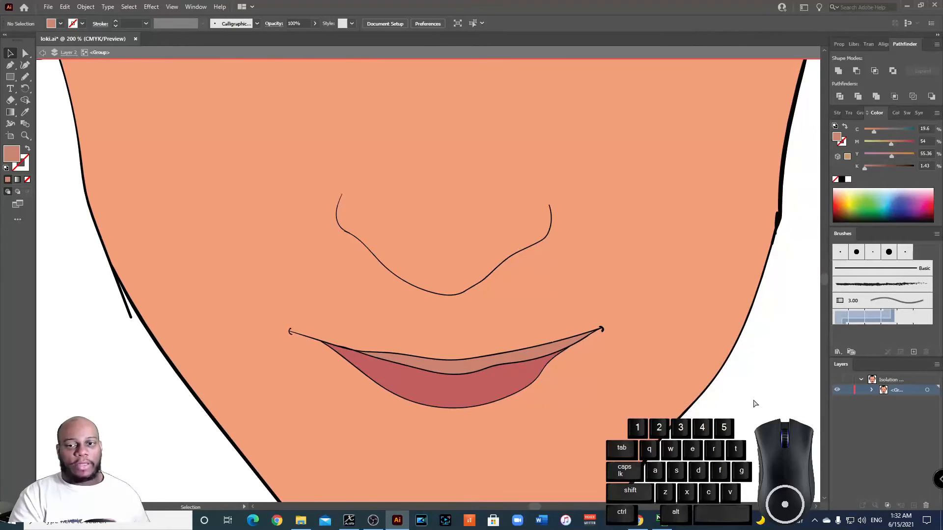
key(ctrl+0)
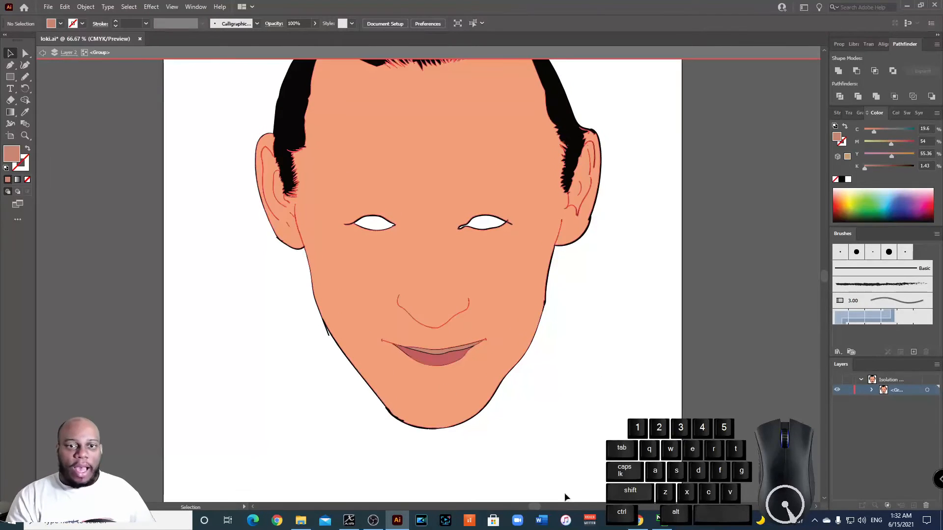
scroll(460, 253, up, 2)
key(ctrl+minus)
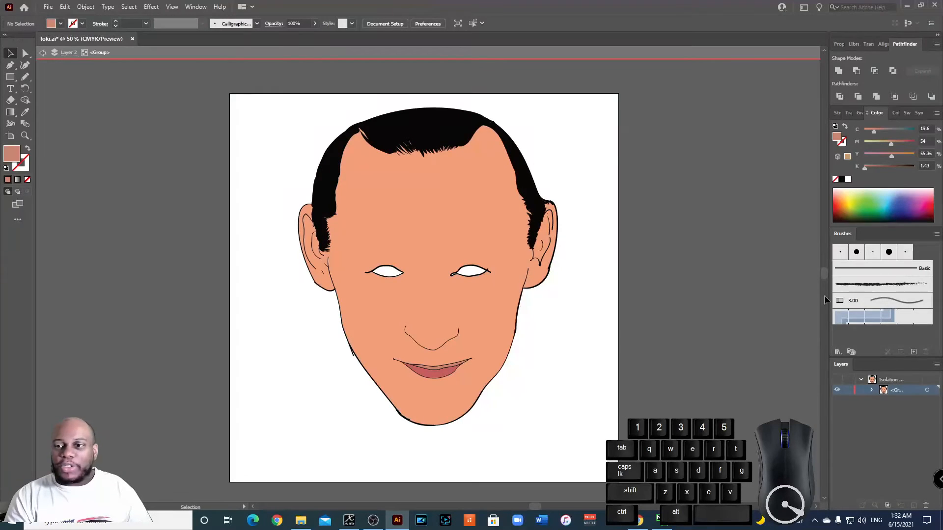
Step: Leave the isolated group, add a new layer above Layer 2, and make Layer 2 the active layer again
double_click(755, 396)
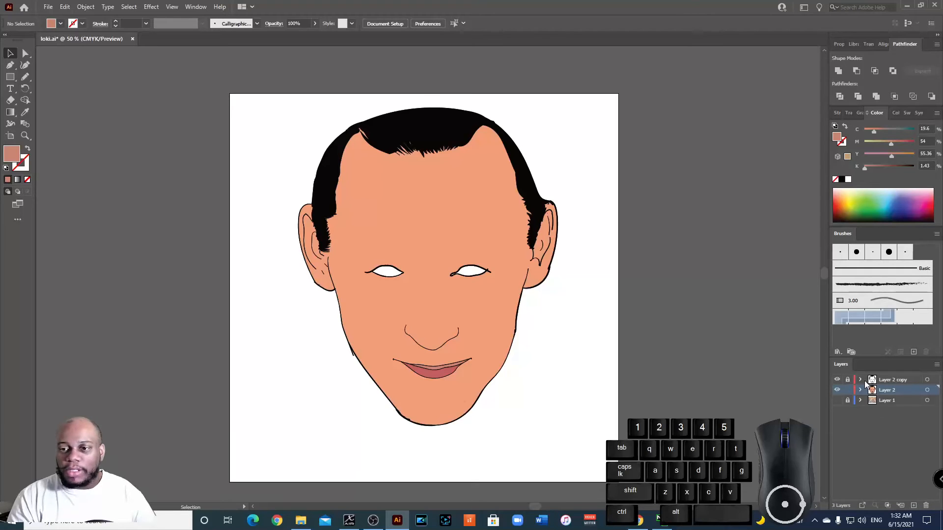
click(914, 505)
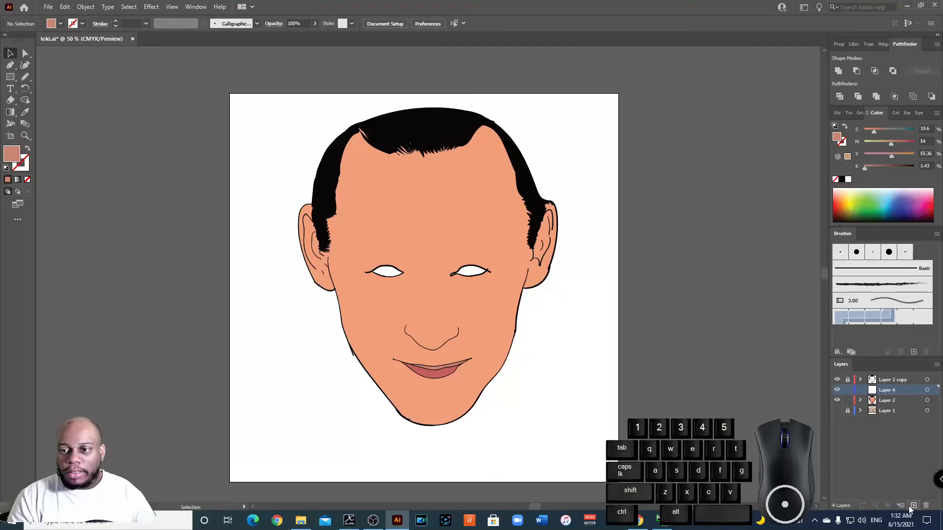
click(895, 401)
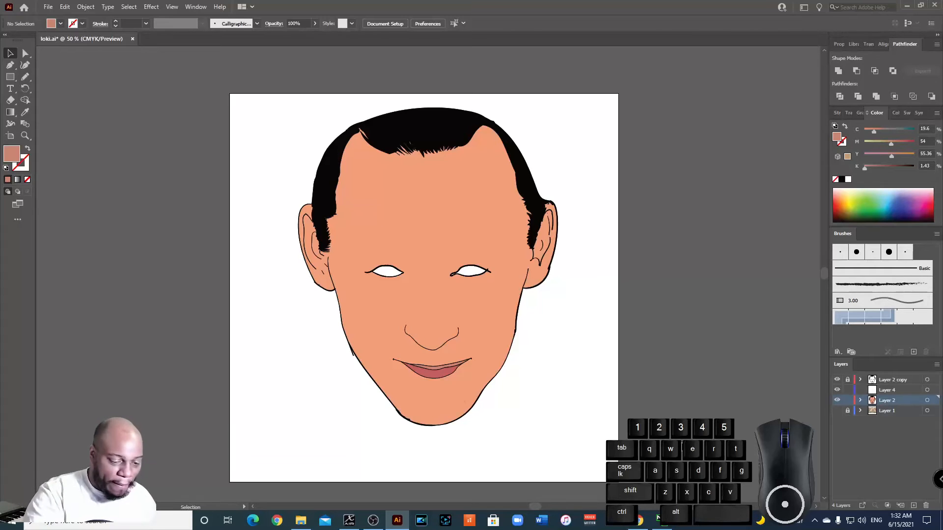
Step: Sample the face's skin colour and darken it to D6876B as the fill for the Pencil shading
key(b)
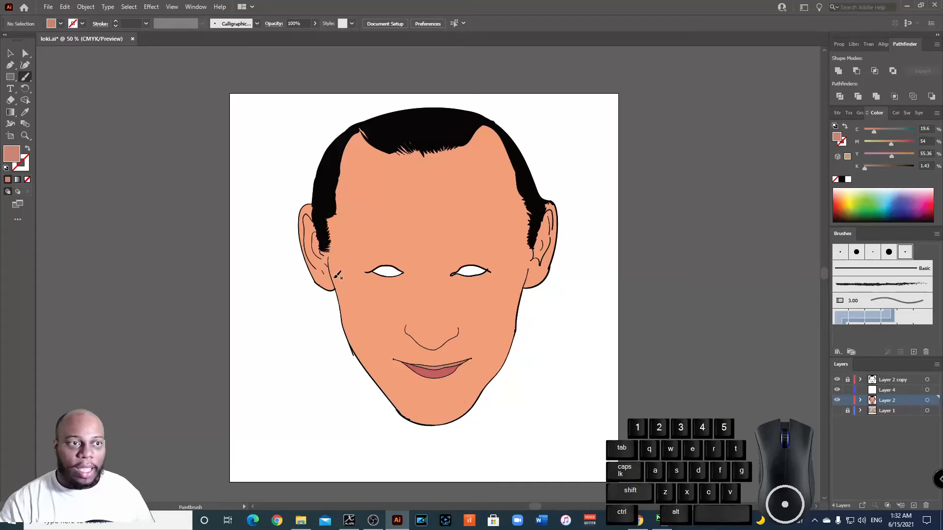
key(n)
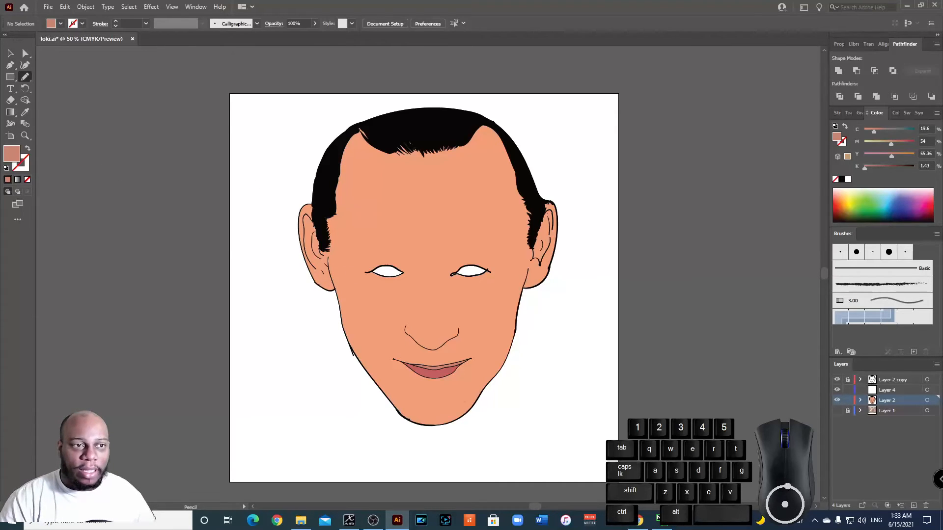
double_click(17, 156)
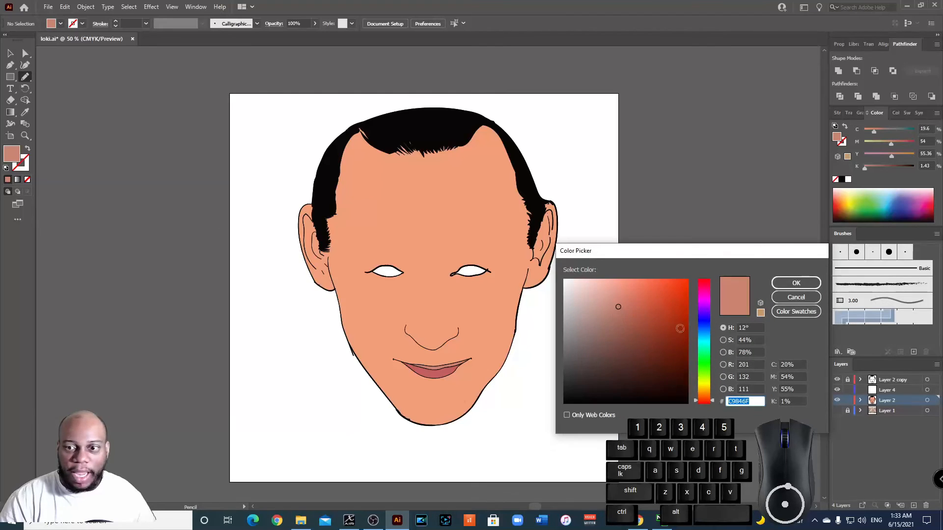
click(805, 283)
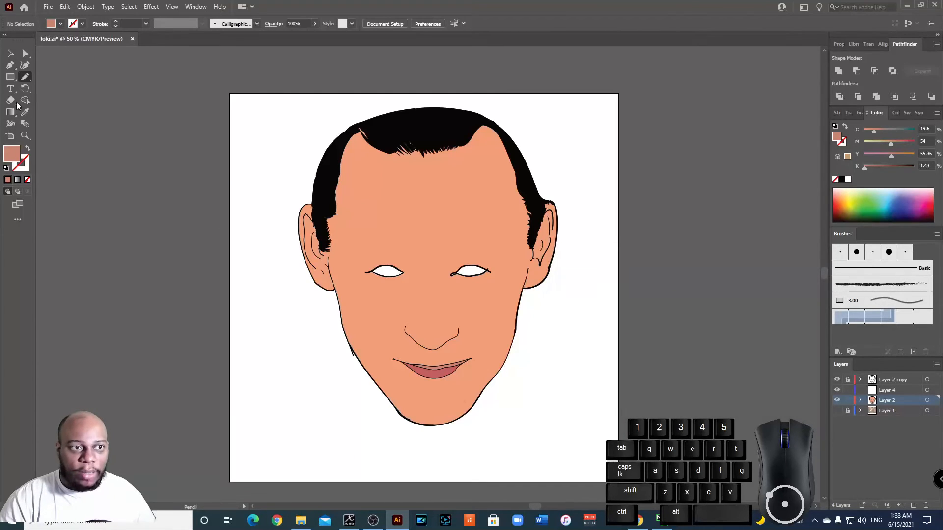
key(i)
click(444, 162)
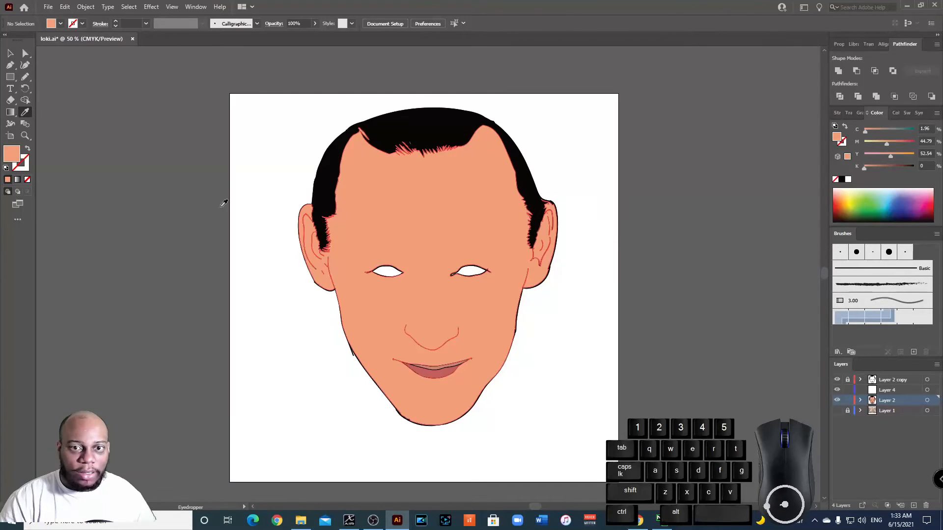
double_click(19, 150)
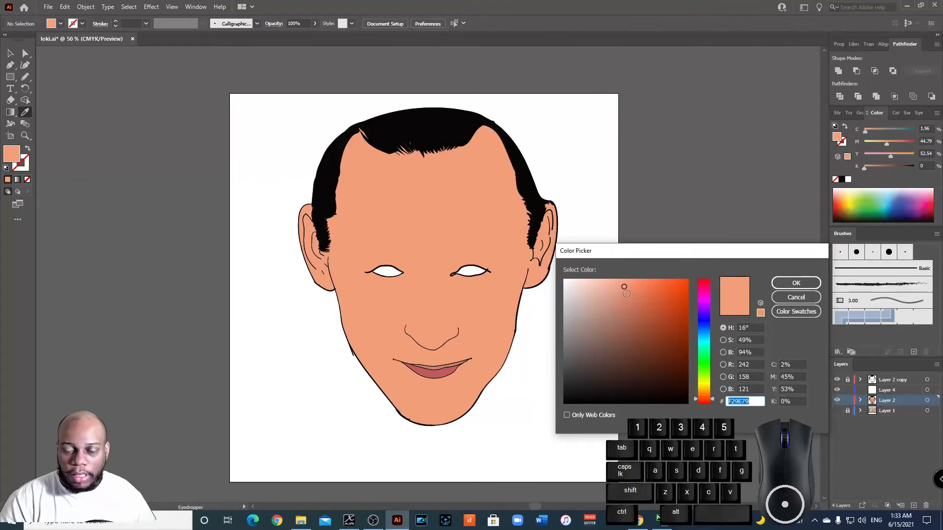
drag(624, 290, 626, 297)
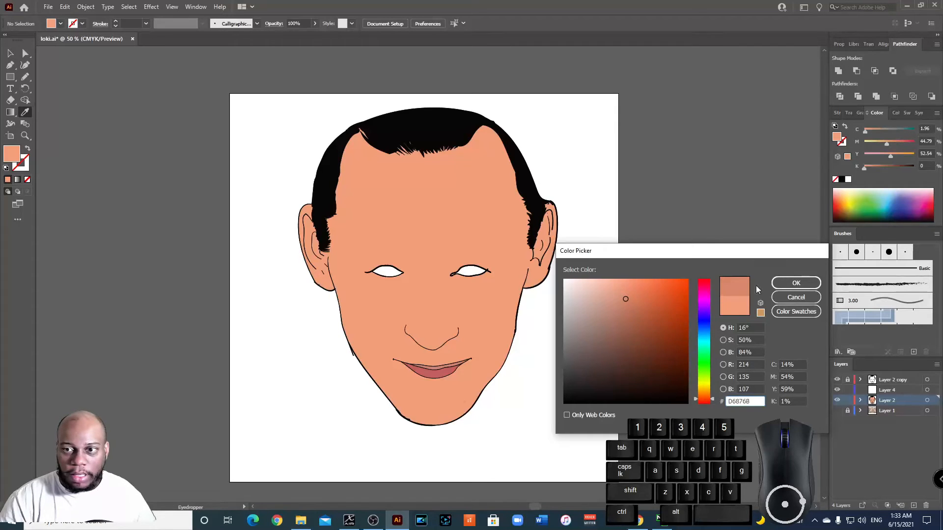
click(776, 283)
Step: Draw a closed shadow shape with the Pencil tool along the nose outline, including a short patch beneath the tip
key(ctrl+1)
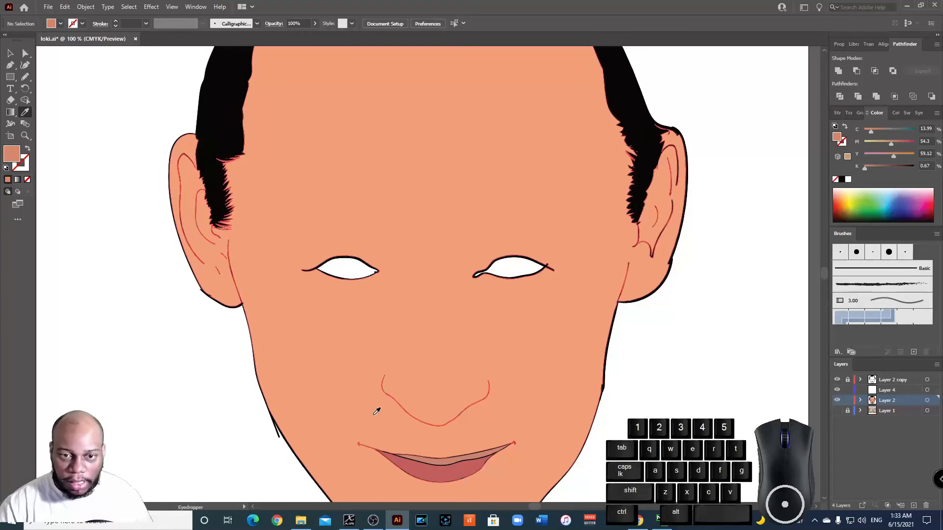
key(ctrl+plus)
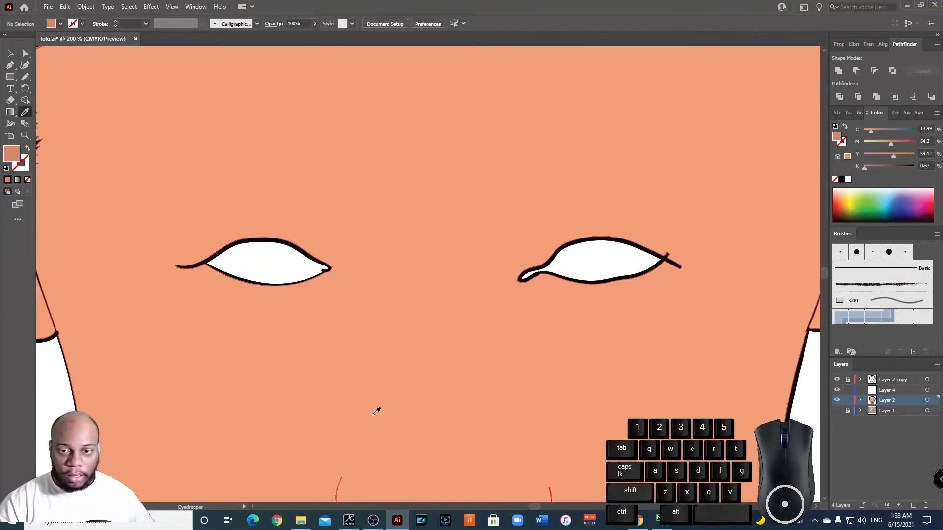
scroll(343, 427, down, 3)
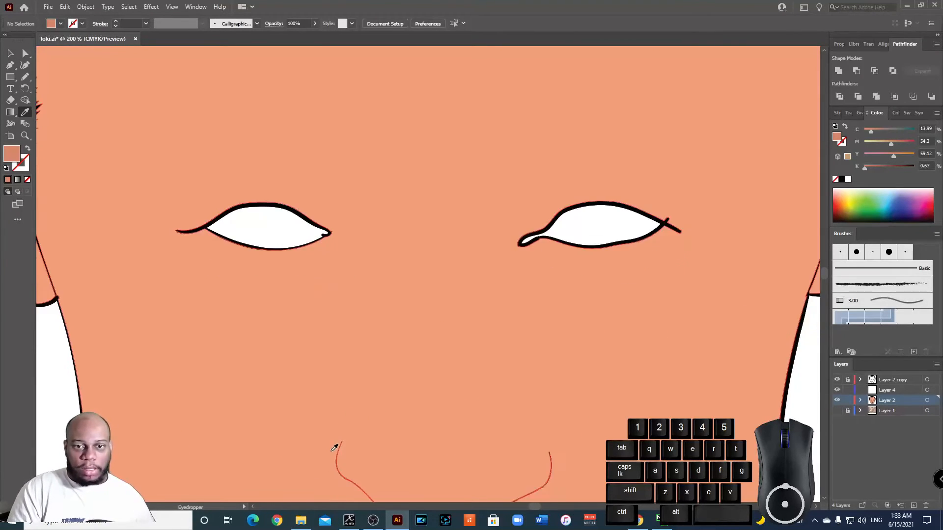
scroll(327, 433, down, 5)
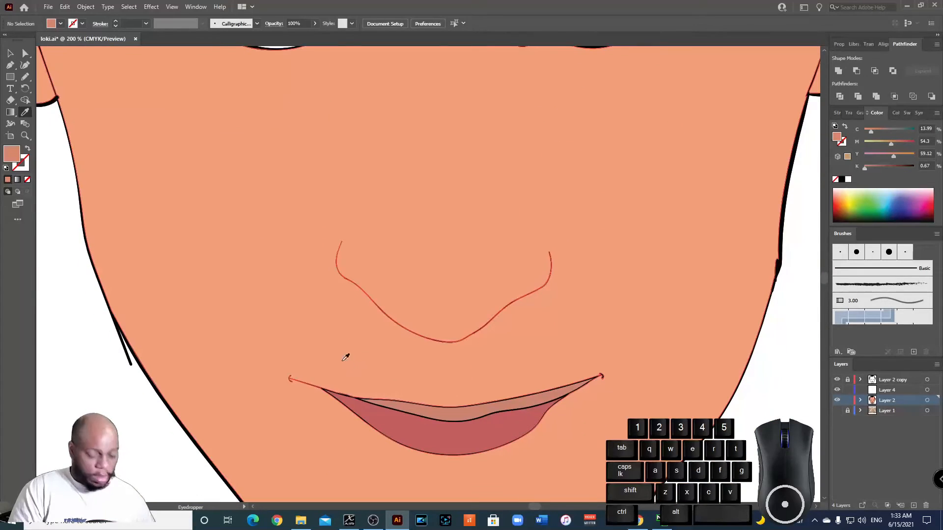
key(n)
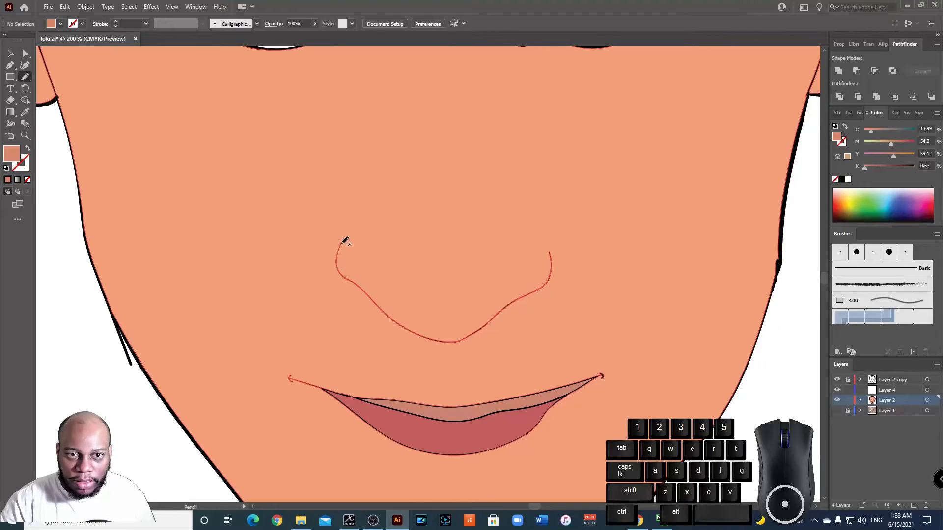
drag(343, 242, 344, 244)
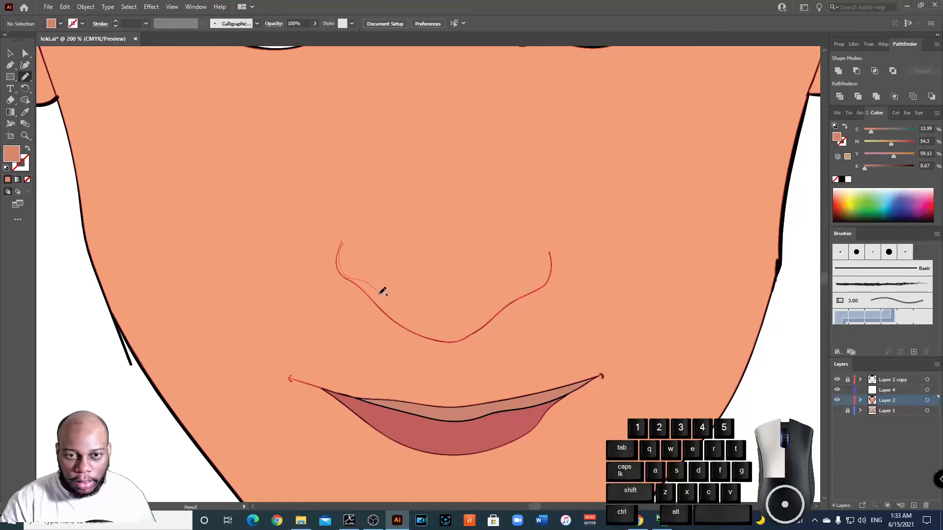
mouse_move(382, 291)
mouse_down()
mouse_move(421, 326)
mouse_move(465, 326)
mouse_move(532, 286)
mouse_move(549, 256)
mouse_up()
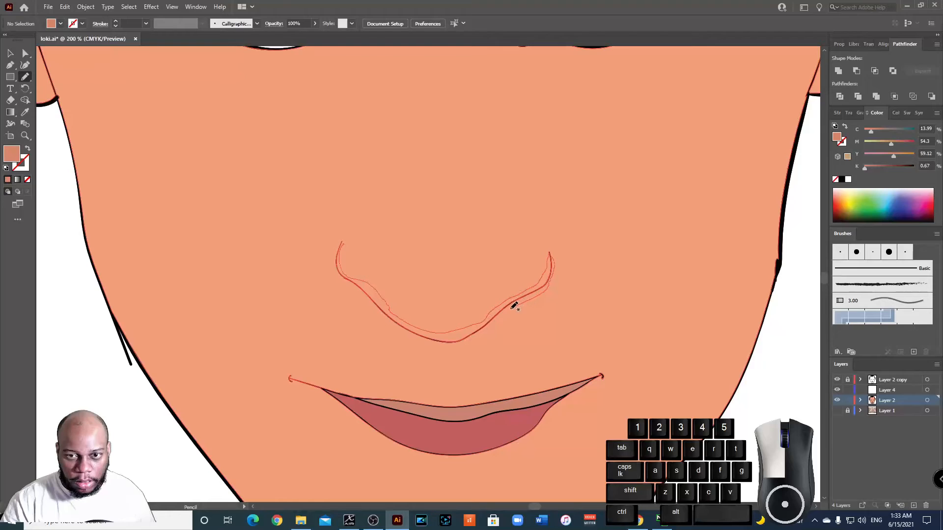
mouse_move(477, 331)
mouse_down()
mouse_move(457, 372)
mouse_move(444, 374)
mouse_move(436, 347)
mouse_move(344, 287)
mouse_move(342, 241)
mouse_up()
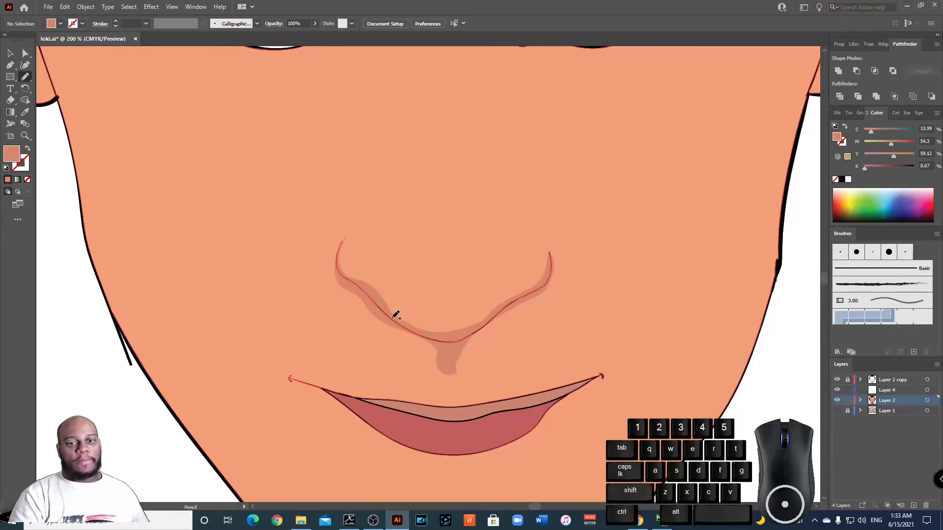
Step: Examine the nose shading up close and against the whole face
key(ctrl+minus)
key(ctrl+minus)
key(ctrl+minus)
key(ctrl+minus)
key(ctrl+plus)
key(ctrl+plus)
key(ctrl+plus)
key(ctrl+plus)
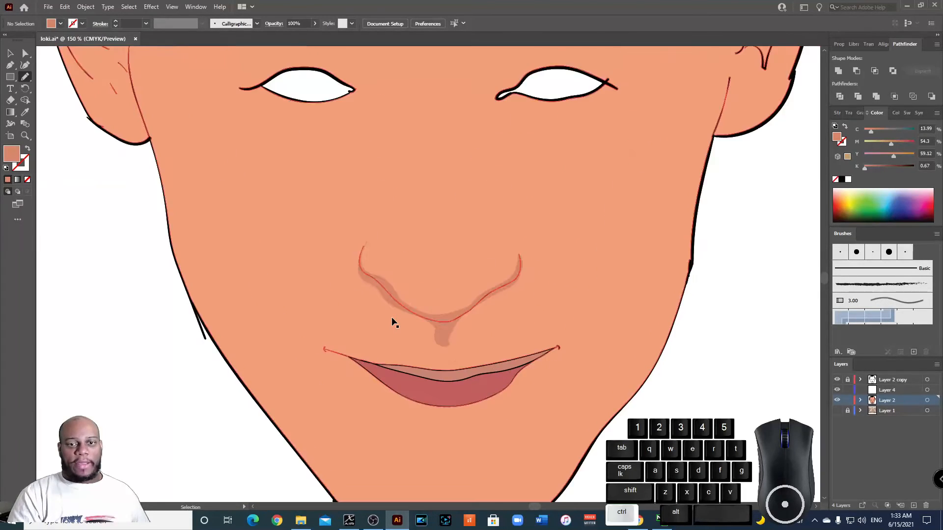
key(ctrl+minus)
key(ctrl+minus)
key(ctrl+plus)
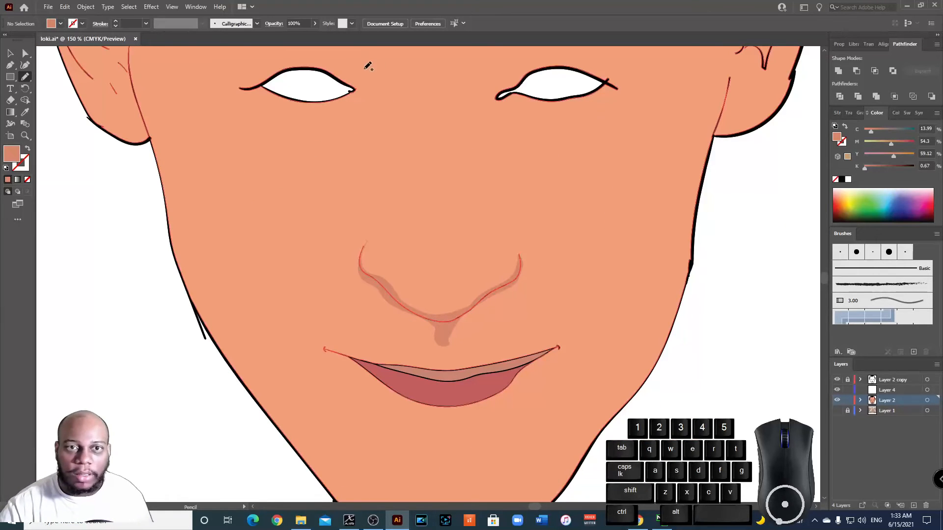
Step: Draw a shadow shape around the inner corner of the left-hand eye, from the brow down the side of the nose
key(ctrl+minus)
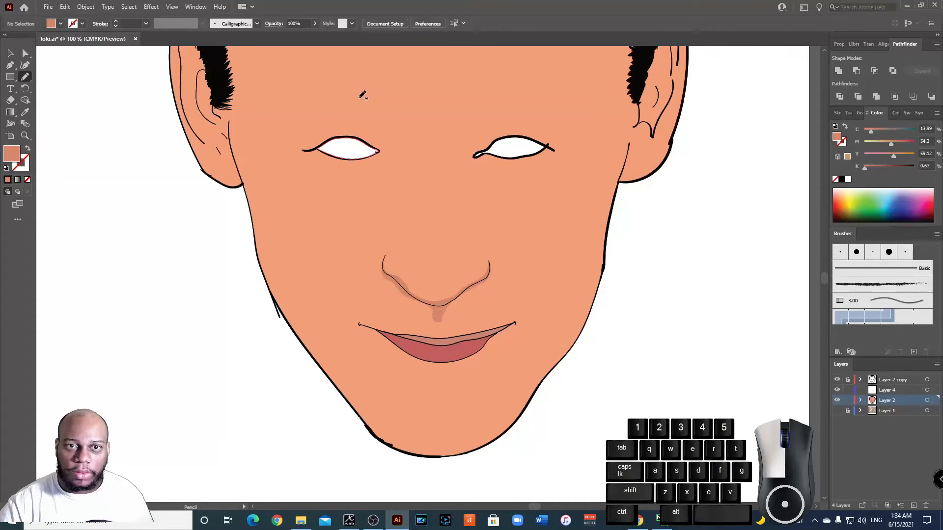
mouse_move(358, 99)
mouse_down()
mouse_move(392, 118)
mouse_move(390, 127)
mouse_move(331, 123)
mouse_up()
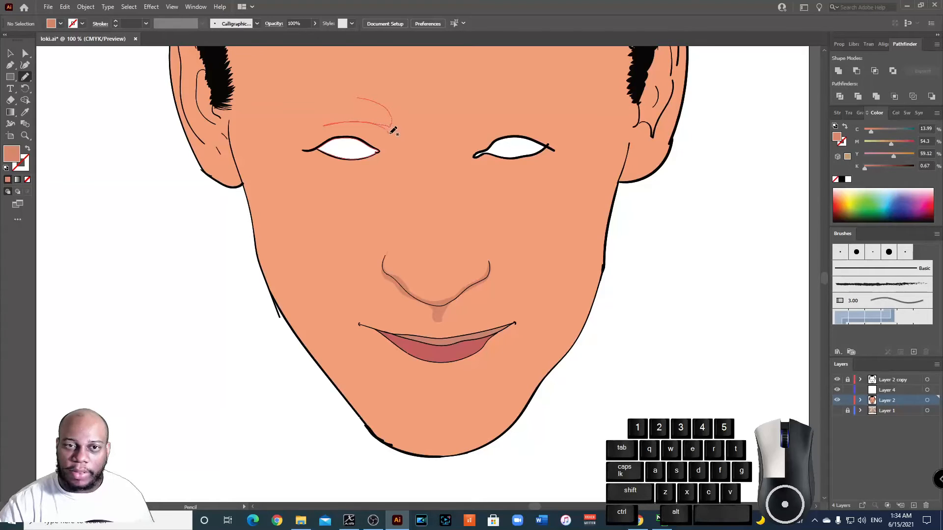
mouse_move(395, 143)
mouse_down()
mouse_move(366, 169)
mouse_move(384, 166)
mouse_move(404, 186)
mouse_up()
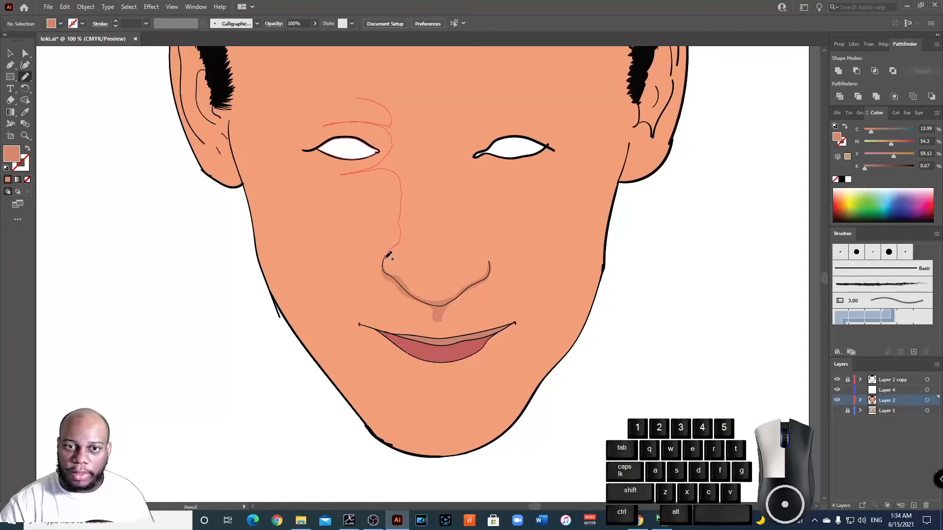
mouse_move(404, 240)
mouse_down()
mouse_move(418, 188)
mouse_move(405, 106)
mouse_move(388, 94)
mouse_move(330, 97)
mouse_move(379, 98)
mouse_up()
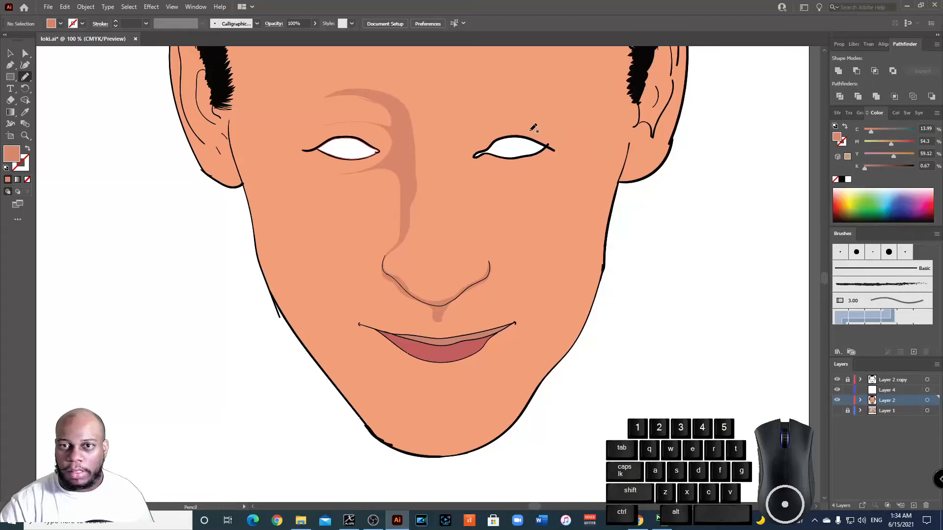
Step: Draw a matching thin shadow around the inner corner of the right-hand eye and down that side of the nose
mouse_move(524, 90)
mouse_down()
mouse_move(467, 112)
mouse_move(459, 136)
mouse_move(526, 124)
mouse_move(462, 138)
mouse_move(460, 159)
mouse_move(478, 169)
mouse_move(518, 165)
mouse_move(465, 178)
mouse_up()
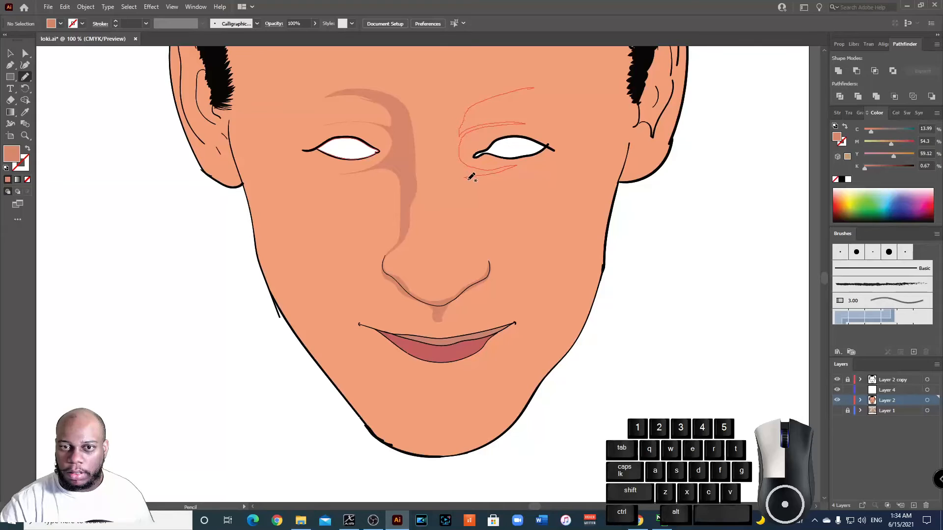
mouse_move(467, 193)
mouse_down()
mouse_move(466, 225)
mouse_move(490, 264)
mouse_move(481, 255)
mouse_up()
mouse_move(469, 231)
mouse_down()
mouse_move(458, 125)
mouse_move(502, 92)
mouse_move(540, 87)
mouse_up()
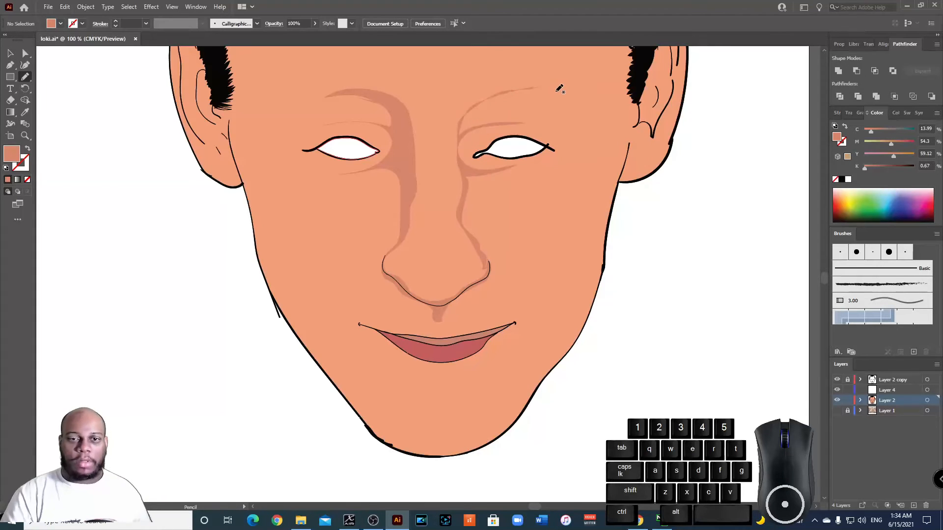
Step: Draw a shadow shape on the left side of the face, from the sideburn past the outer eye down the cheek
key(ctrl+minus)
key(ctrl+minus)
key(ctrl+minus)
key(ctrl+plus)
key(ctrl+plus)
key(ctrl+plus)
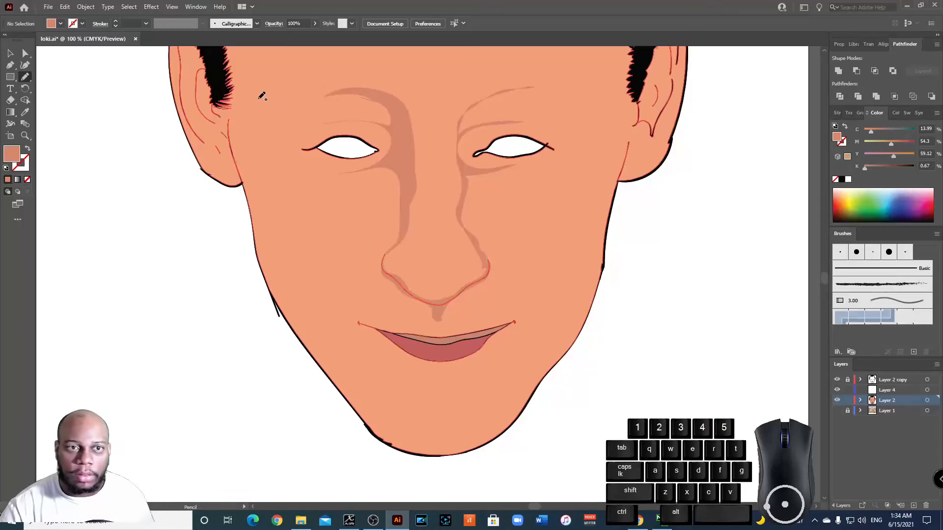
mouse_move(235, 84)
mouse_down()
mouse_move(319, 93)
mouse_move(259, 104)
mouse_move(271, 125)
mouse_move(297, 127)
mouse_move(269, 135)
mouse_move(265, 152)
mouse_move(287, 171)
mouse_move(316, 171)
mouse_move(291, 177)
mouse_move(267, 212)
mouse_move(268, 262)
mouse_move(224, 129)
mouse_move(215, 55)
mouse_move(255, 93)
mouse_up()
key(ctrl+minus)
key(ctrl+minus)
key(ctrl+minus)
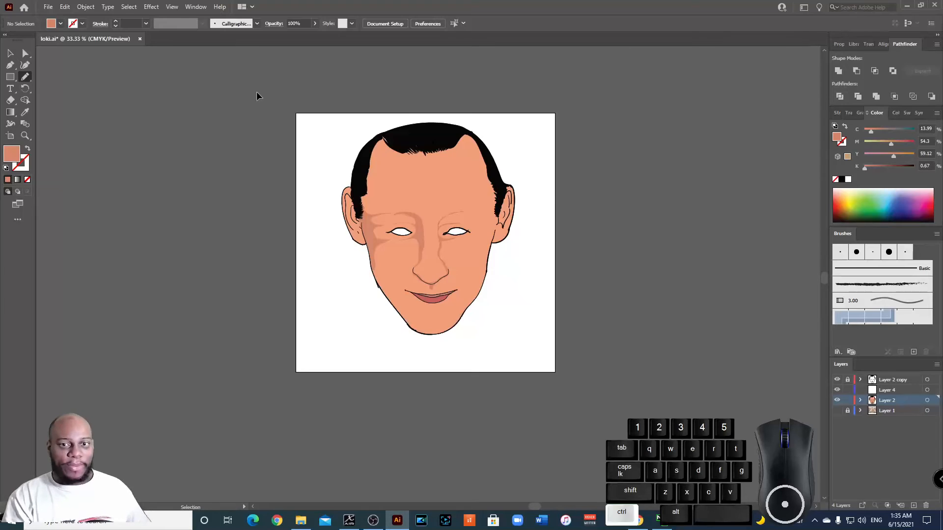
key(ctrl+plus)
key(ctrl+plus)
scroll(329, 157, up, 2)
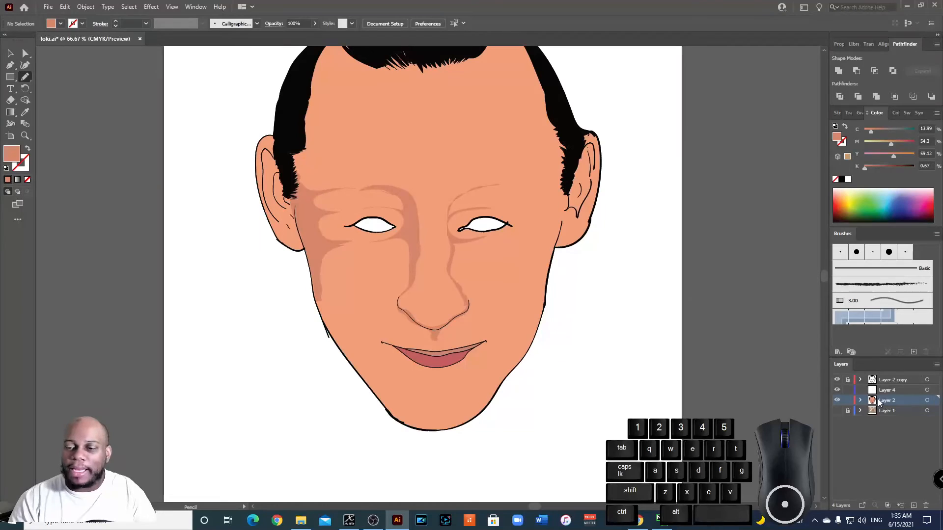
Step: Move the seven face shadow paths out of Layer 2 into Layer 4, leaving the base group in Layer 2
click(860, 401)
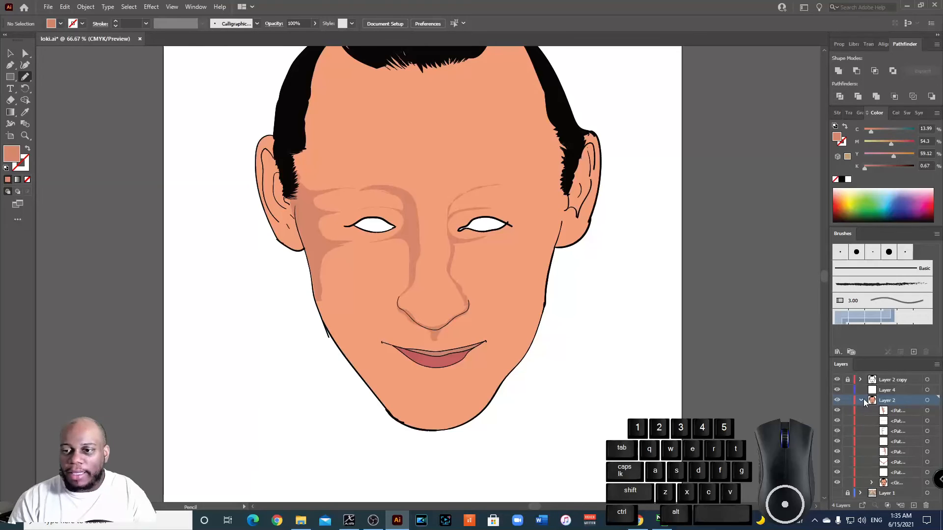
click(861, 400)
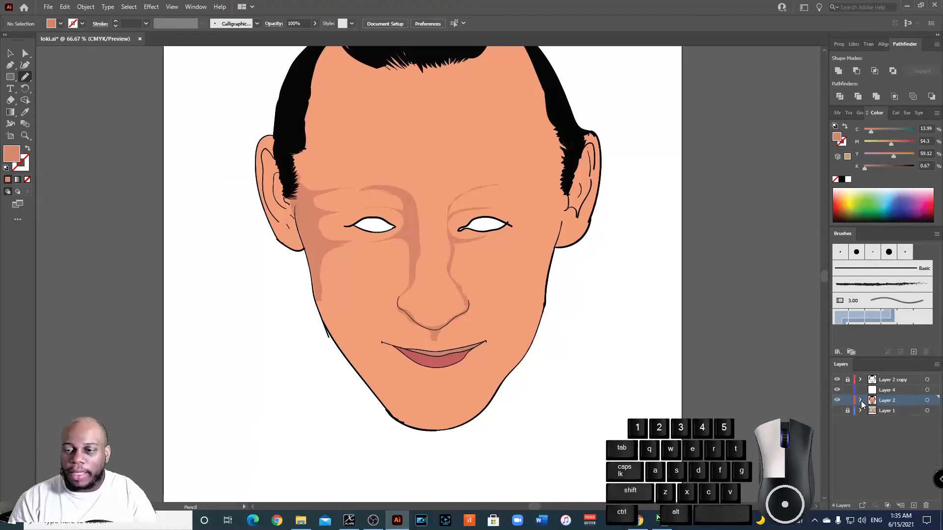
click(861, 401)
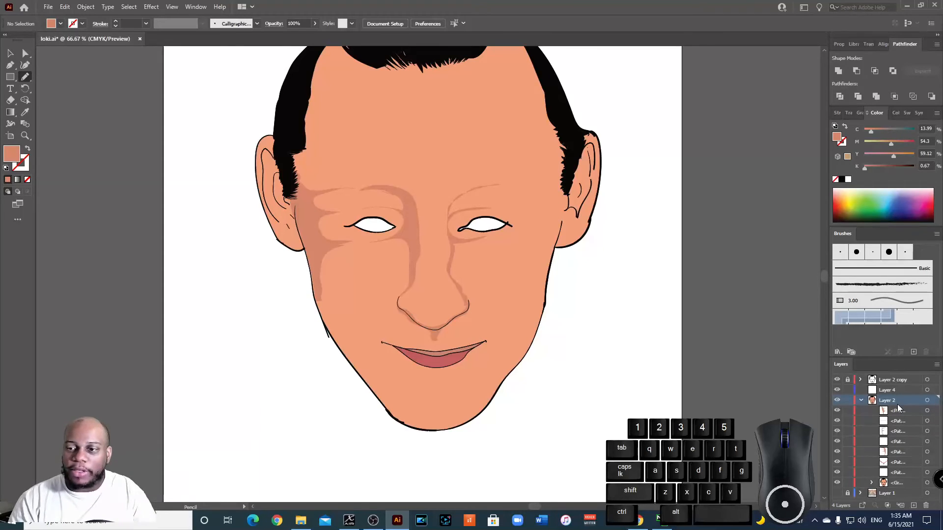
click(891, 474)
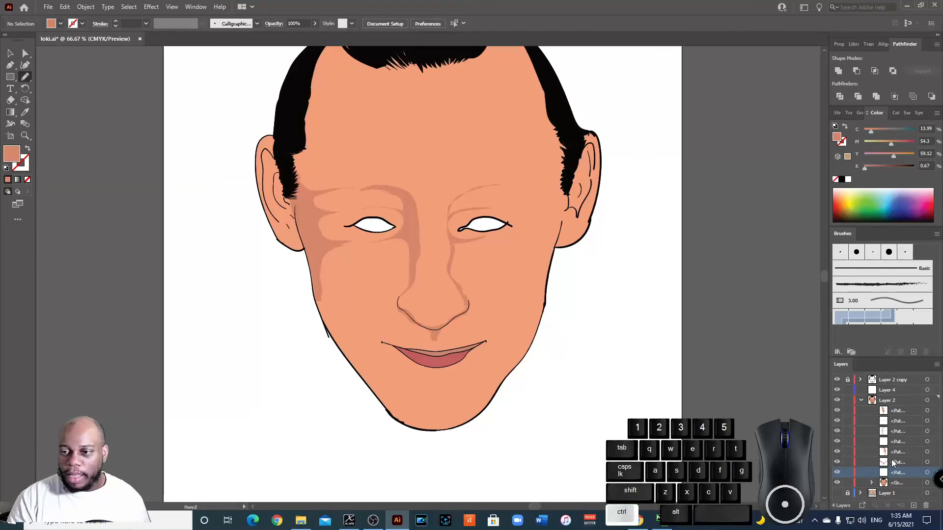
ctrl+click(896, 463)
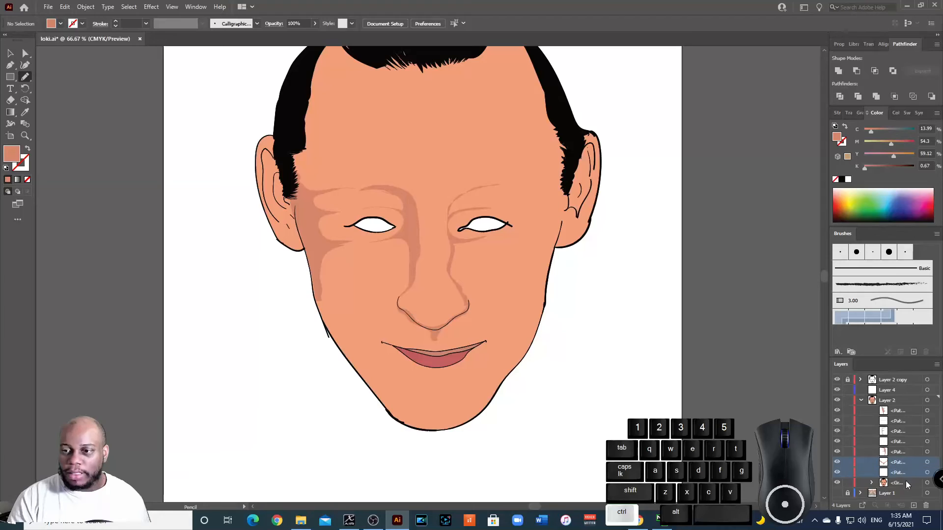
ctrl+click(898, 451)
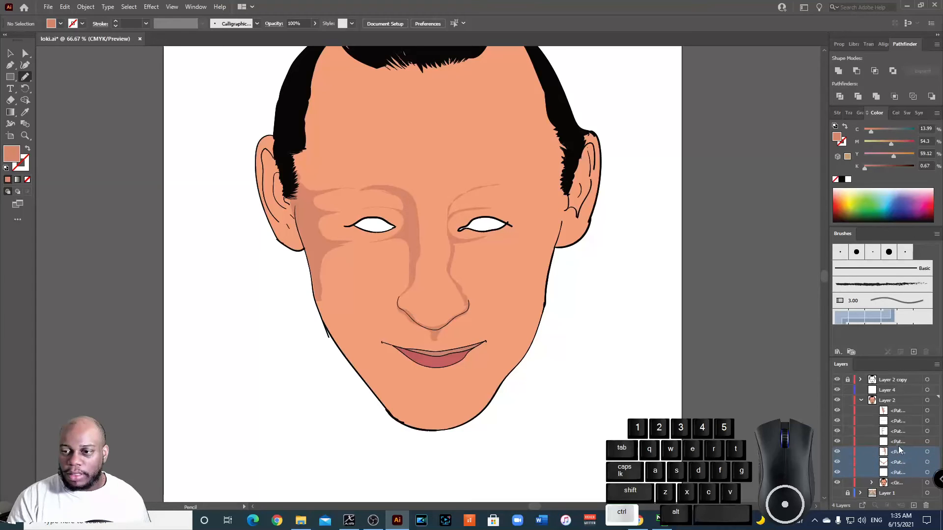
ctrl+click(898, 442)
ctrl+click(899, 431)
ctrl+click(899, 420)
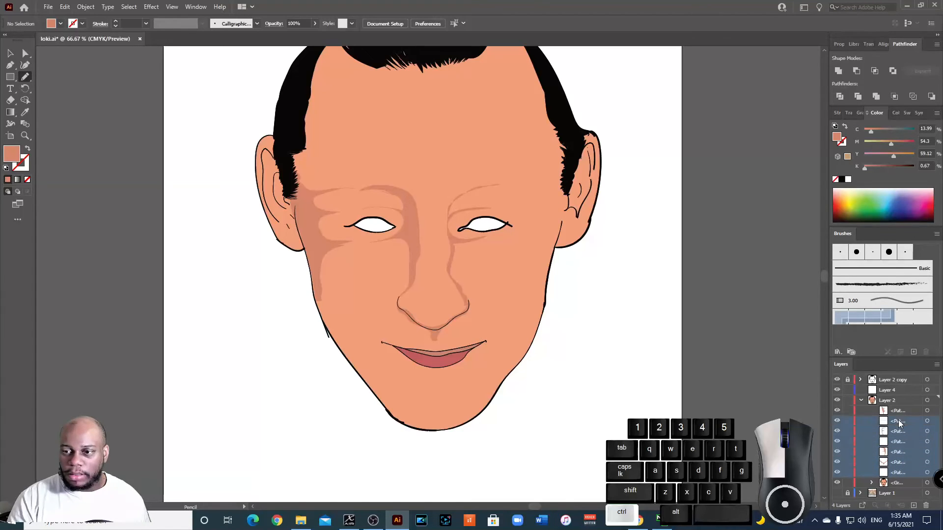
ctrl+click(900, 410)
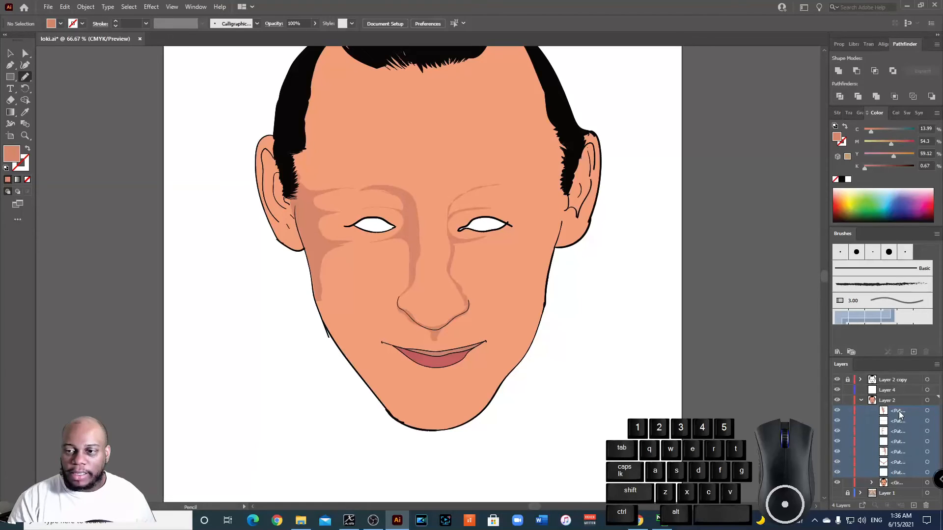
click(894, 391)
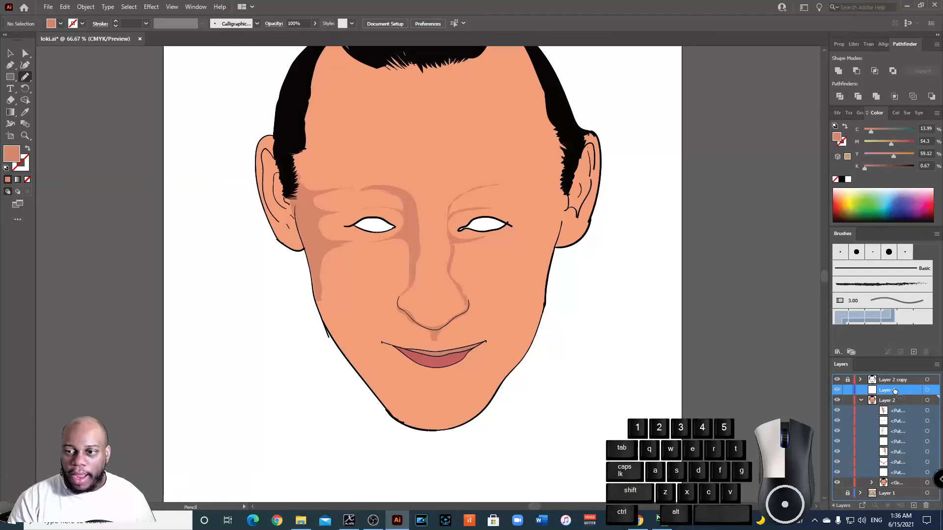
drag(895, 391, 896, 393)
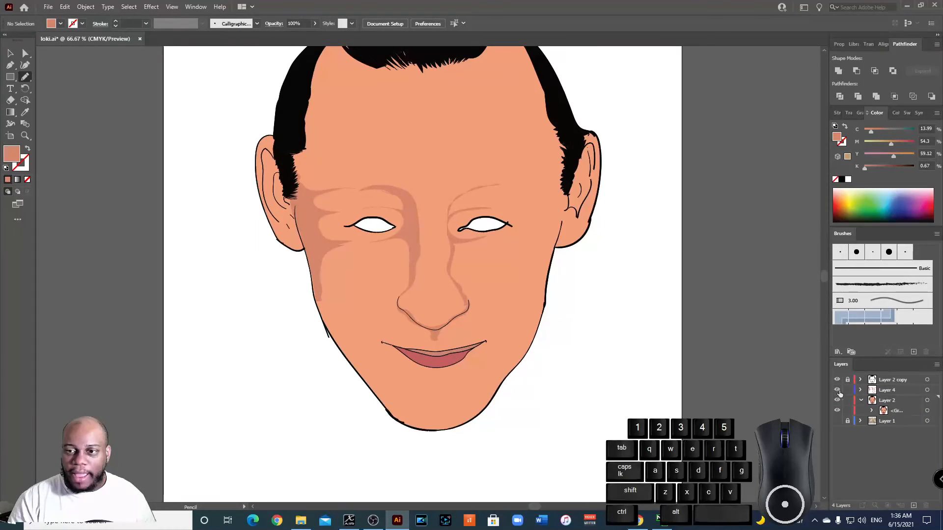
Step: Lock Layer 2 and toggle the visibility of Layer 4 to compare the face with and without its shadows
click(847, 400)
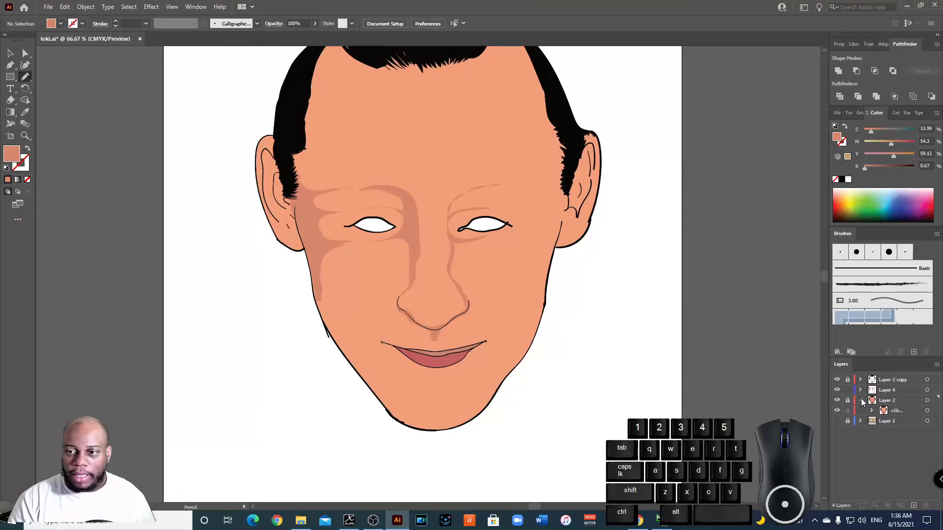
click(837, 390)
click(837, 390)
click(837, 390)
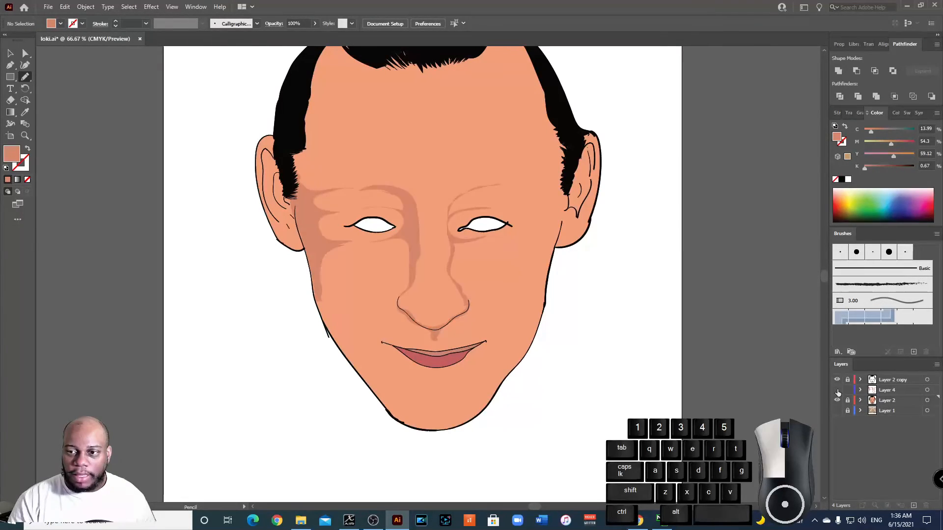
click(837, 390)
click(837, 390)
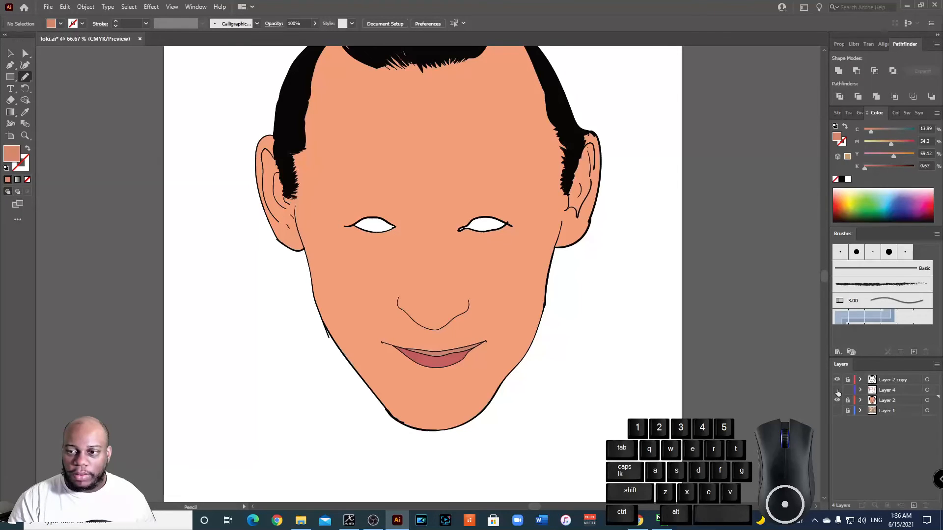
click(837, 390)
click(837, 390)
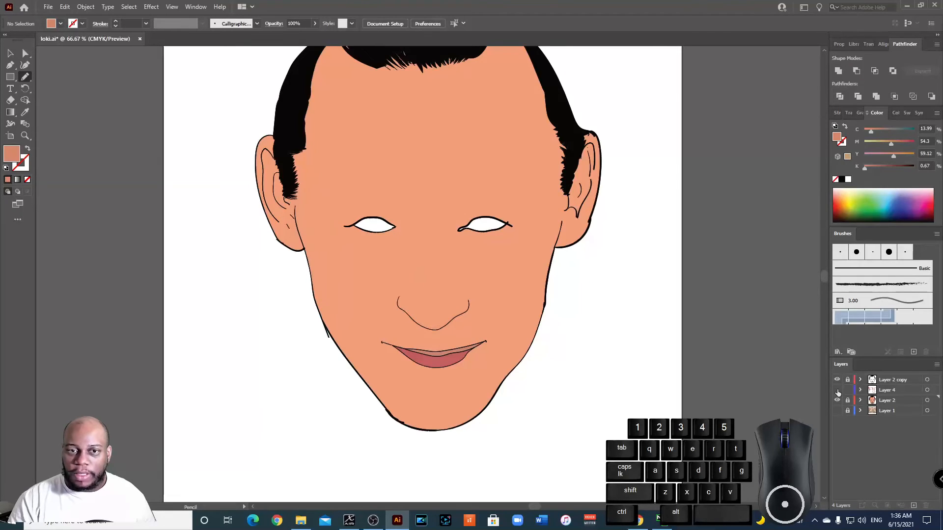
click(837, 390)
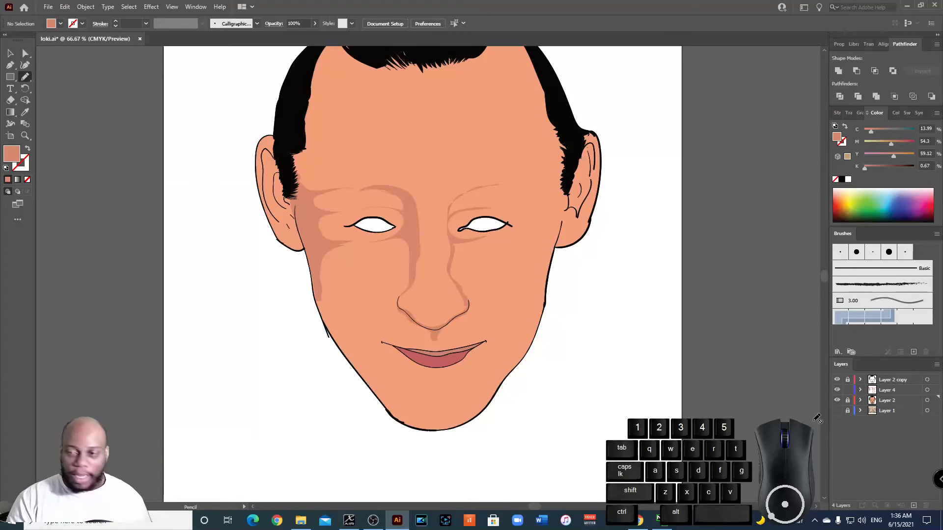
Step: Undo the visibility toggles, the lock on Layer 2 and the transfer of the shadow paths to Layer 4
key(ctrl+z)
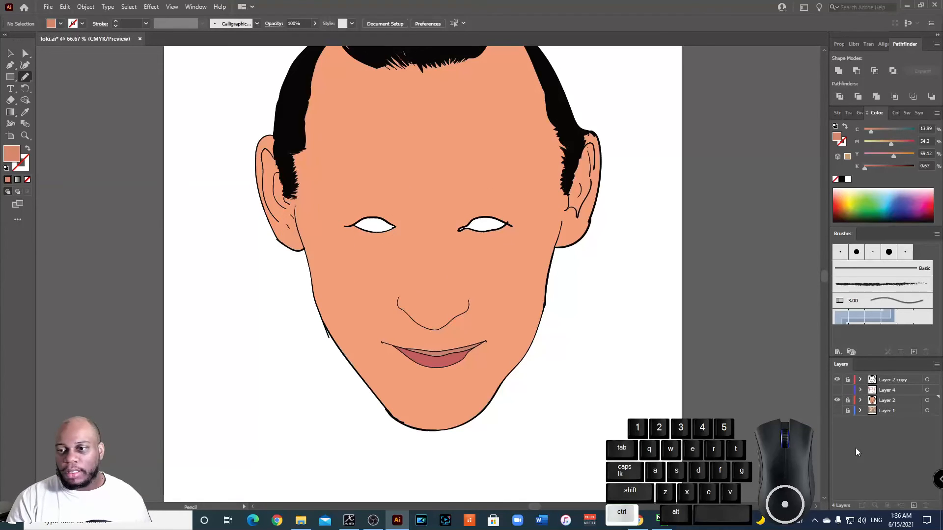
key(ctrl+shift+z)
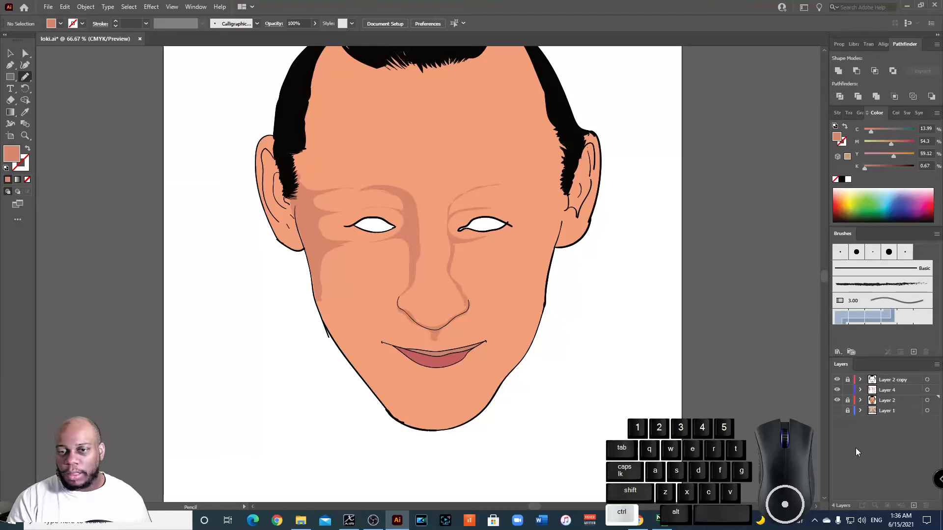
key(ctrl+z)
key(ctrl+shift+z)
key(ctrl+z)
key(ctrl+shift+z)
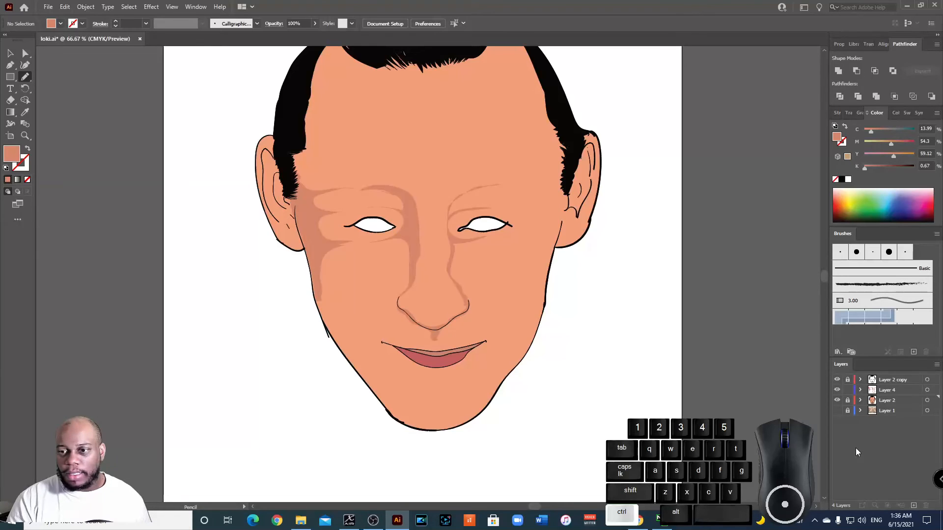
key(ctrl+z)
key(ctrl+shift+z)
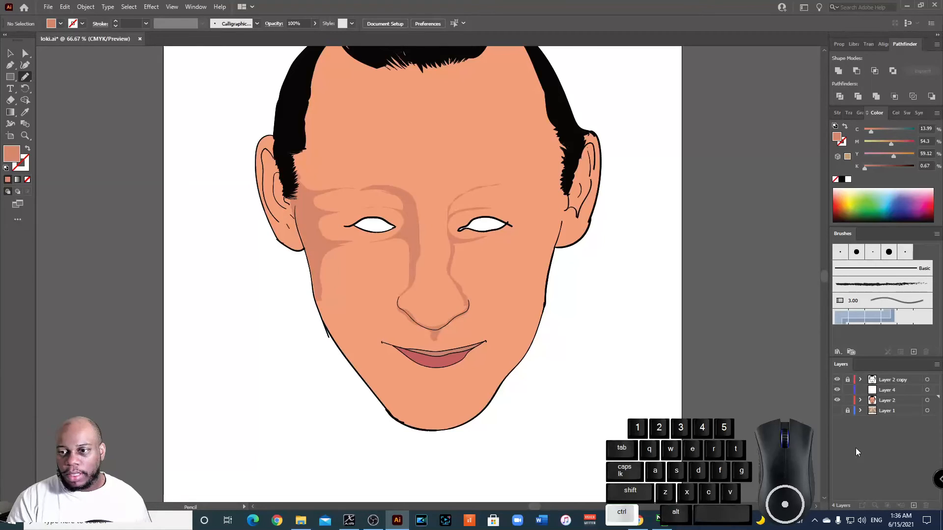
Step: Examine the shadow paths and the group contained in Layer 2
click(859, 400)
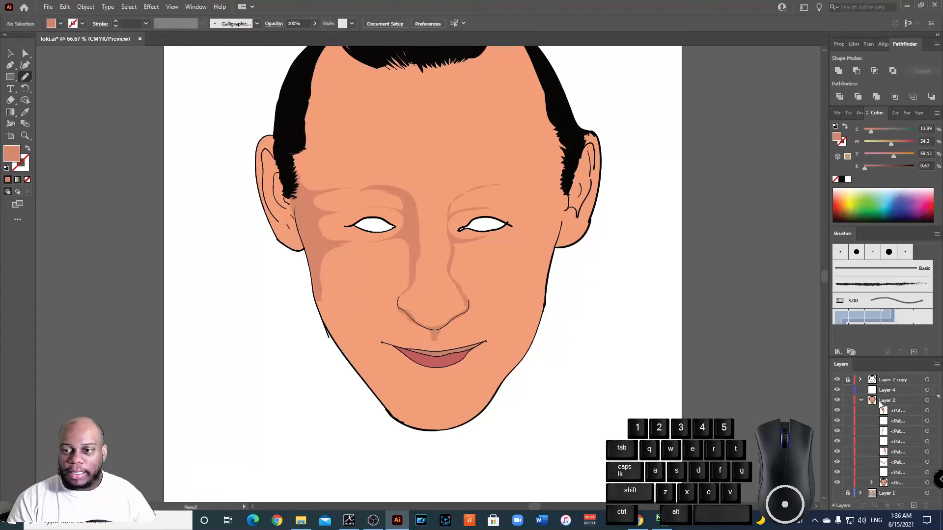
click(862, 400)
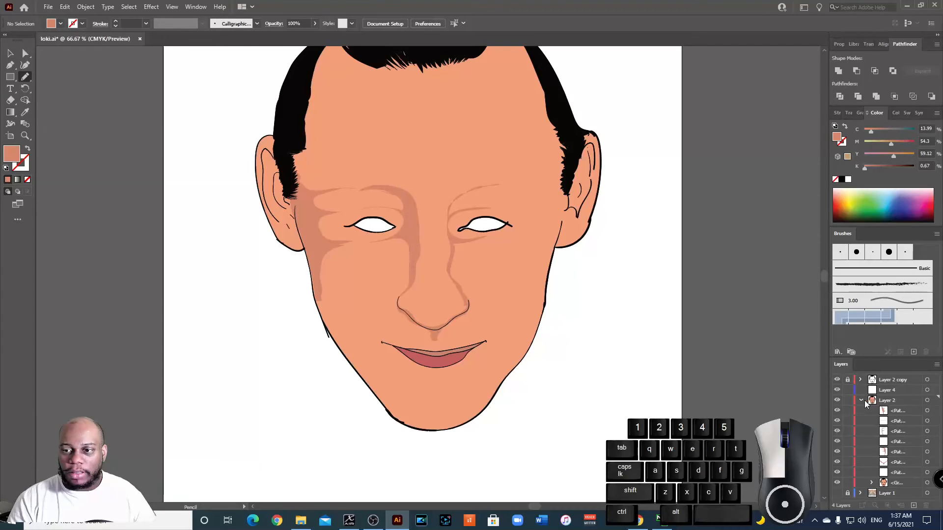
click(896, 401)
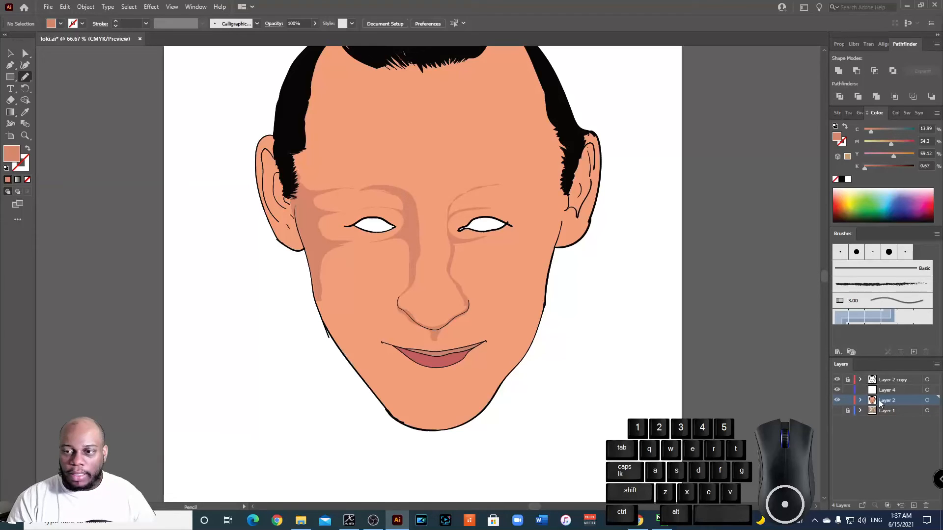
click(860, 400)
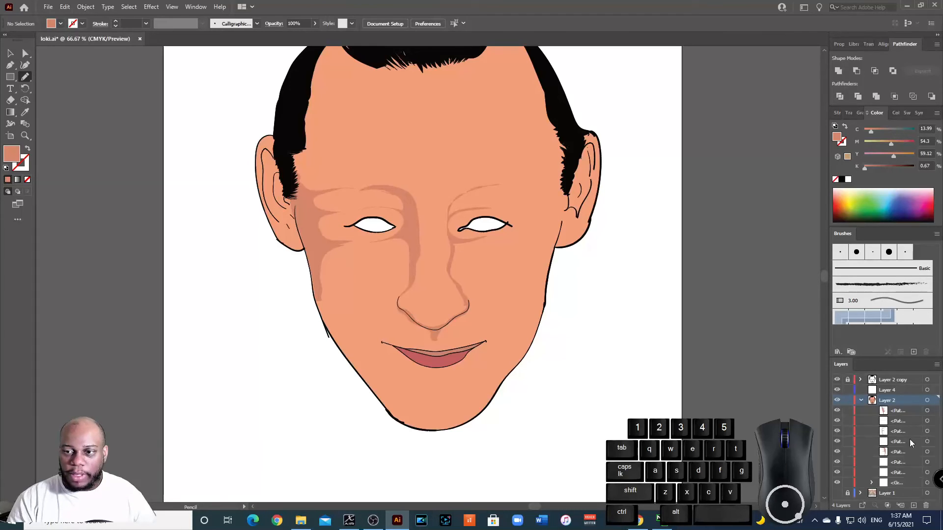
click(861, 400)
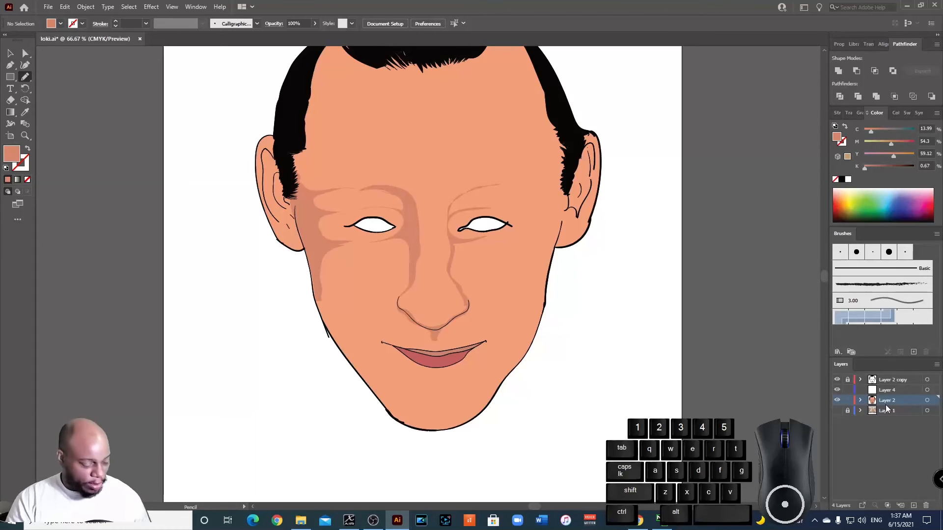
click(860, 404)
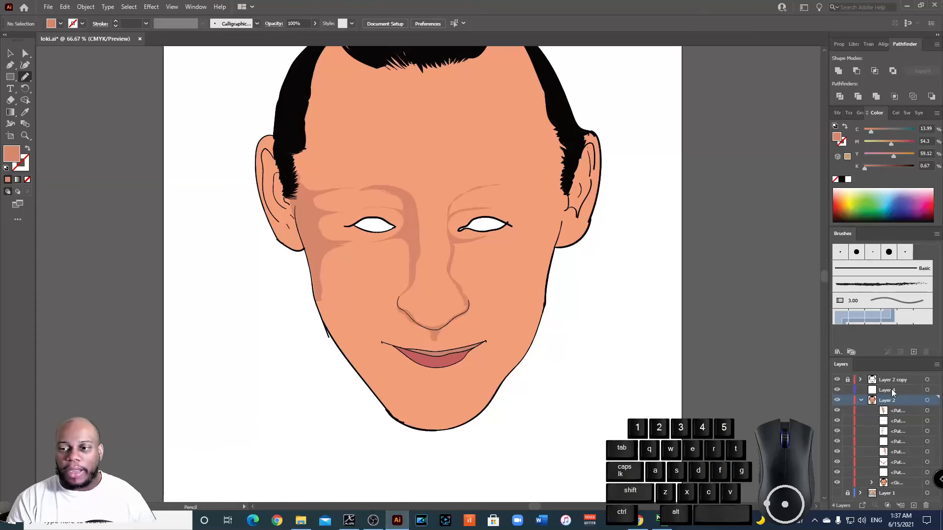
click(861, 400)
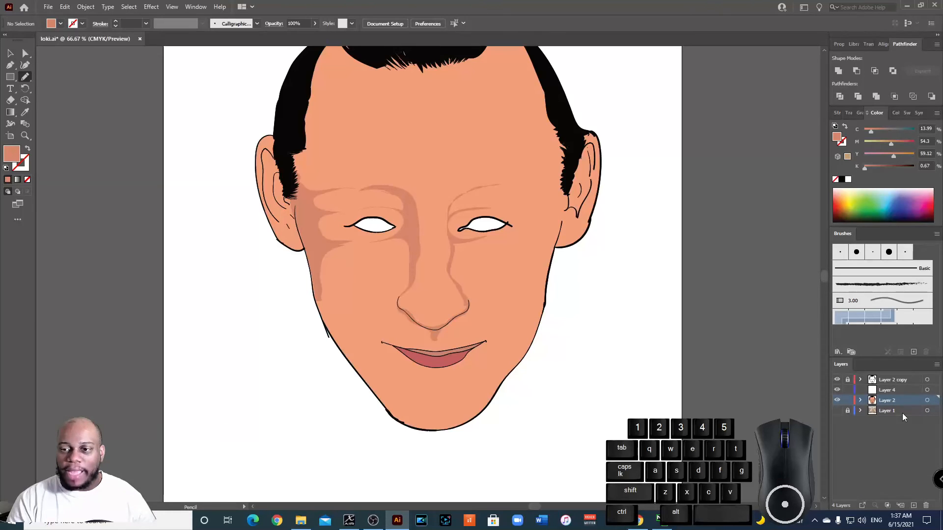
click(858, 401)
click(859, 400)
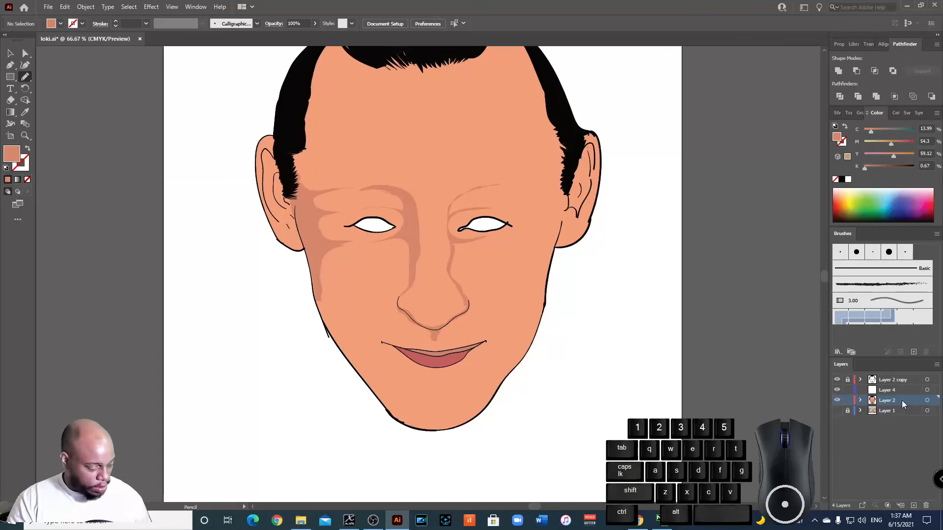
Step: Try merging Layer 2 and Layer 4 into a single layer, then undo the merge
ctrl+click(892, 390)
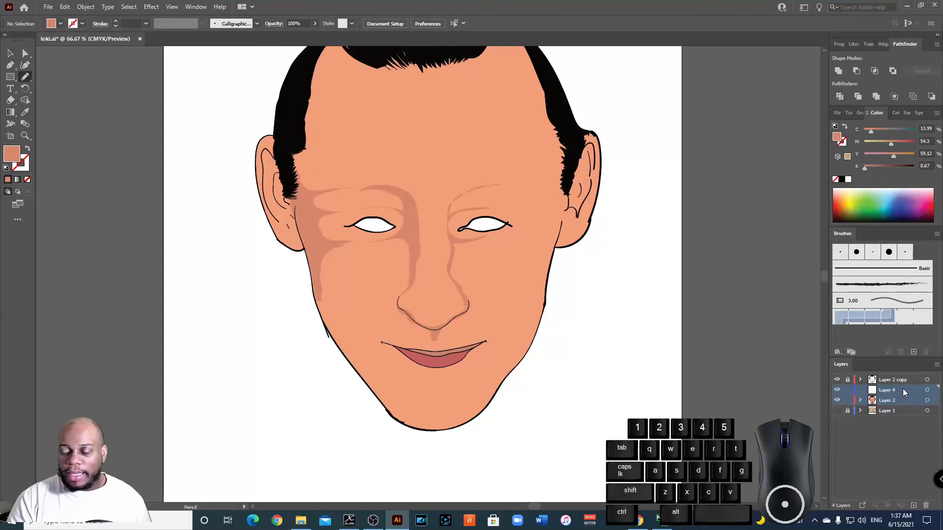
click(937, 365)
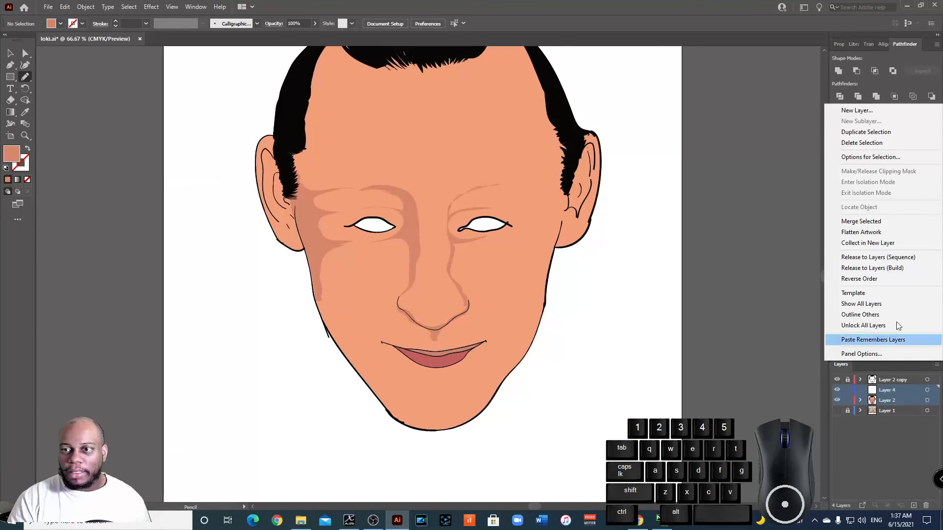
click(878, 223)
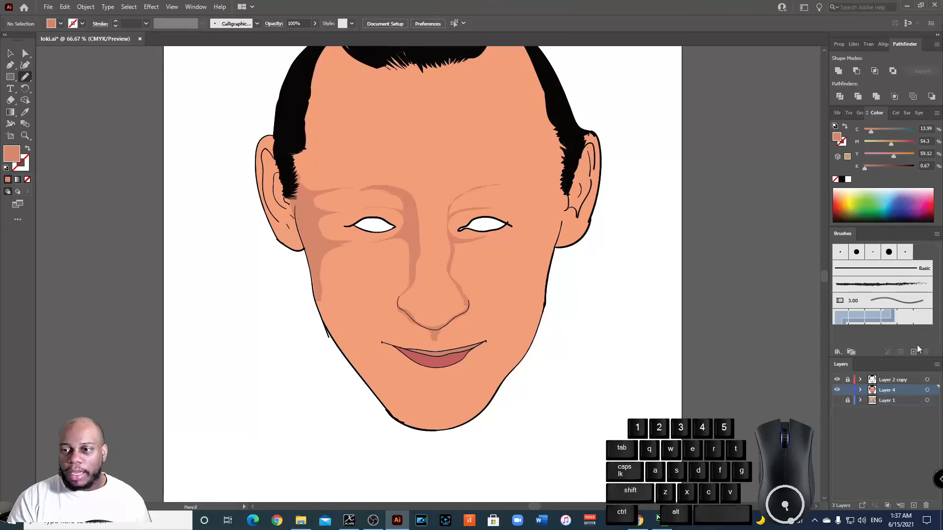
click(860, 390)
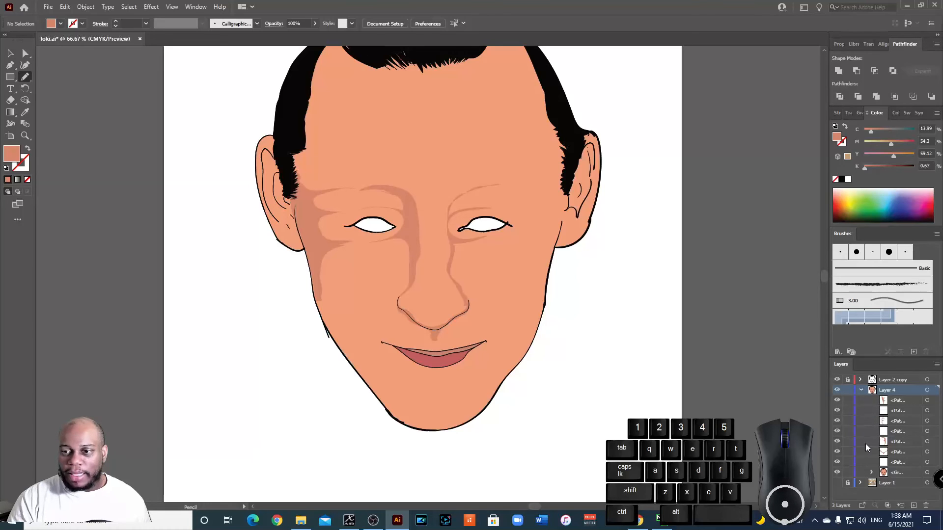
click(860, 390)
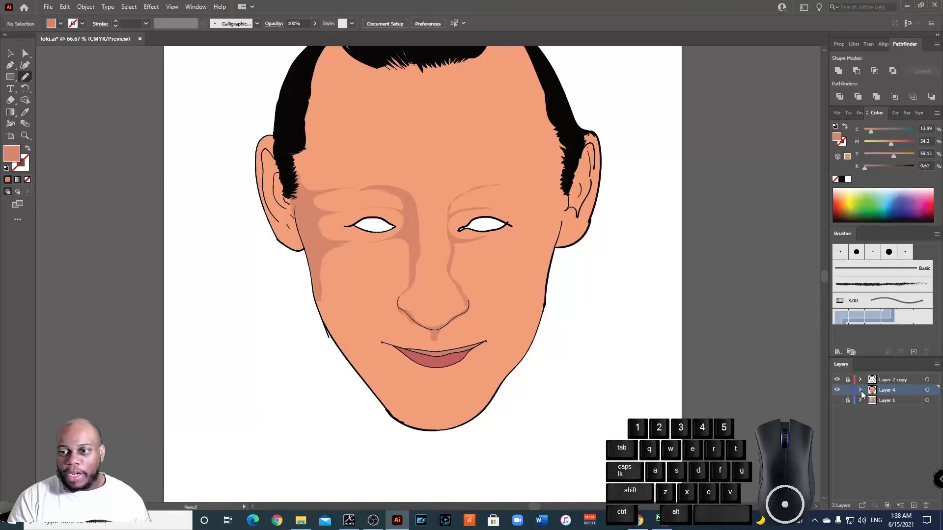
key(ctrl+z)
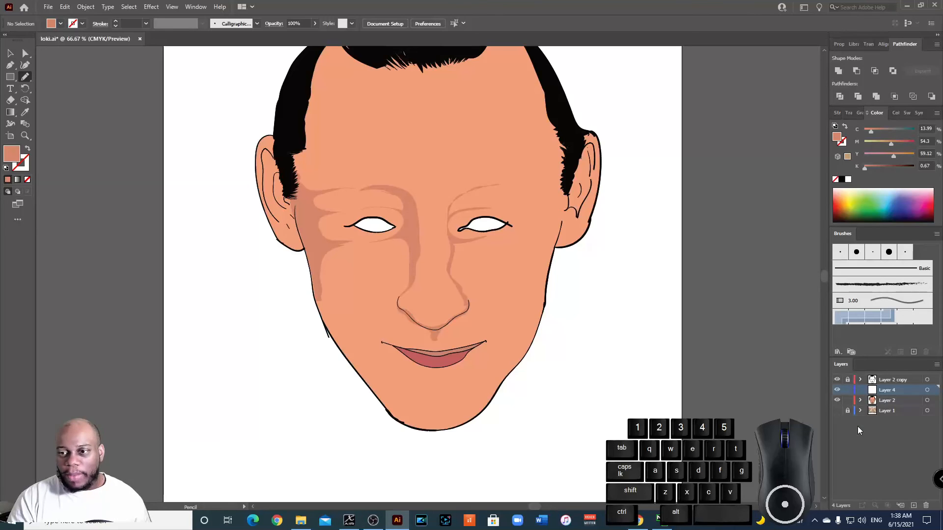
Step: Move the seven loose shadow paths from Layer 2 into Layer 4, and lock Layer 2
click(860, 400)
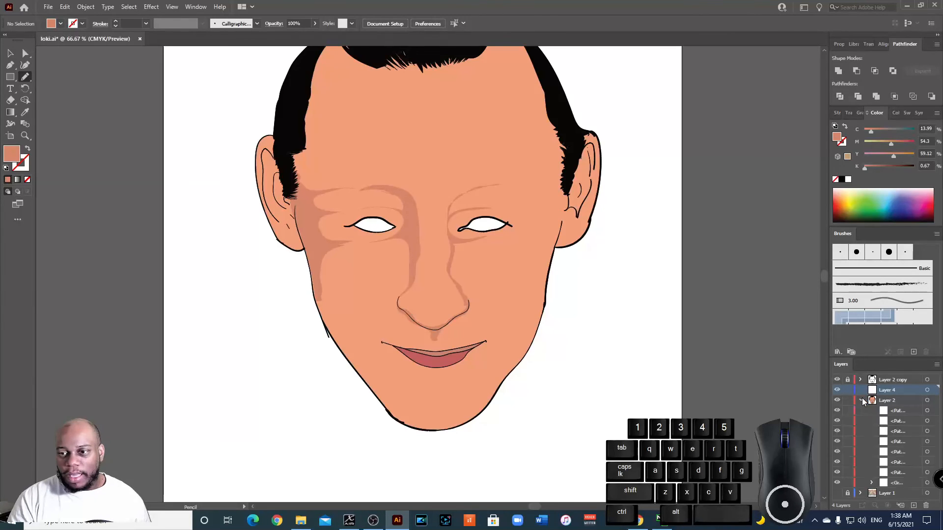
click(896, 411)
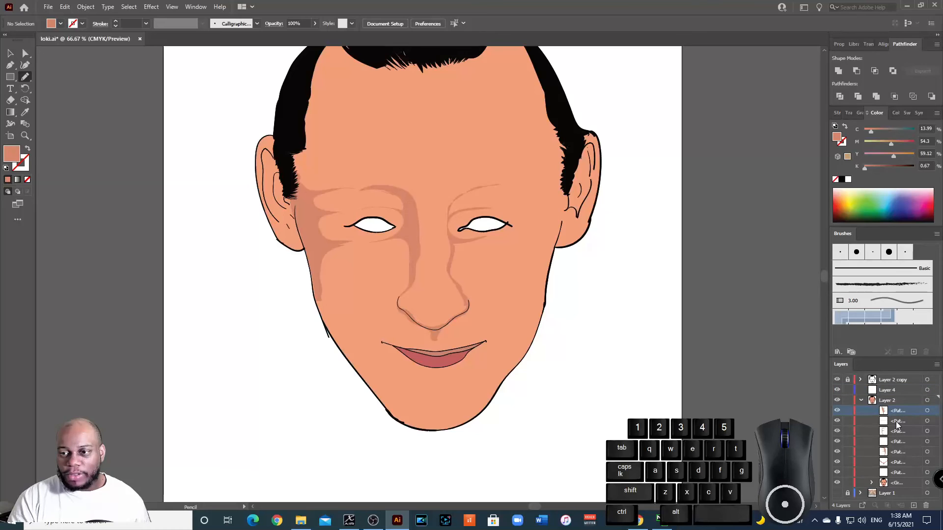
ctrl+click(897, 421)
ctrl+click(895, 431)
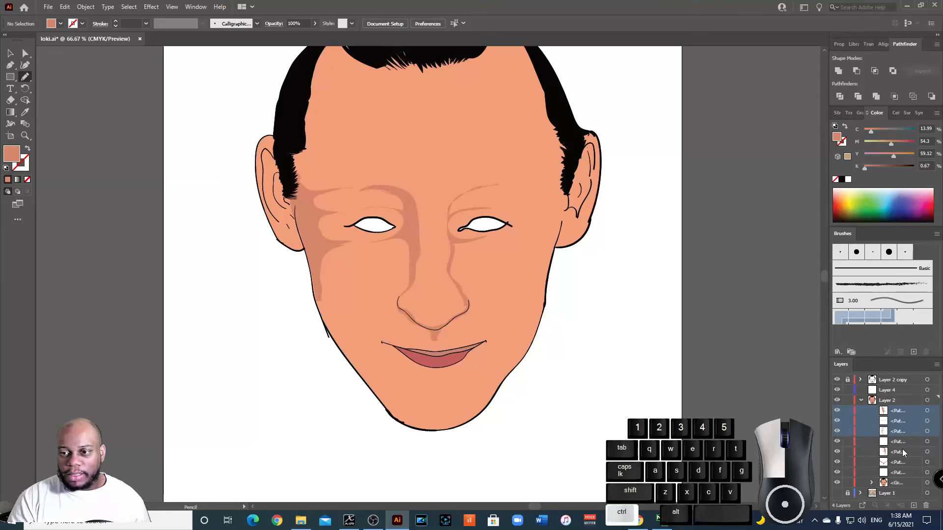
ctrl+click(902, 451)
ctrl+click(900, 441)
ctrl+click(901, 461)
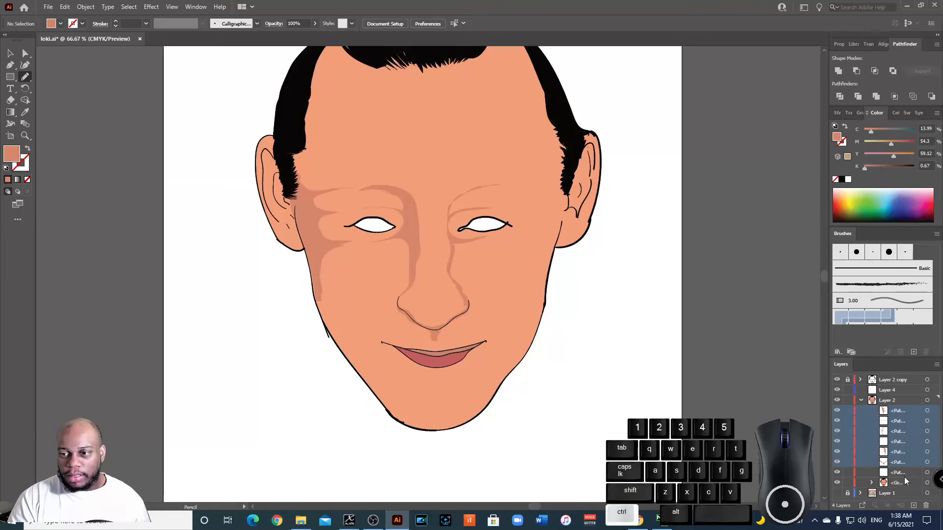
ctrl+click(900, 472)
drag(900, 416, 886, 390)
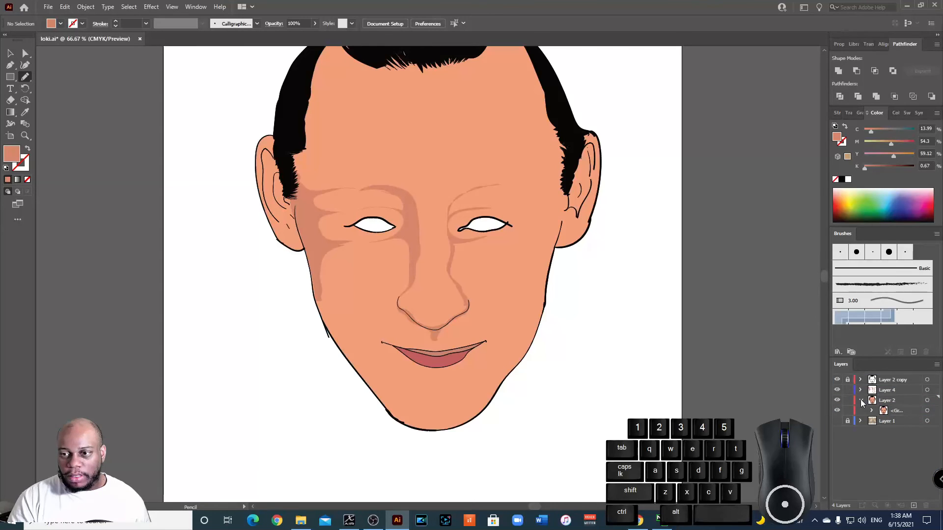
click(860, 400)
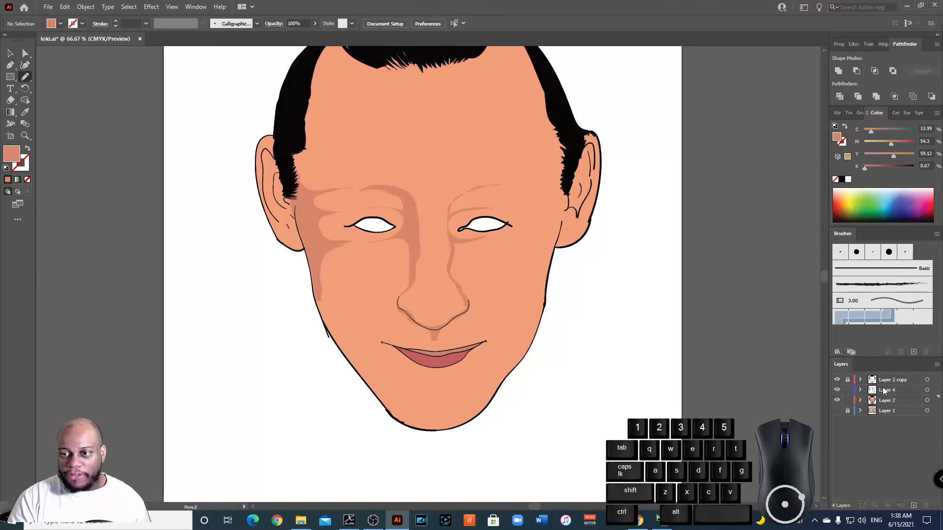
click(848, 401)
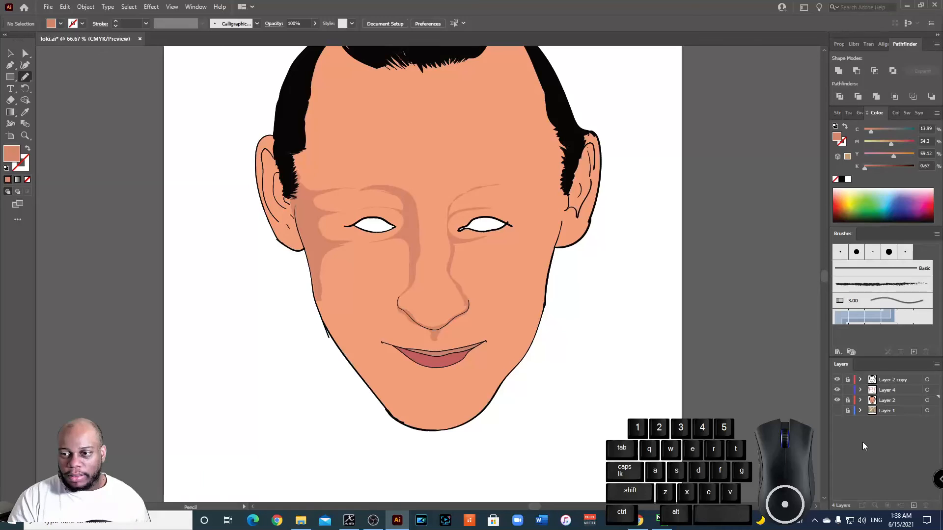
click(896, 390)
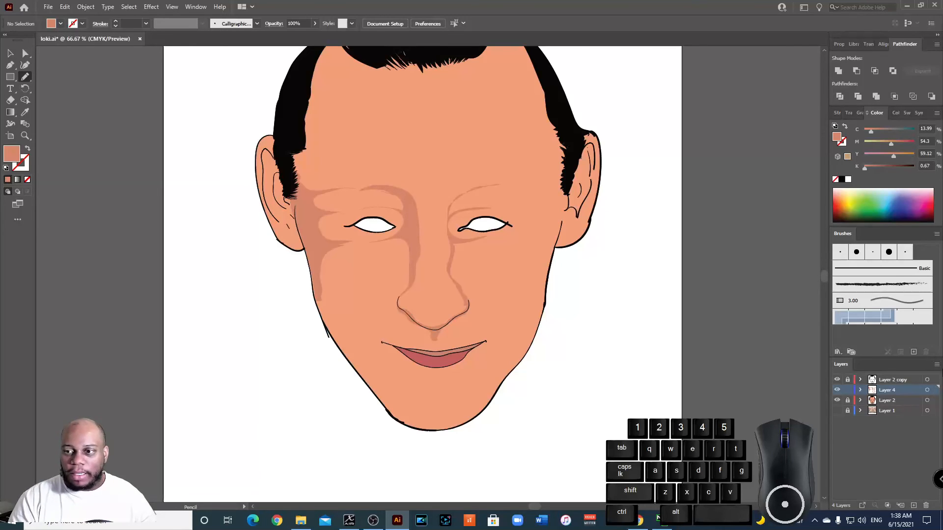
click(936, 364)
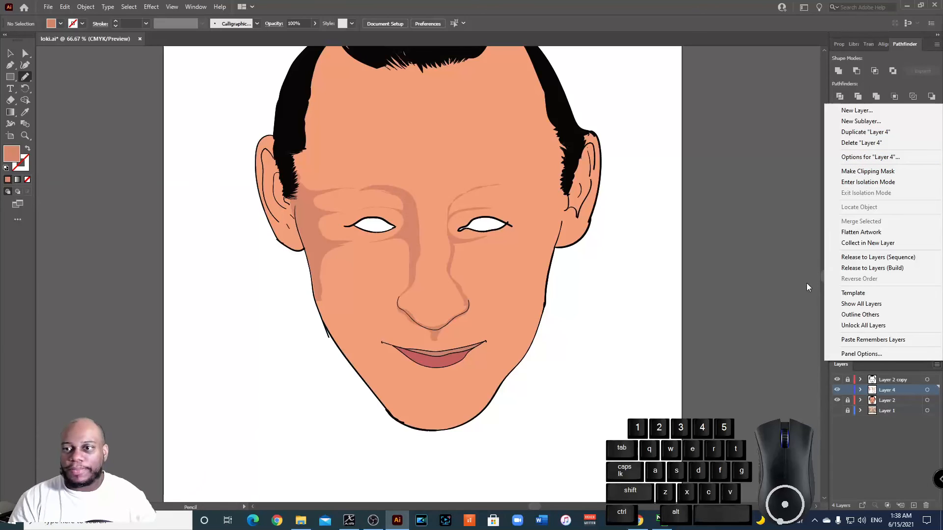
click(804, 322)
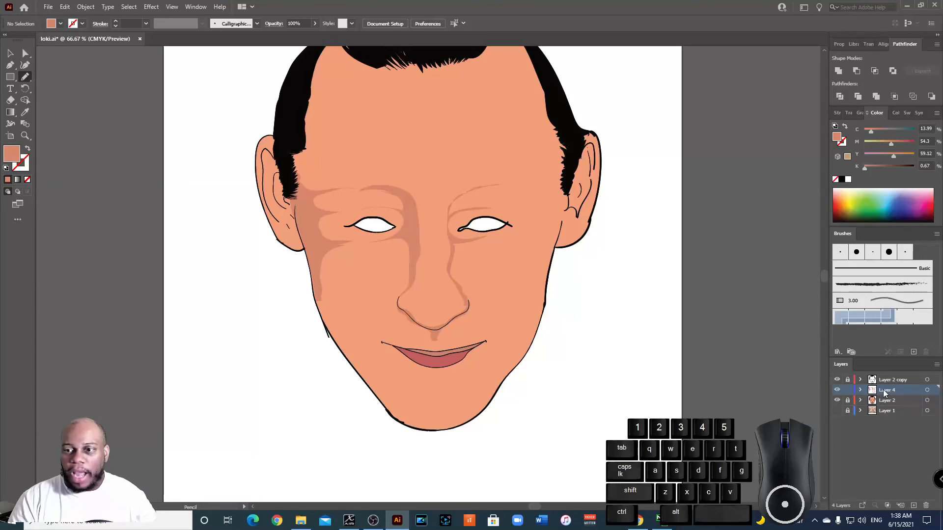
double_click(900, 389)
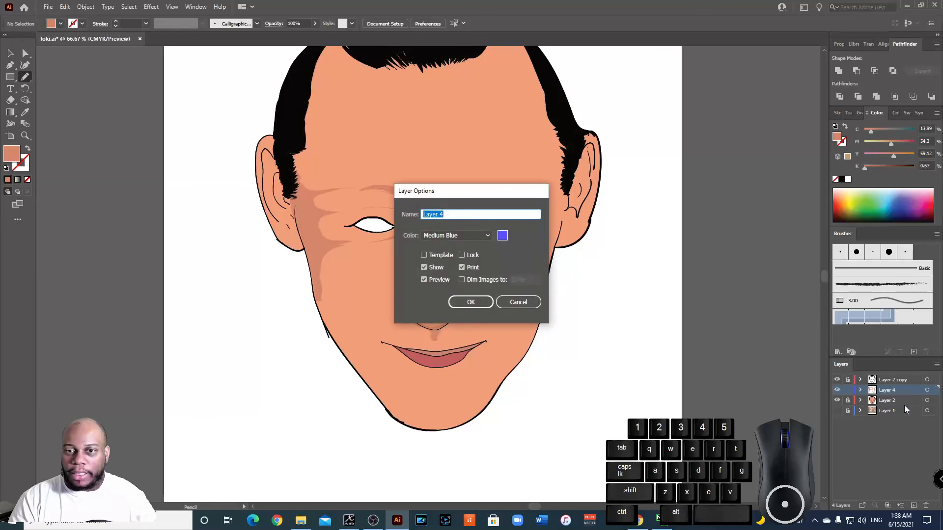
click(517, 302)
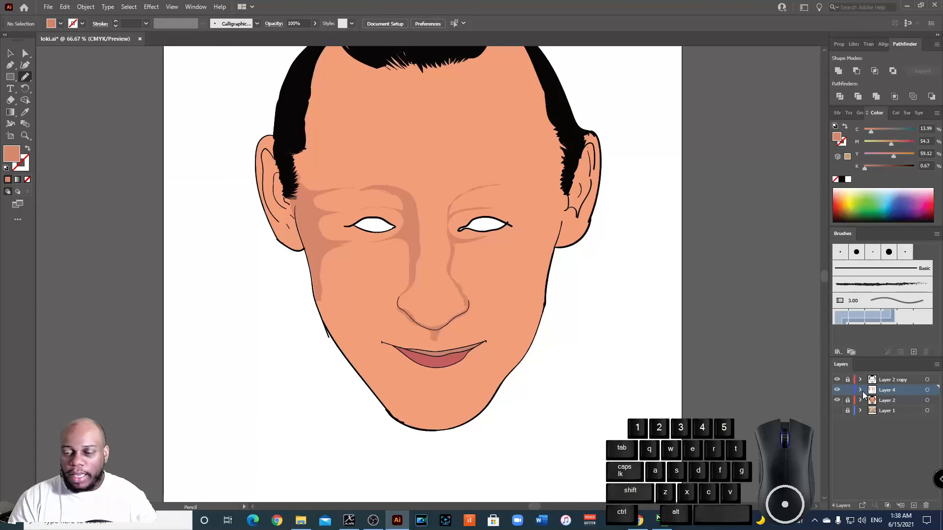
Step: Examine the individual shadow paths contained in Layer 4
click(861, 391)
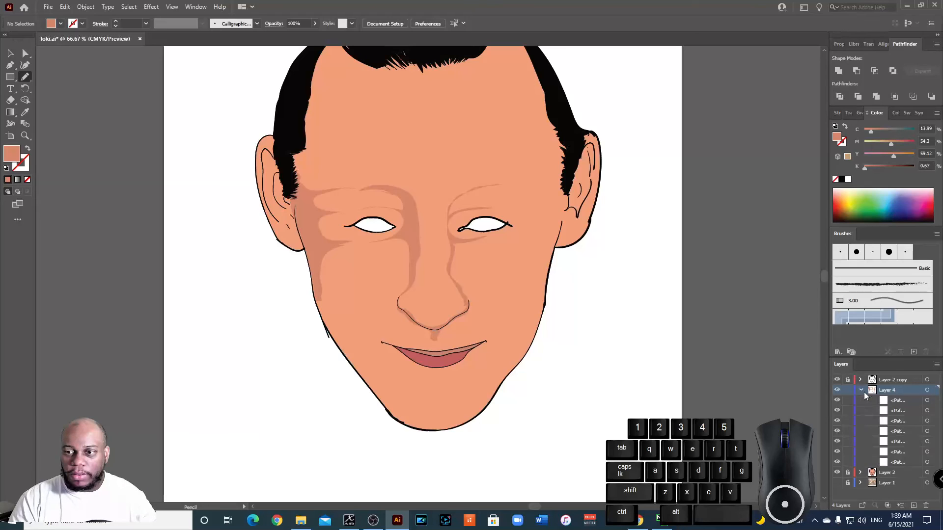
click(850, 402)
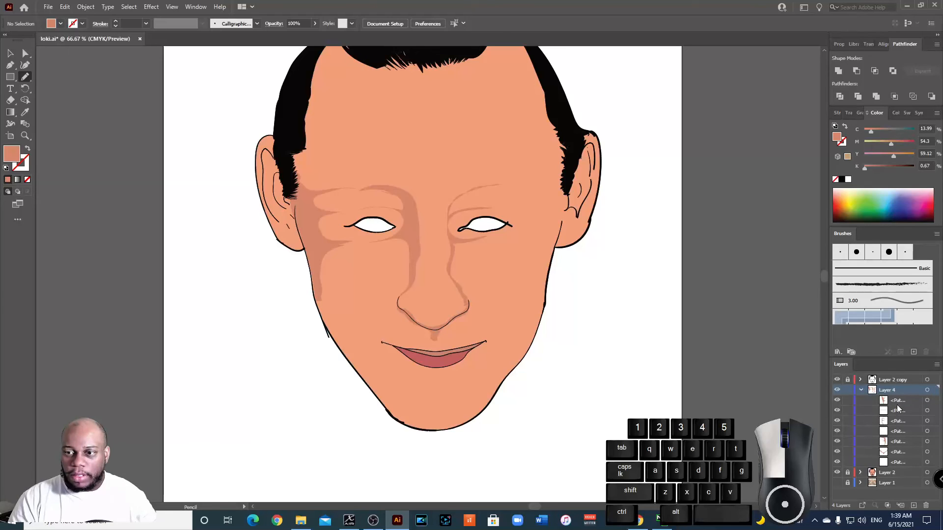
click(847, 401)
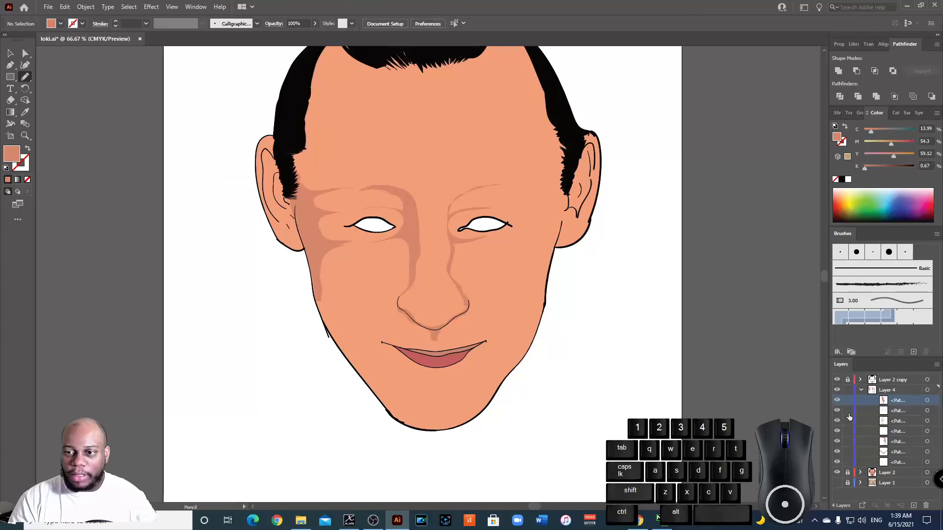
click(848, 411)
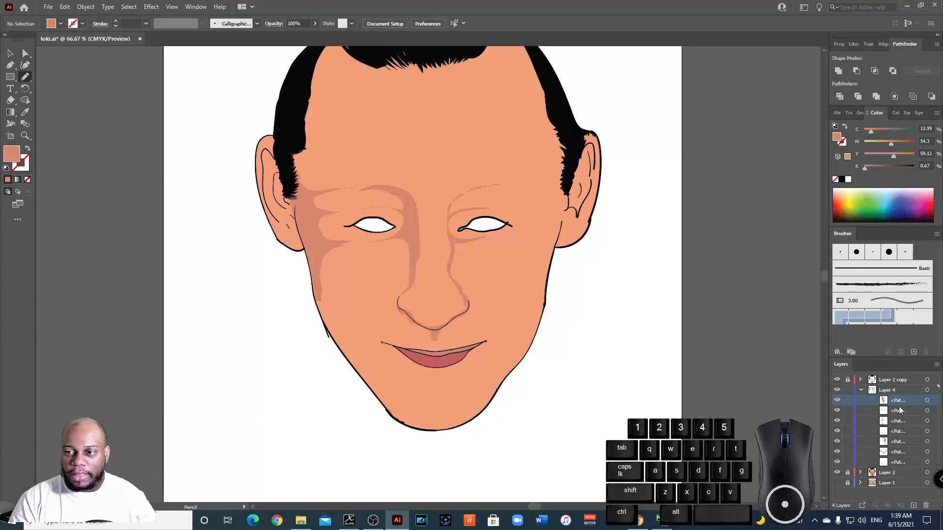
click(862, 390)
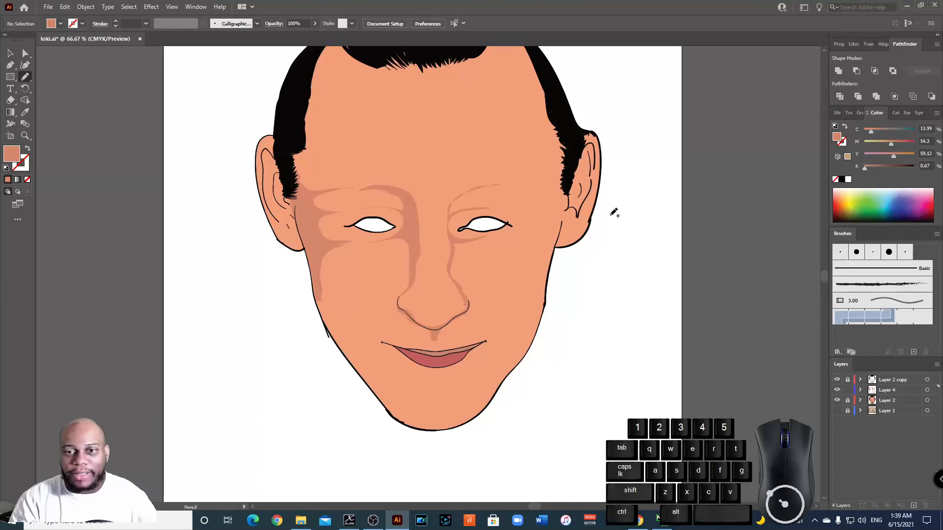
Step: Unlock Layer 2 and test selecting the face artwork together with the Layer 4 shadows
click(847, 390)
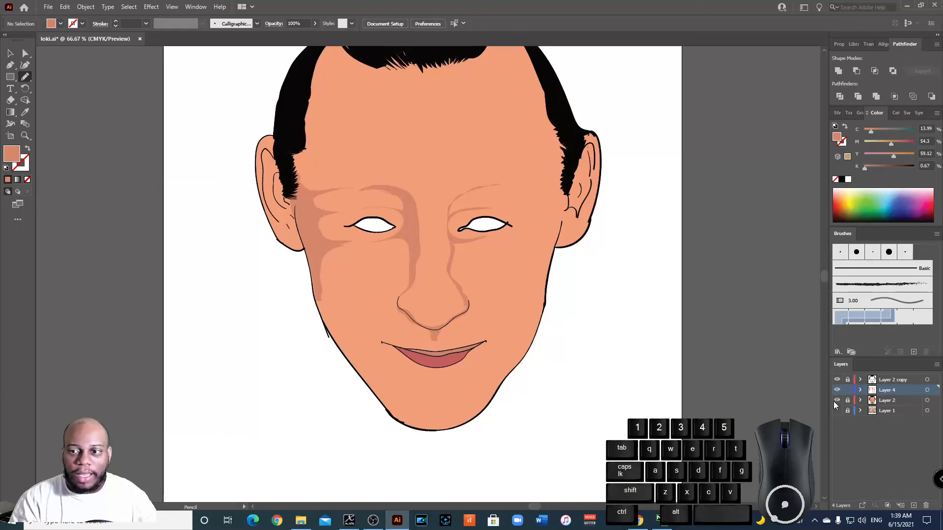
click(847, 401)
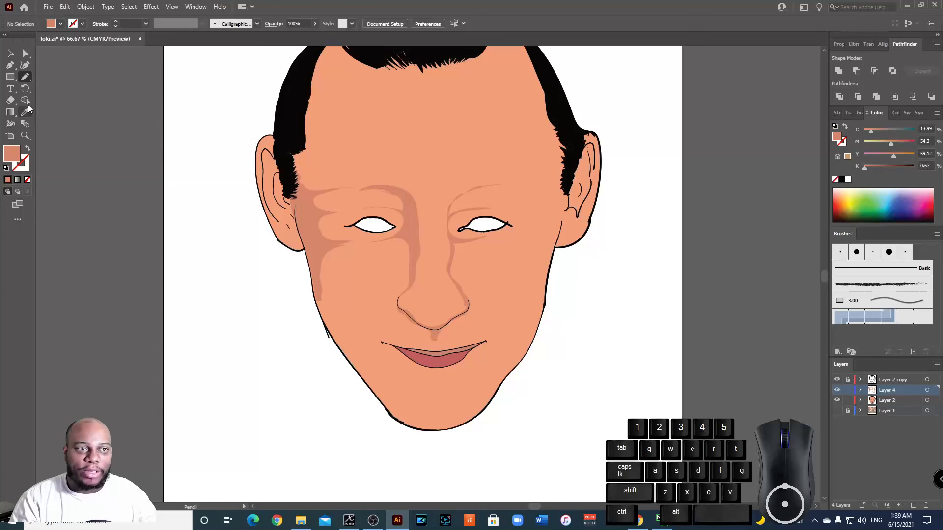
click(10, 53)
drag(245, 116, 482, 335)
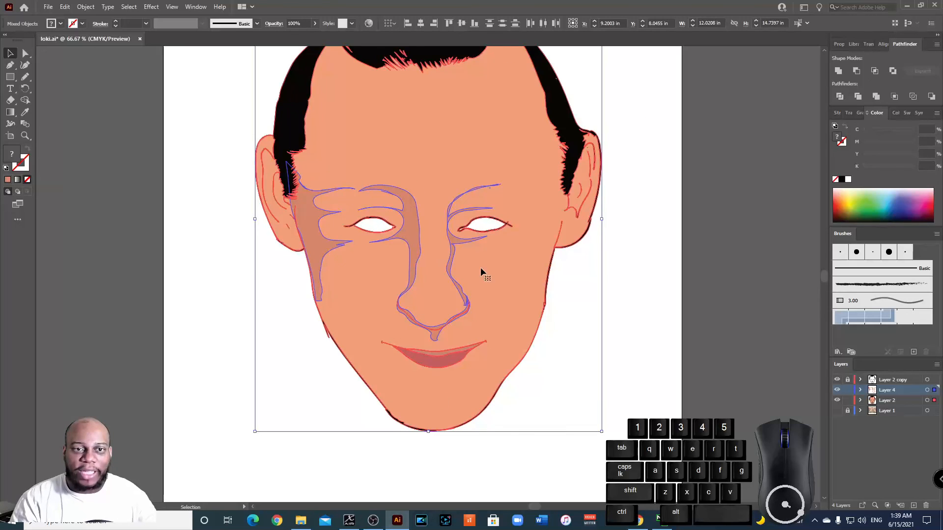
click(235, 310)
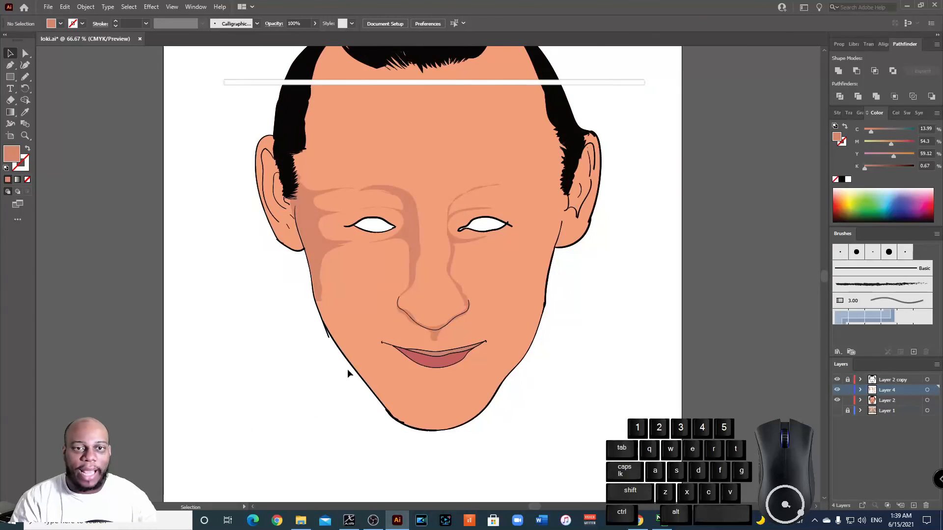
Step: Check the temple shadow and both shadows beside the nose by selecting them together, and clear the selection
click(314, 216)
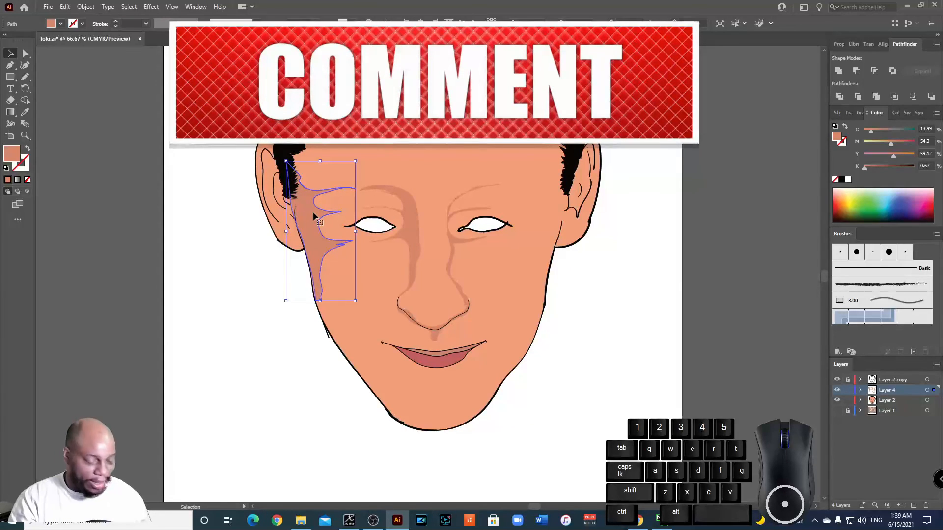
shift+click(404, 216)
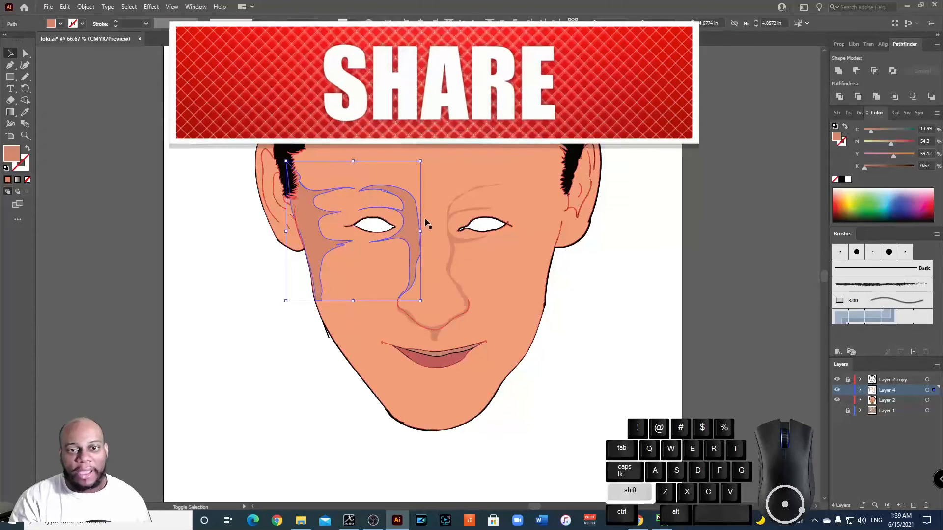
shift+click(453, 242)
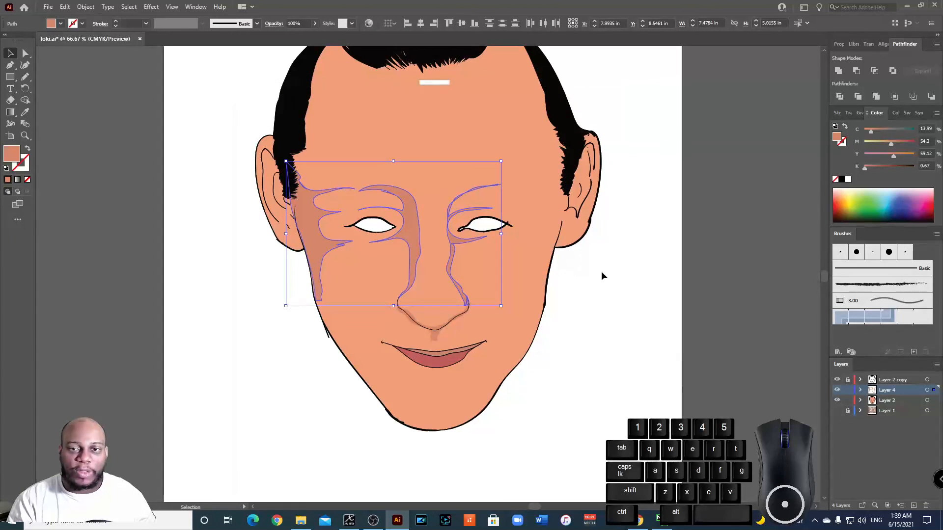
click(602, 276)
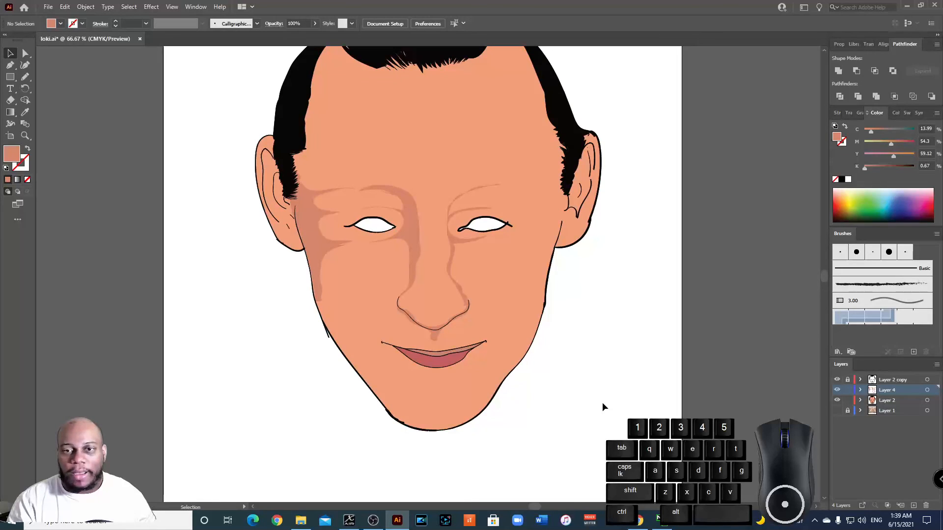